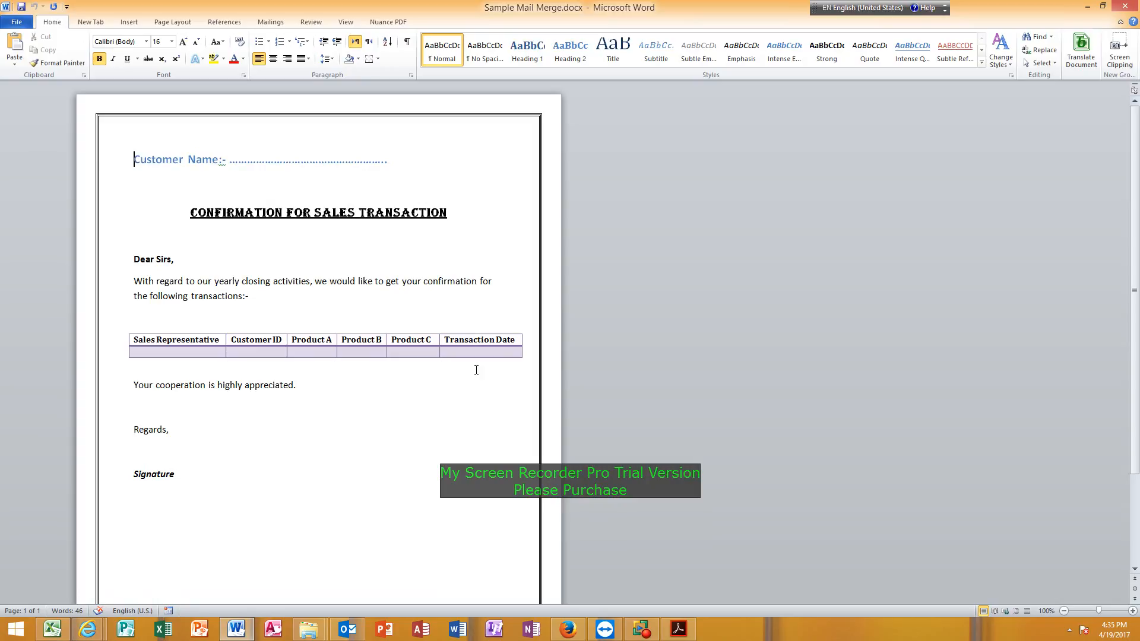
Review the letter's dotted customer name placeholder and the empty cells of the transaction table.
left_click_drag(238, 161, 372, 162)
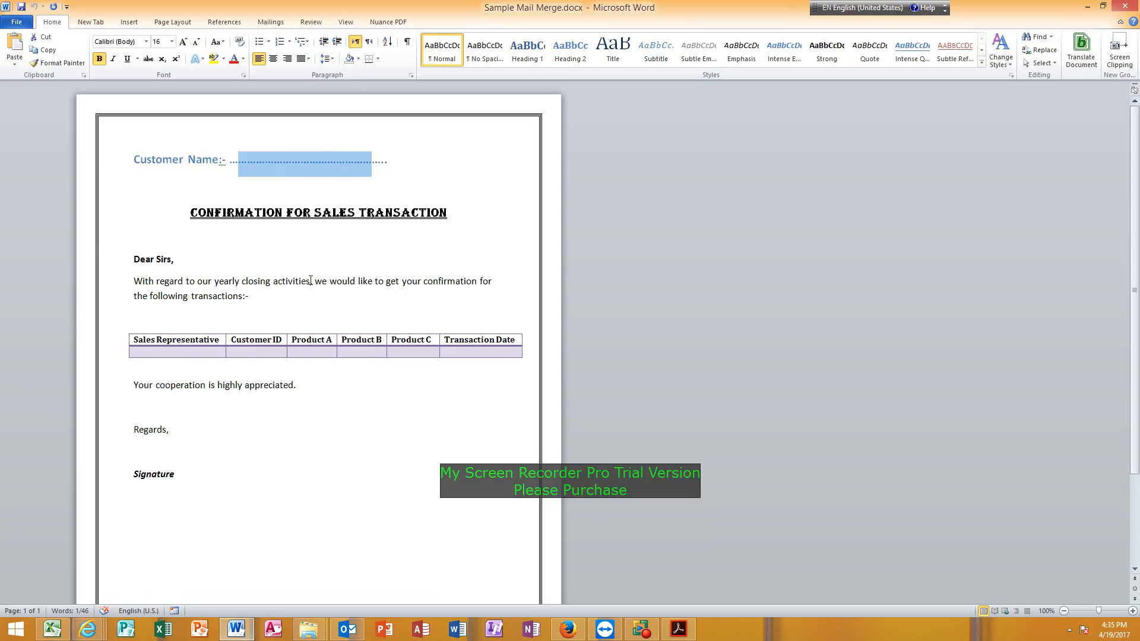
left_click(153, 353)
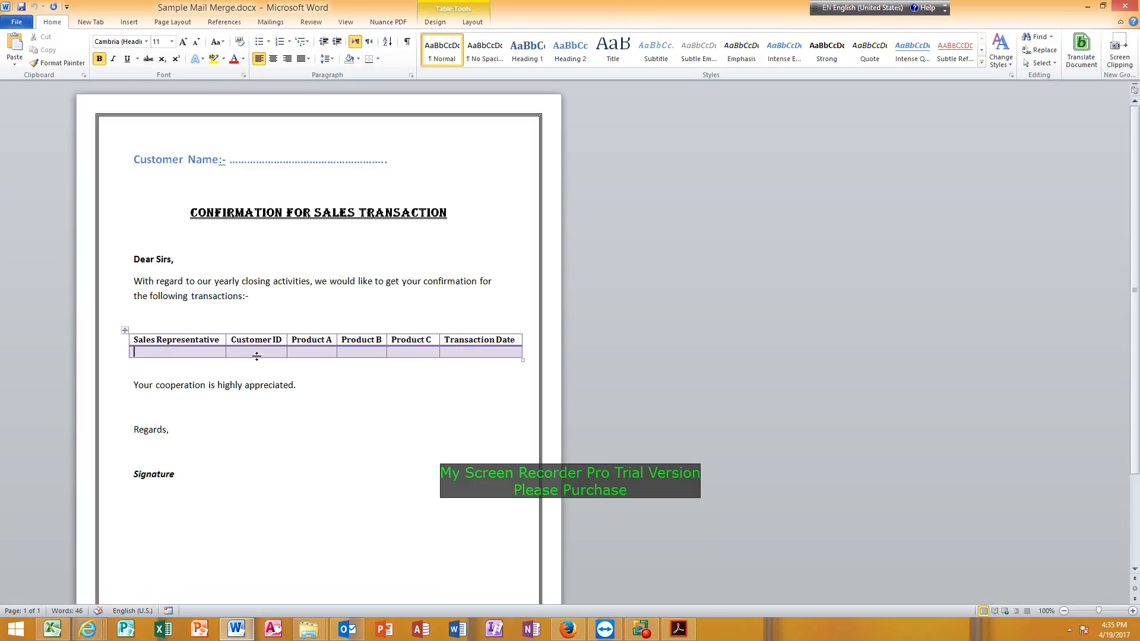
left_click(232, 351)
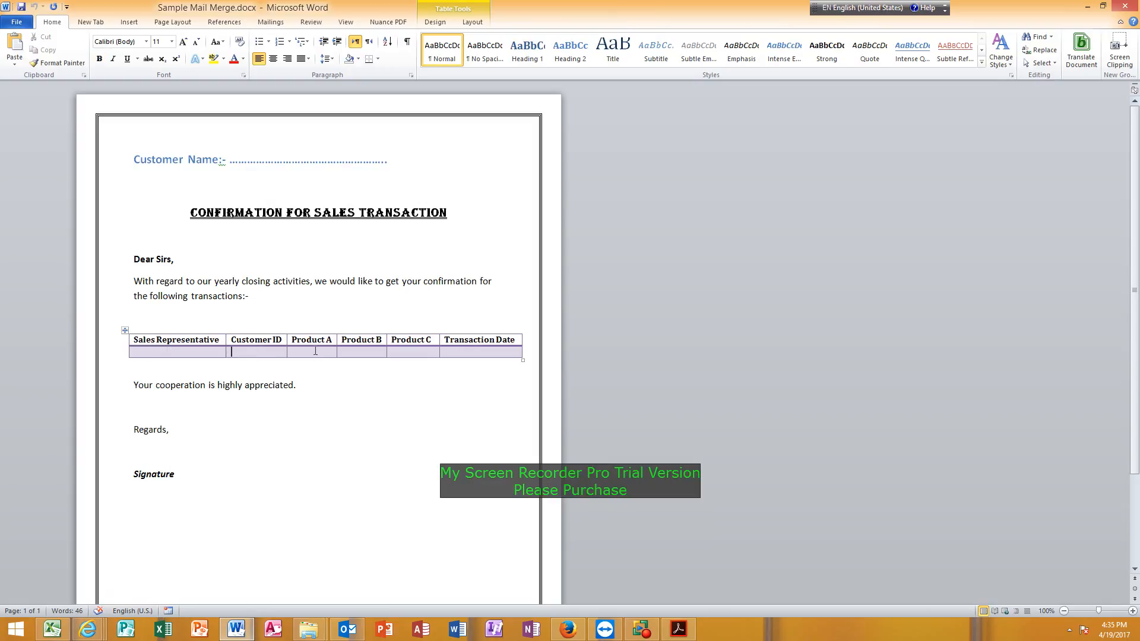
left_click(358, 350)
left_click(415, 351)
key("Tab")
Switch to the Mail Merge List.xlsx workbook in Excel and examine its columns from the first record down to the last row.
mouse_move(52, 628)
left_click(57, 583)
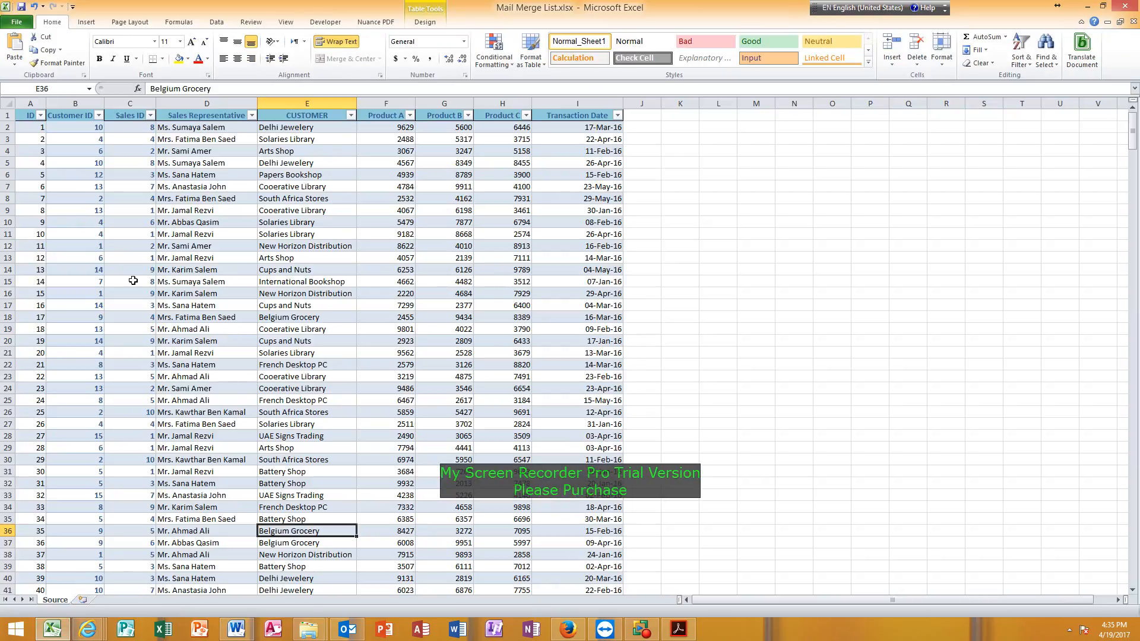
left_click(76, 129)
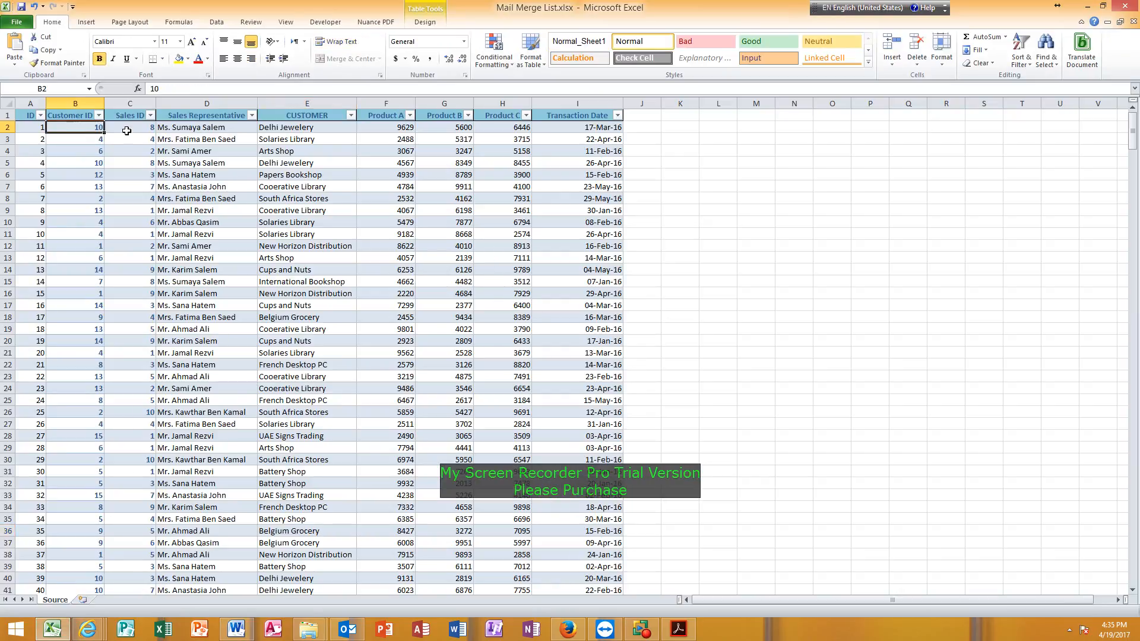
left_click(128, 128)
left_click(187, 130)
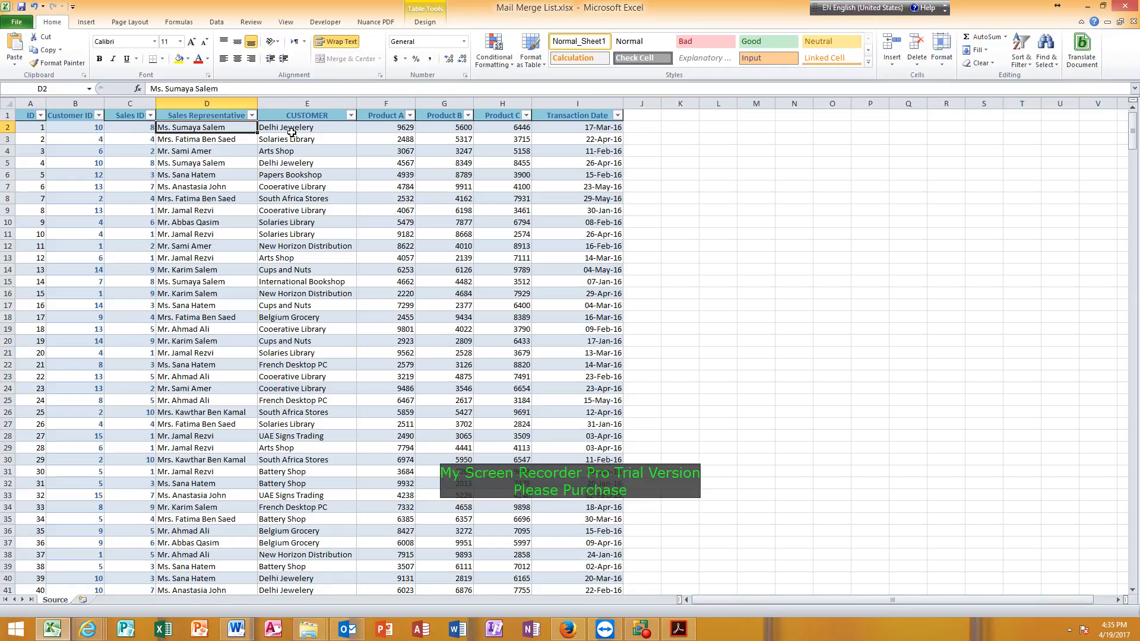
left_click(291, 131)
left_click(368, 130)
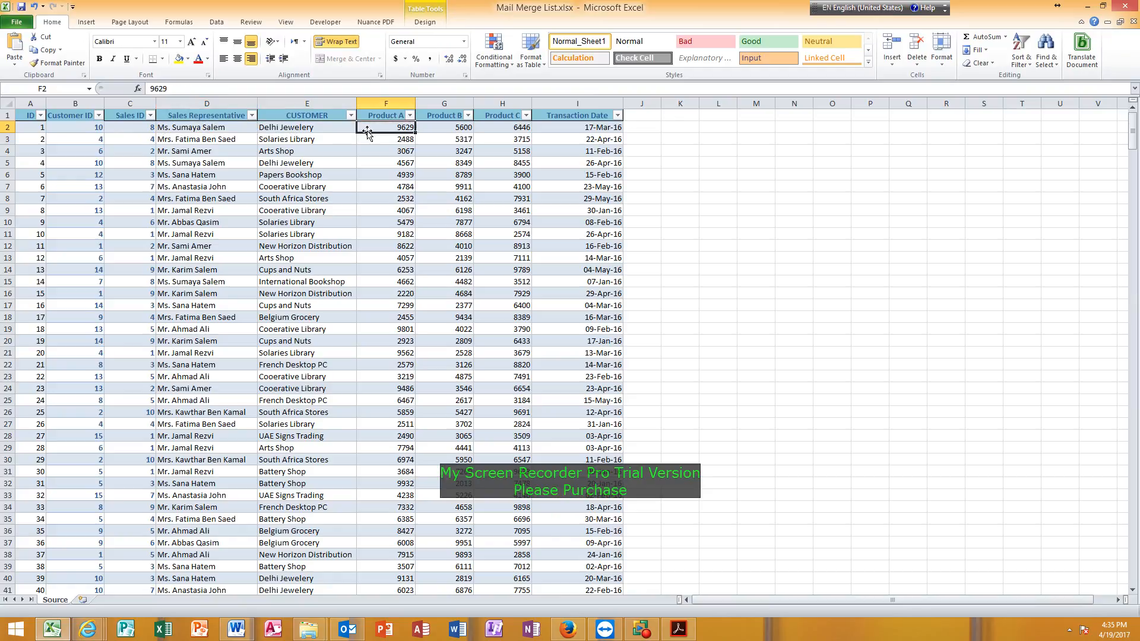
left_click(435, 128)
left_click(511, 130)
left_click(542, 129)
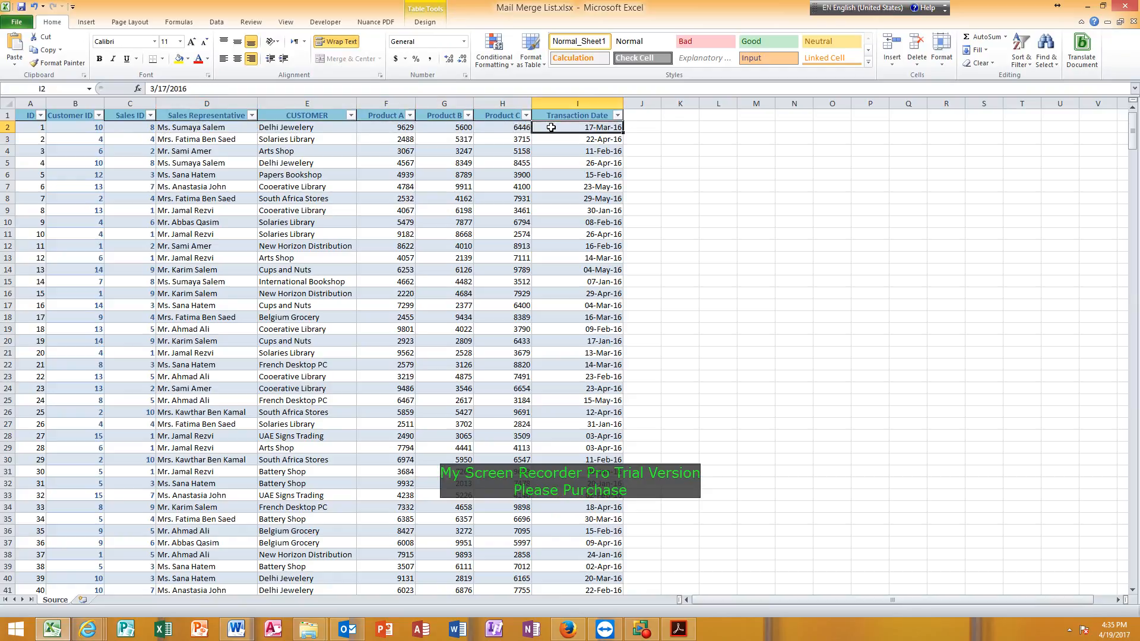
scroll(365, 307, "down", 20)
scroll(365, 308, "down", 20)
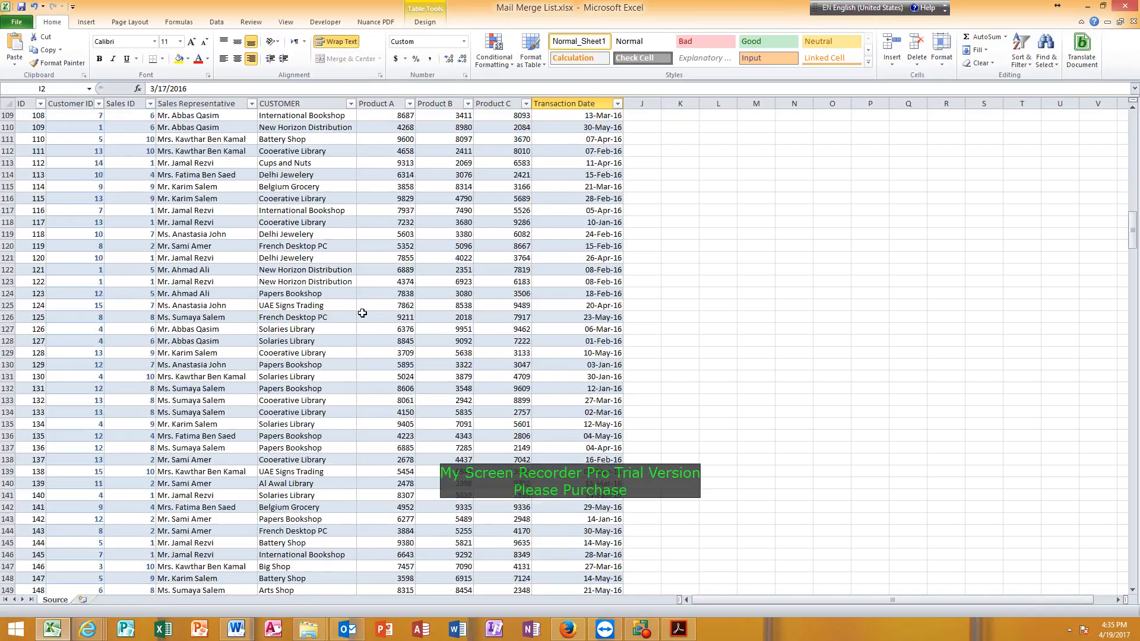
key("ctrl+Down")
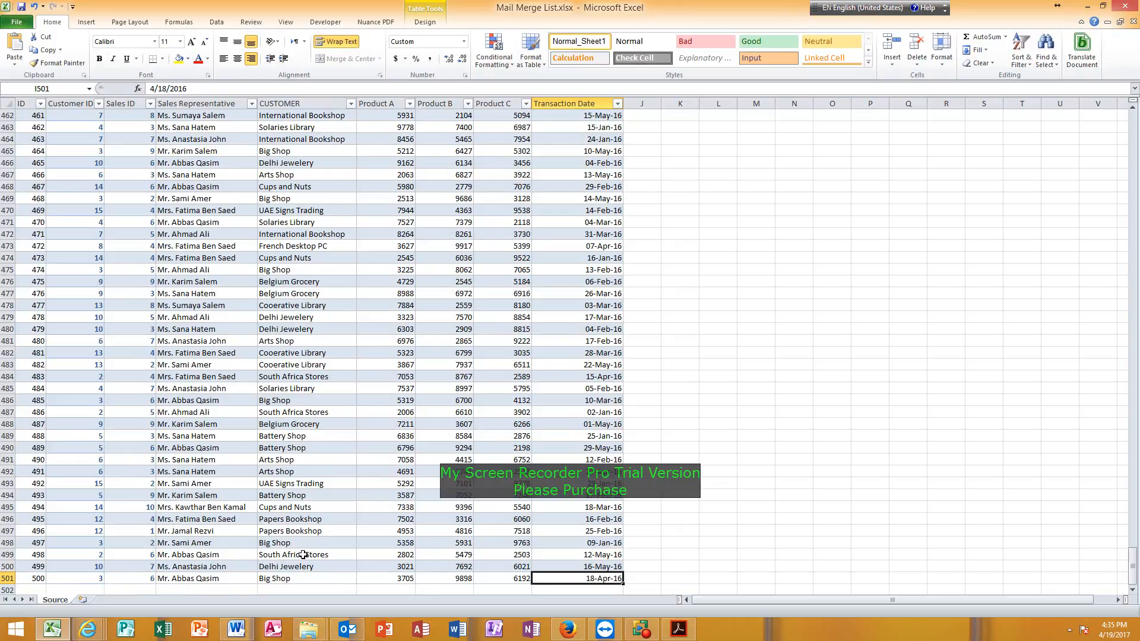
Switch back to the Sample Mail Merge.docx letter in Word and show the available recipient sources for the mail merge.
mouse_move(237, 629)
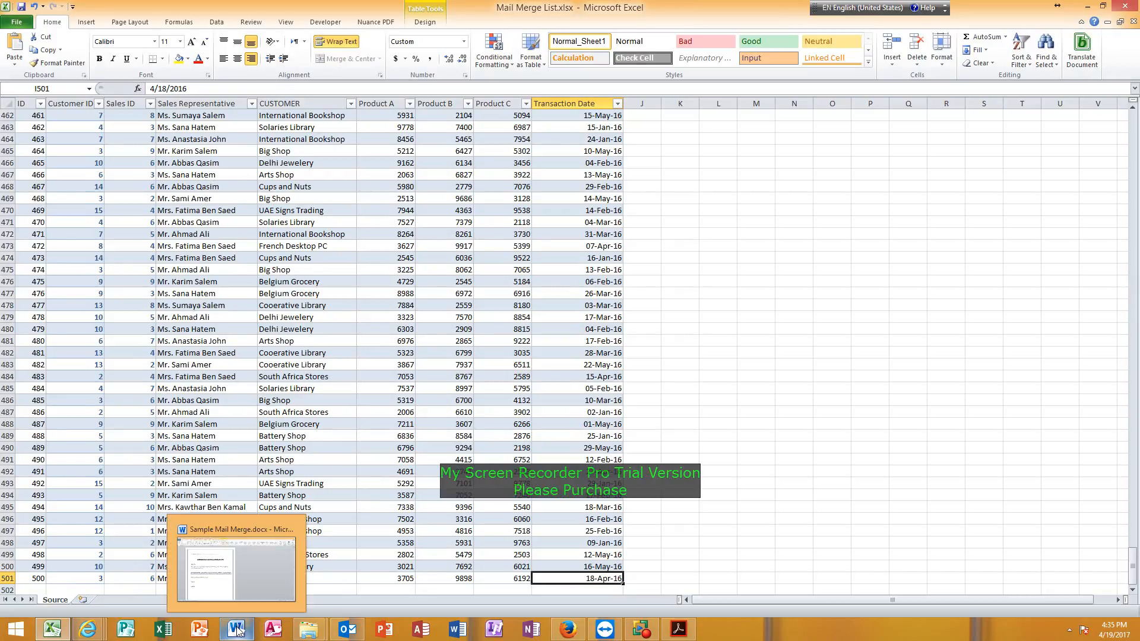
left_click(240, 573)
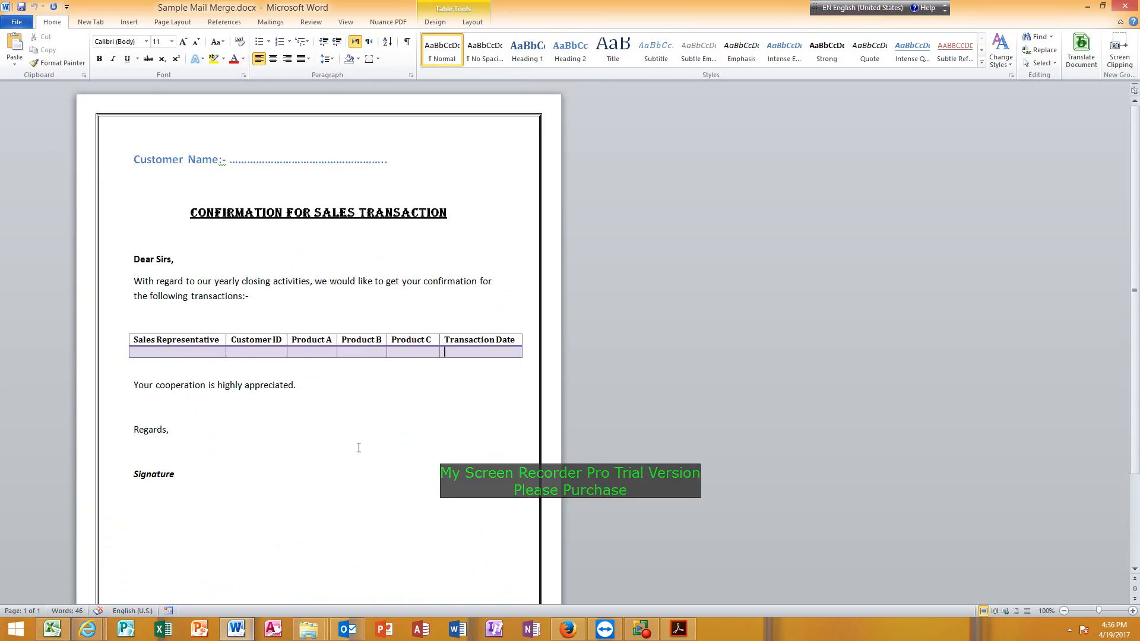
left_click(275, 23)
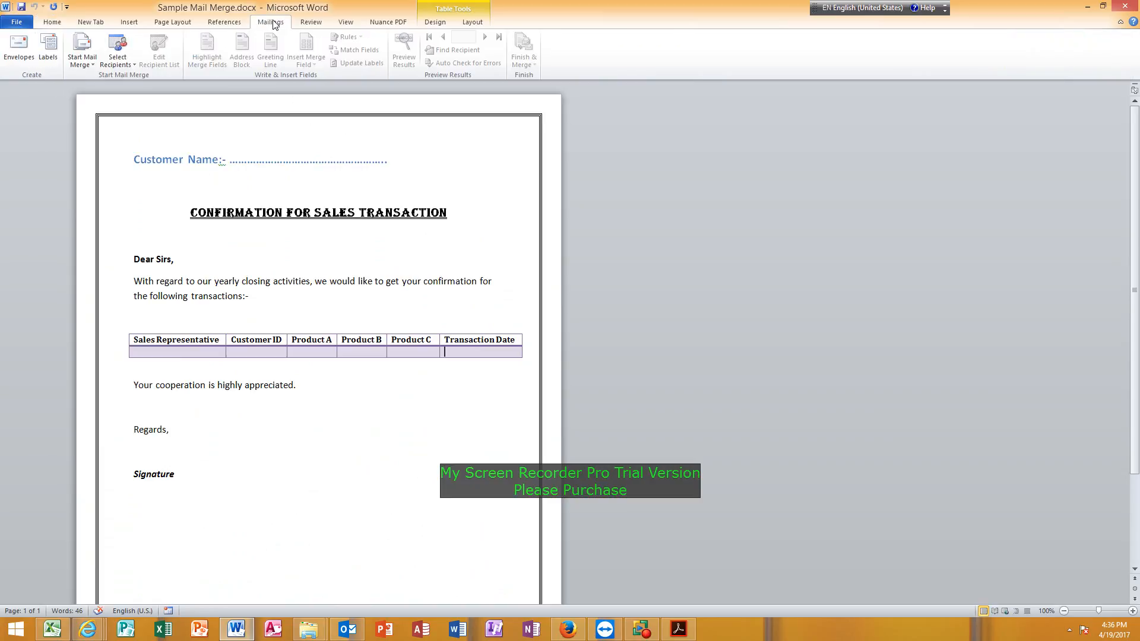
left_click(119, 66)
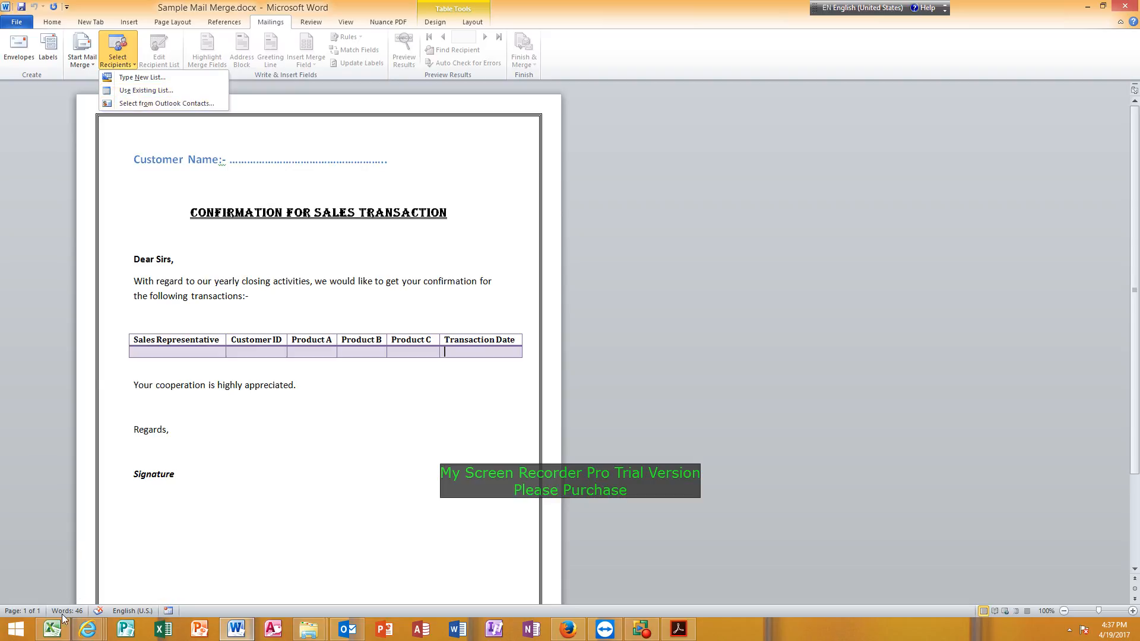
Return to the Excel workbook and look over the customer, product, date, sales representative and Sales ID columns near the list's end.
left_click(54, 631)
left_click(254, 402)
left_click(342, 352)
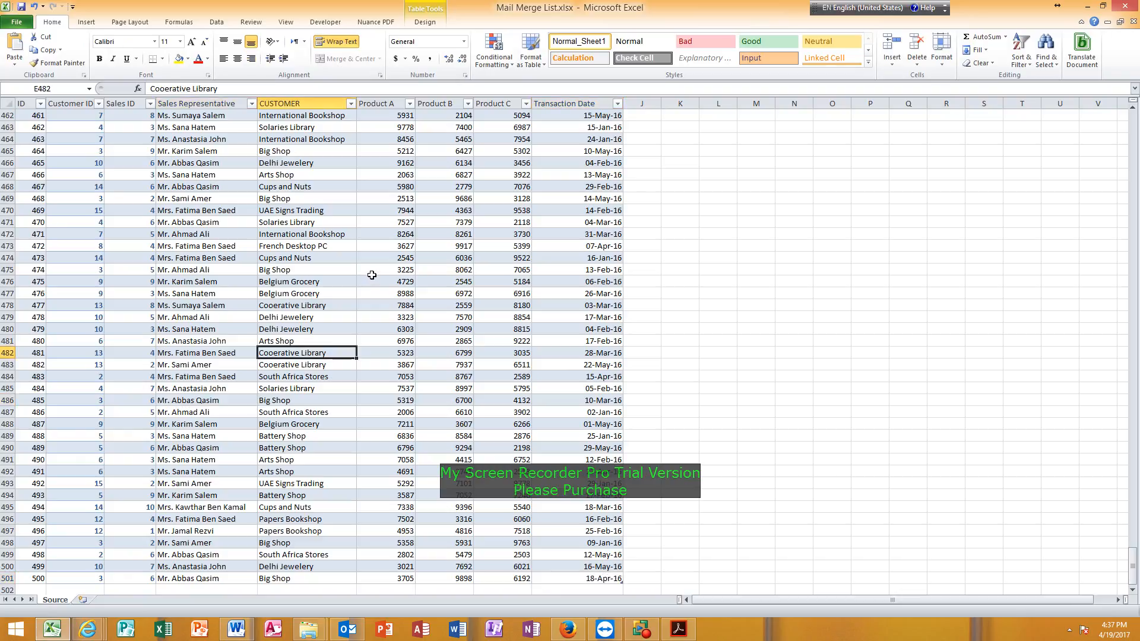
left_click(432, 270)
left_click(455, 328)
left_click(515, 343)
left_click(570, 318)
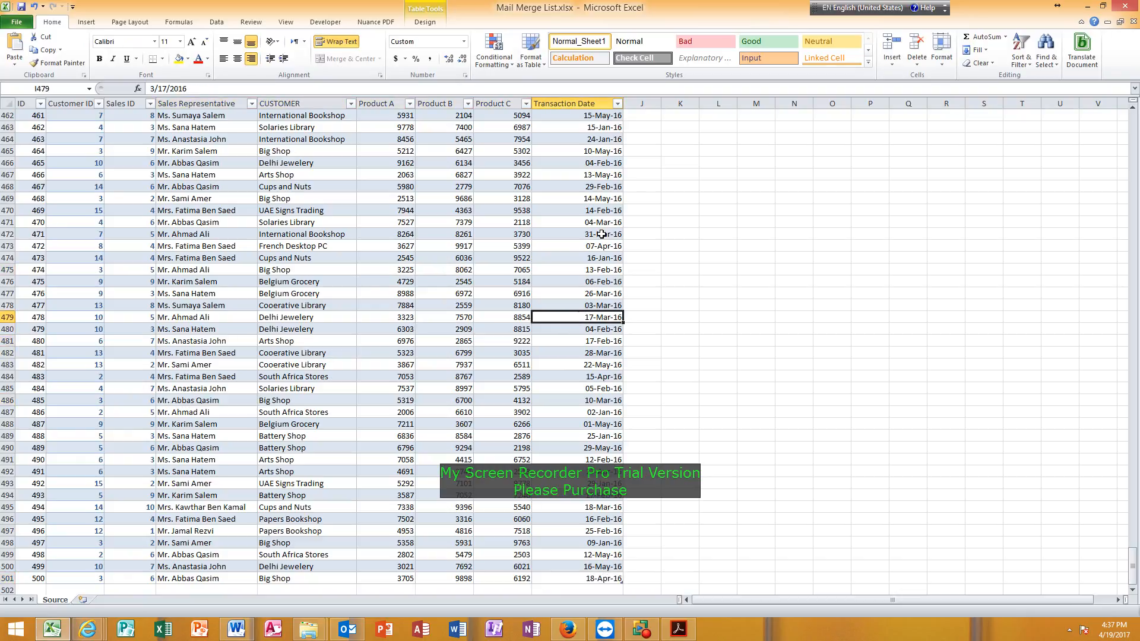
left_click(499, 220)
left_click(453, 223)
left_click(452, 164)
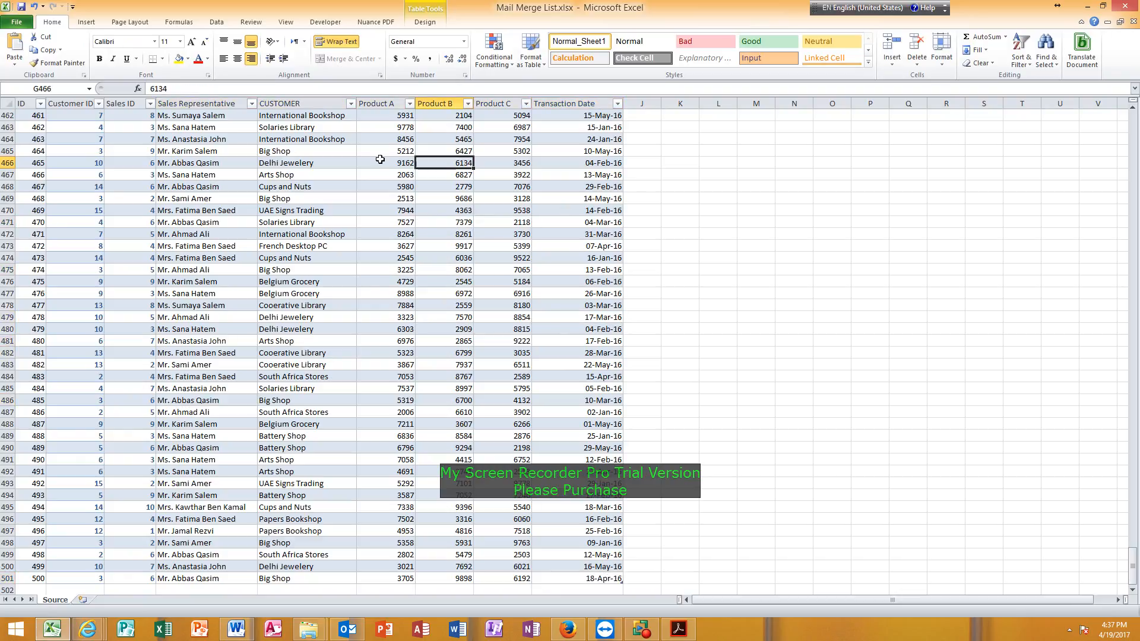
left_click(376, 161)
left_click(336, 211)
left_click(226, 235)
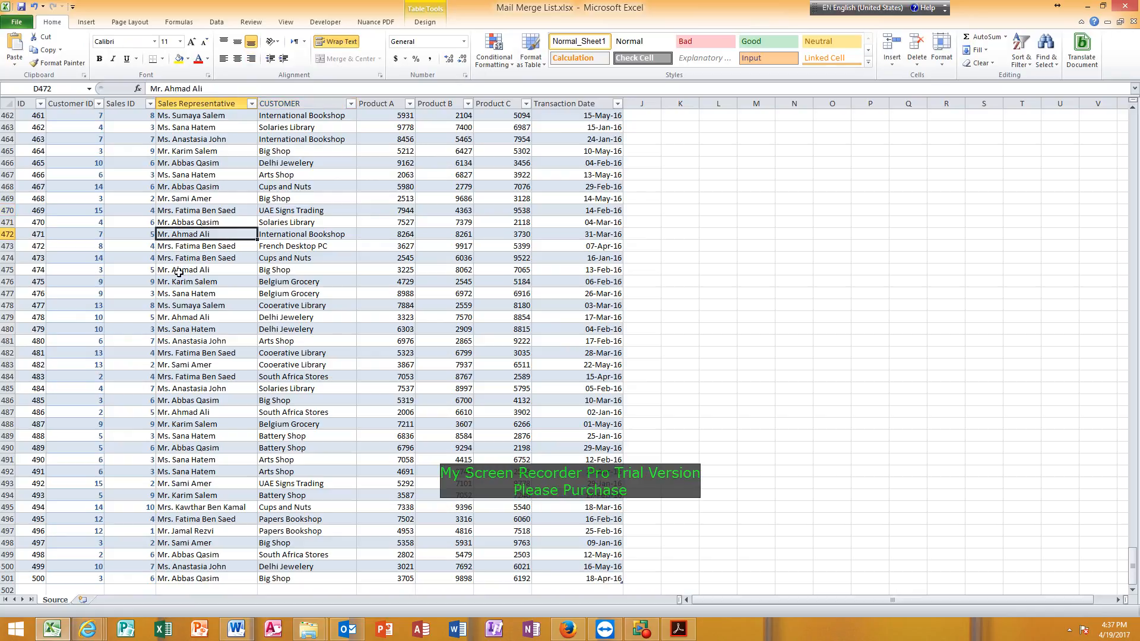
left_click(147, 281)
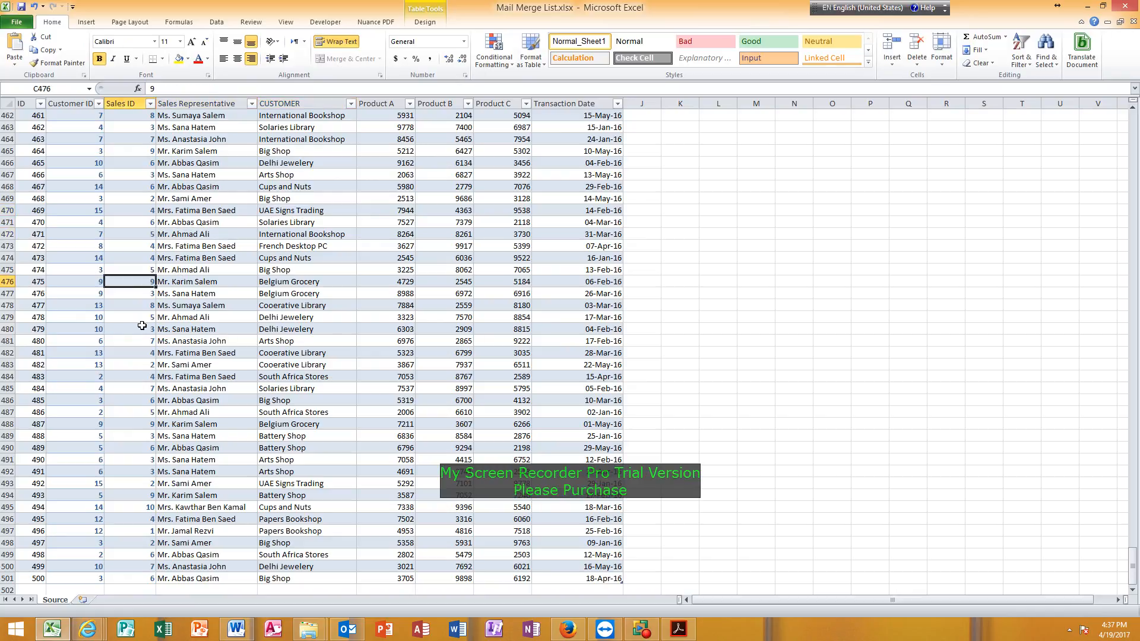
left_click(202, 353)
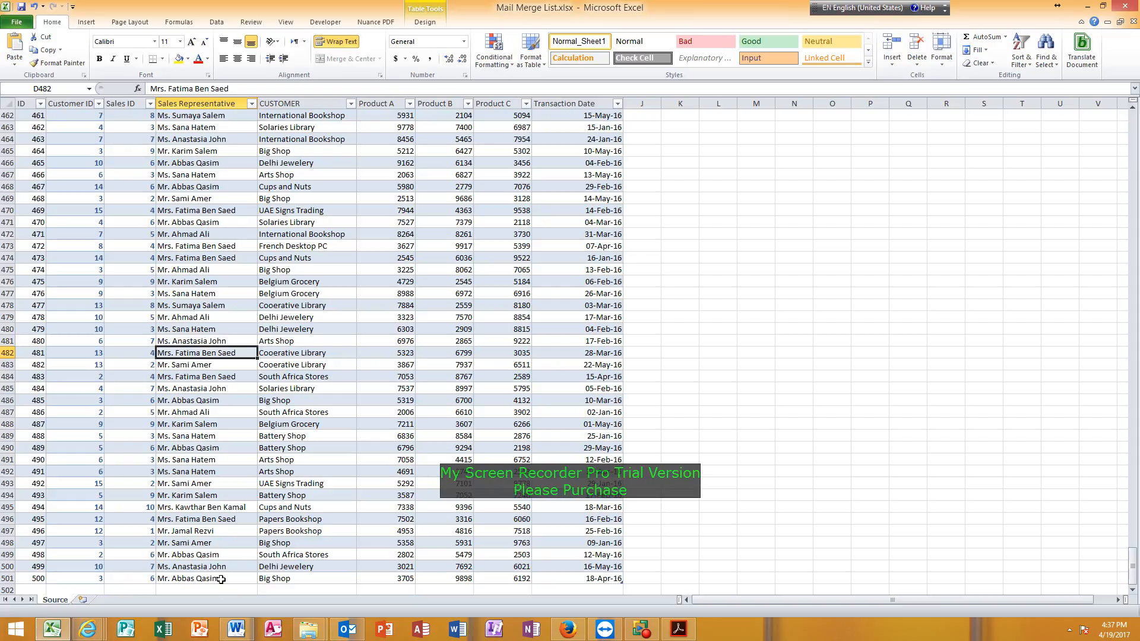
Switch to the Word letter and connect it to the existing recipient list Mail Merge List.xlsx in C:\Practice, using the Source$ table.
left_click(236, 629)
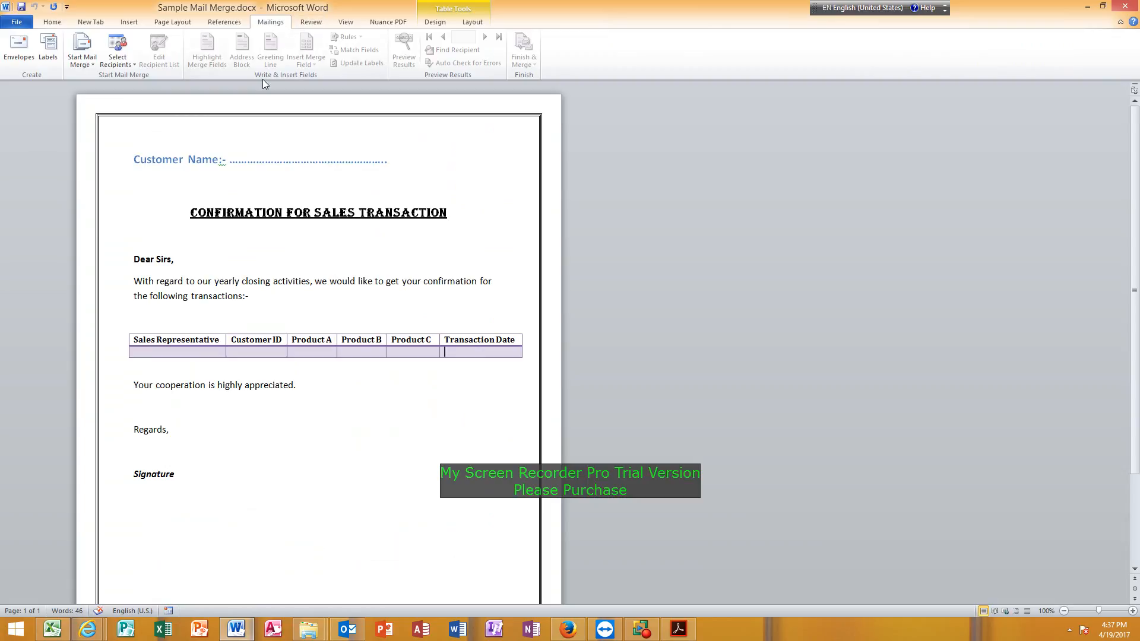
left_click(121, 69)
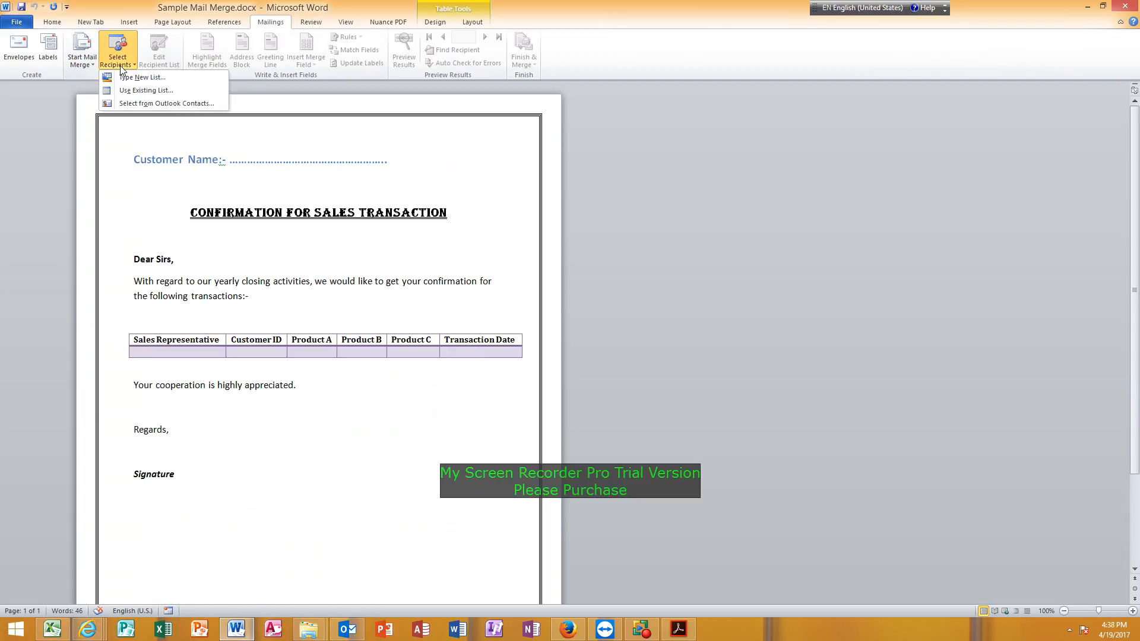
left_click(194, 93)
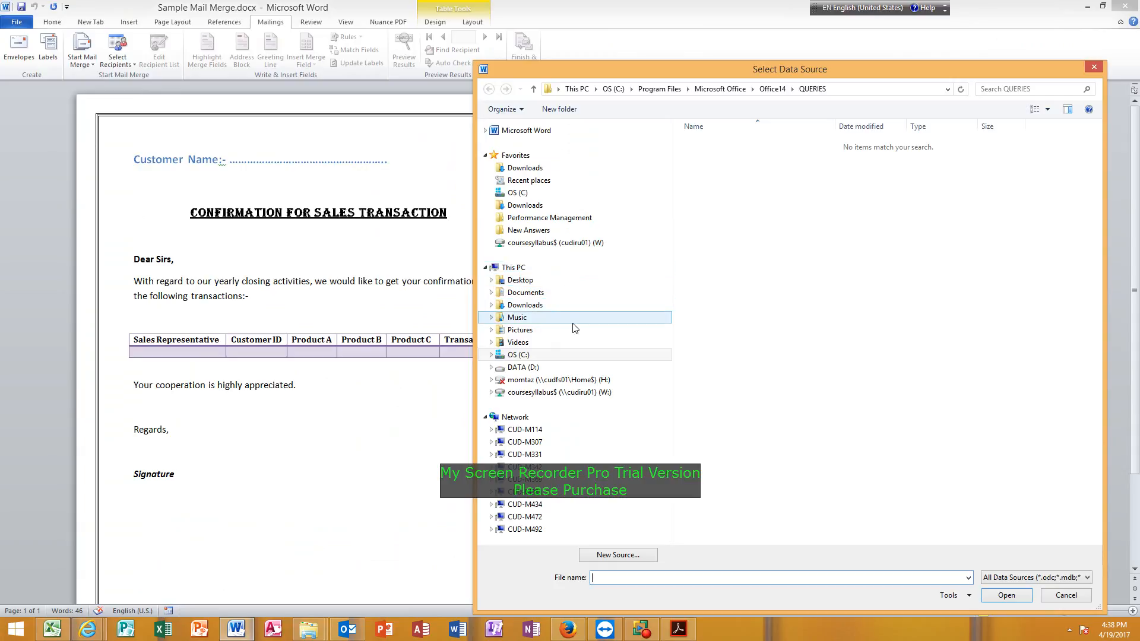
left_click(522, 356)
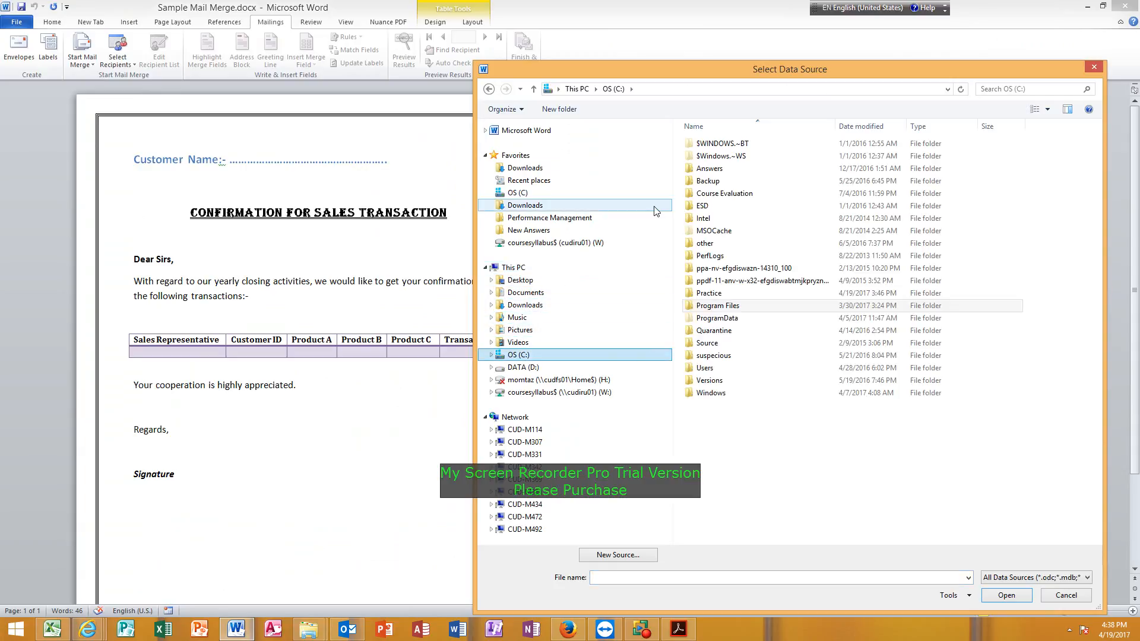
double_click(709, 292)
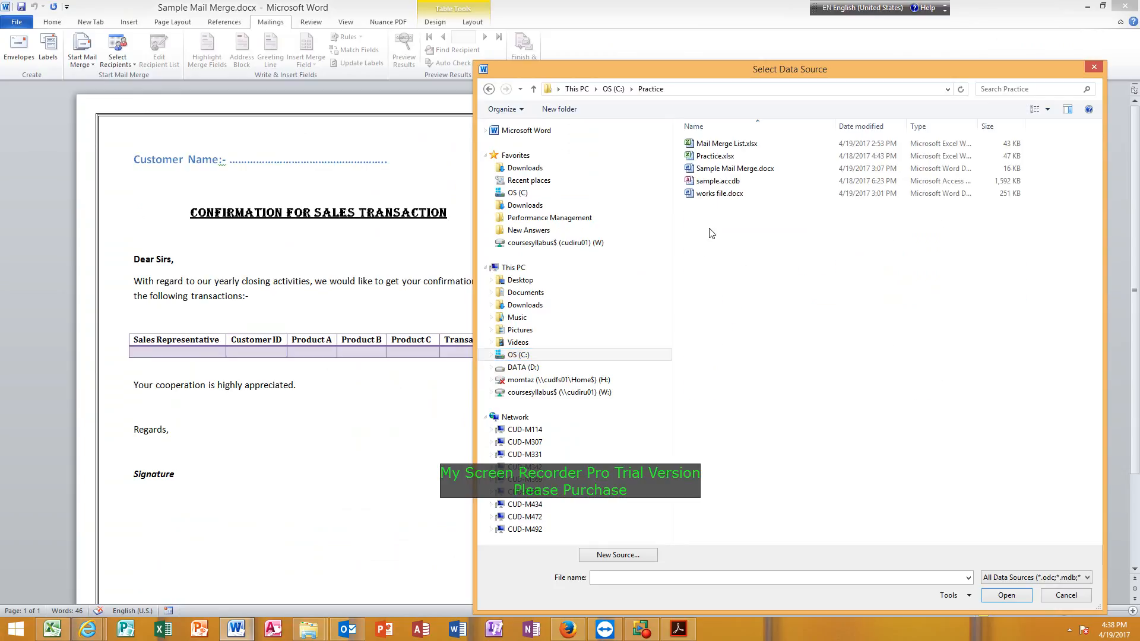
left_click(719, 145)
double_click(719, 144)
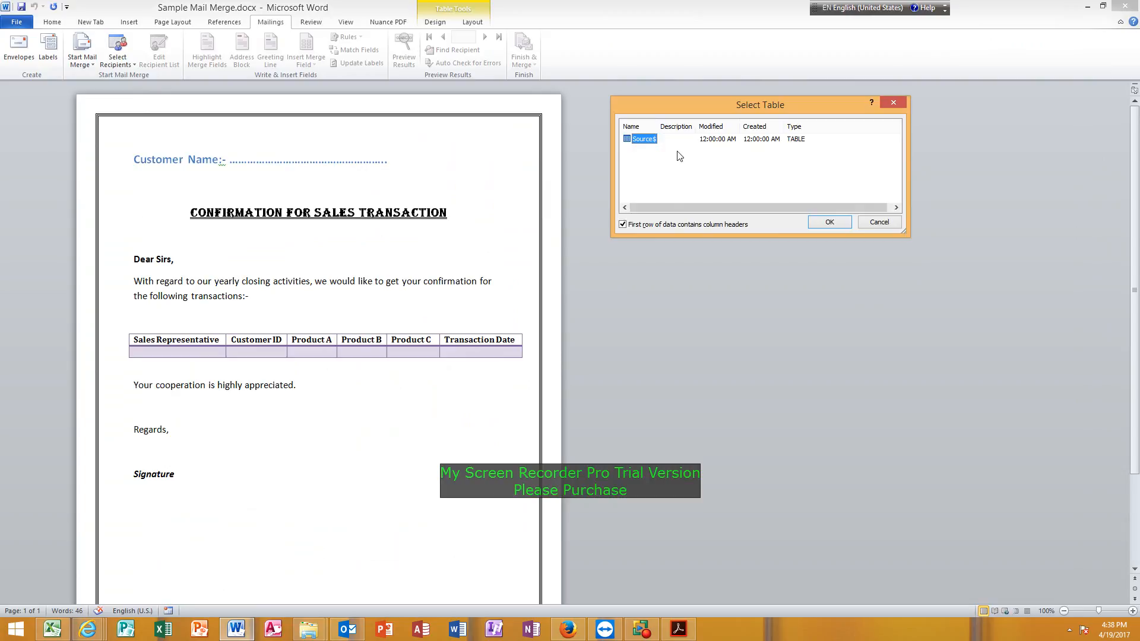
left_click(816, 222)
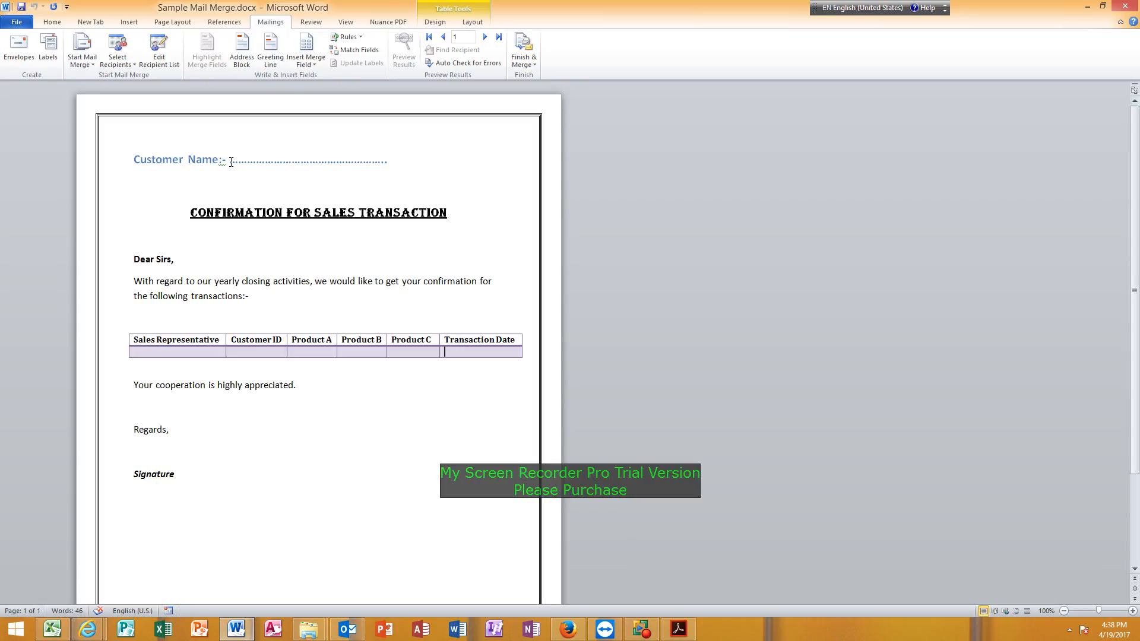
Replace the dotted placeholder after "Customer Name:-" with the CUSTOMER merge field.
left_click_drag(231, 162, 374, 166)
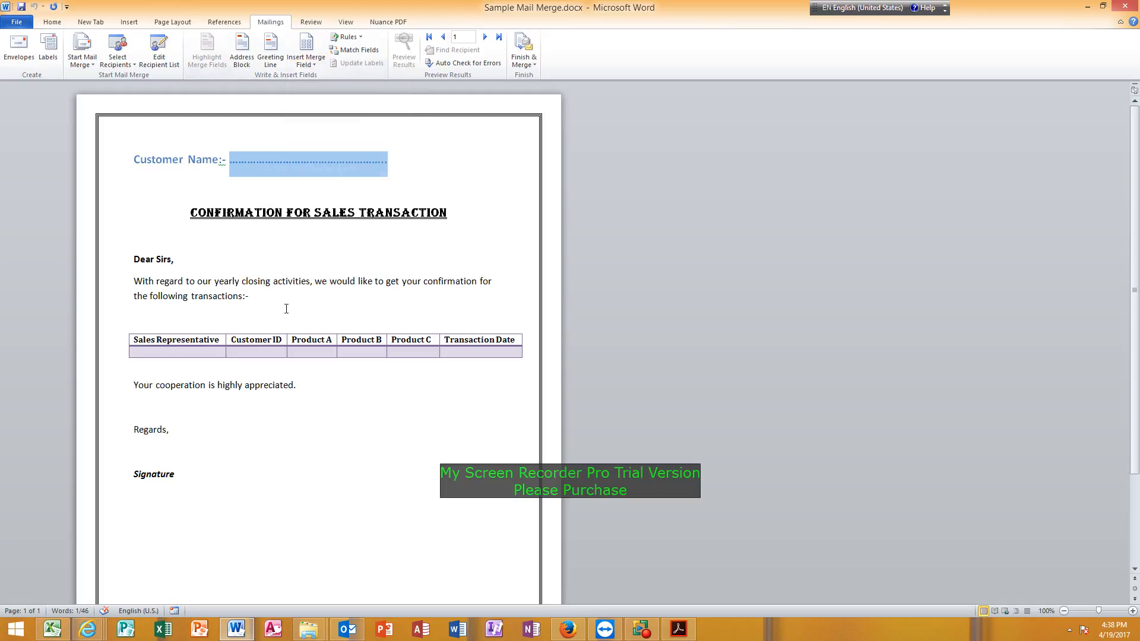
left_click_drag(234, 165, 387, 158)
left_click(315, 64)
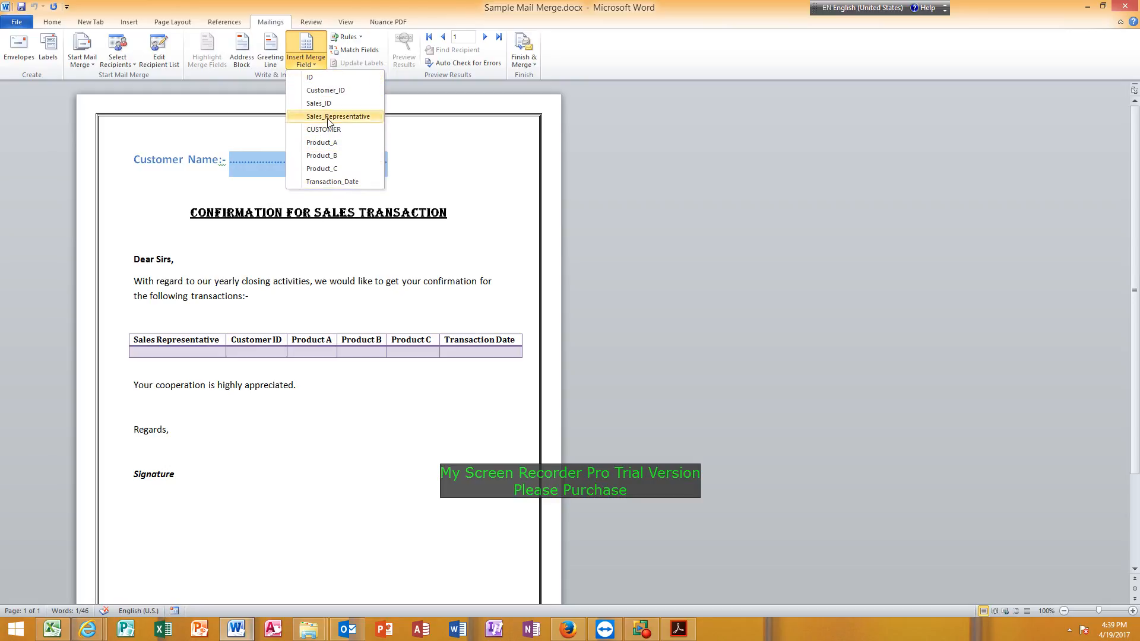
left_click(338, 130)
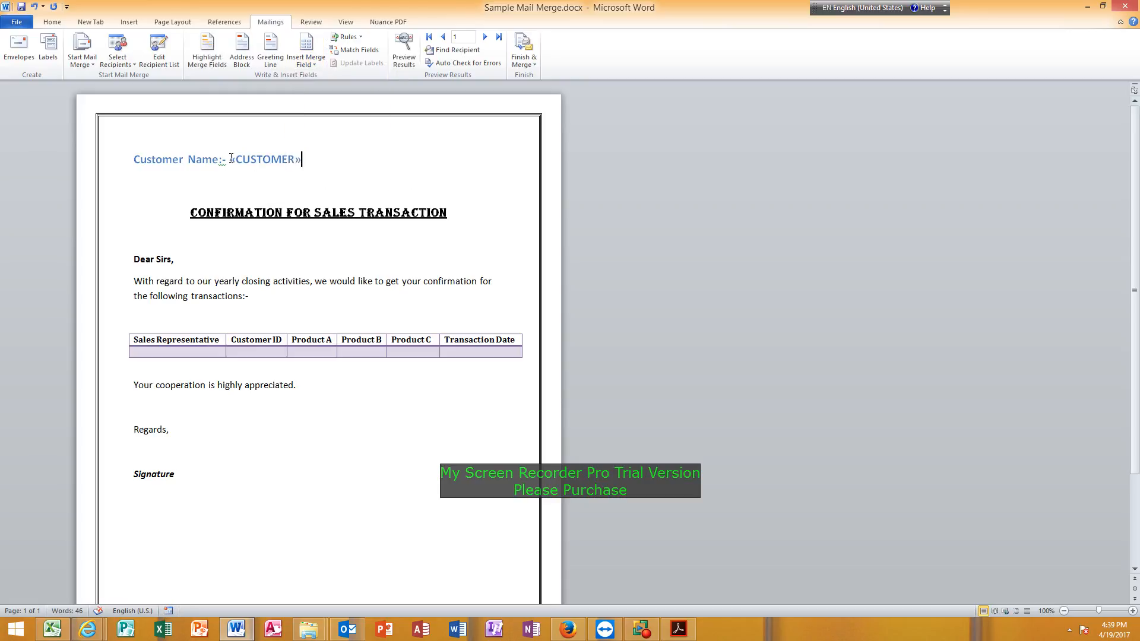
left_click(254, 160)
left_click(196, 161)
left_click(251, 160)
left_click(250, 159)
left_click(274, 232)
Insert the Sales_Representative and Customer_ID merge fields into the empty table cells beneath their matching headings.
left_click(153, 351)
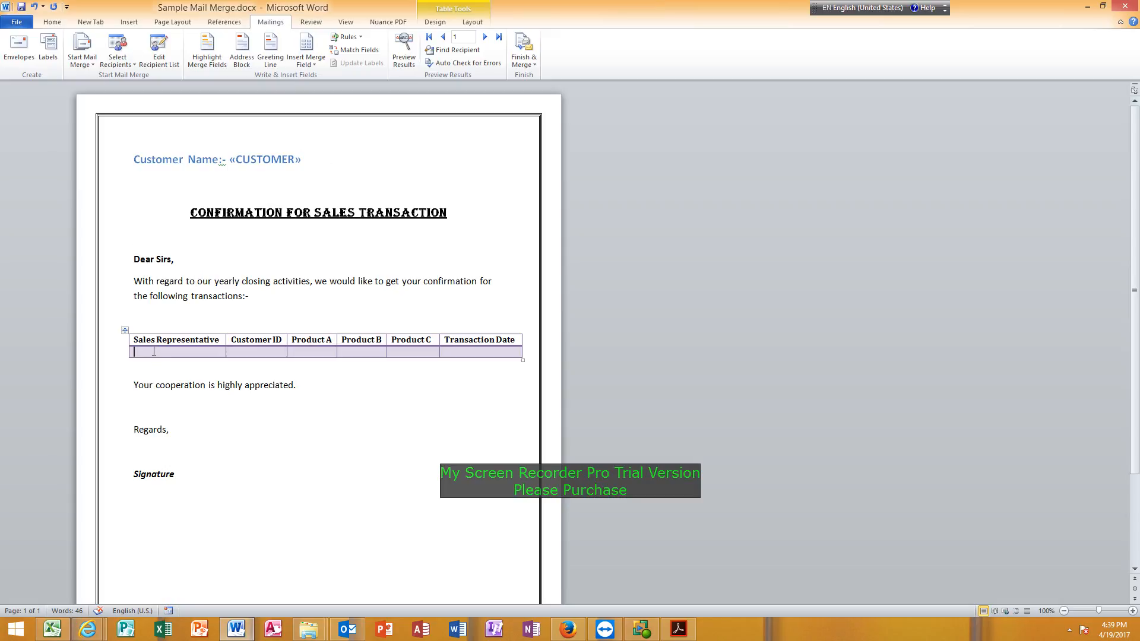
left_click(314, 65)
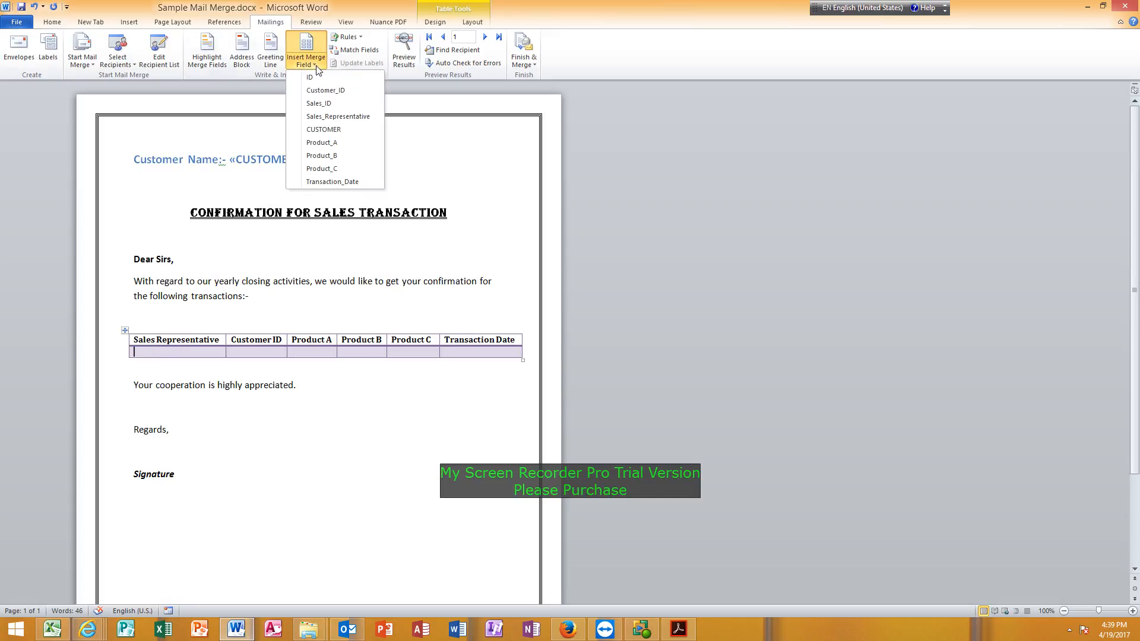
left_click(336, 117)
left_click(275, 355)
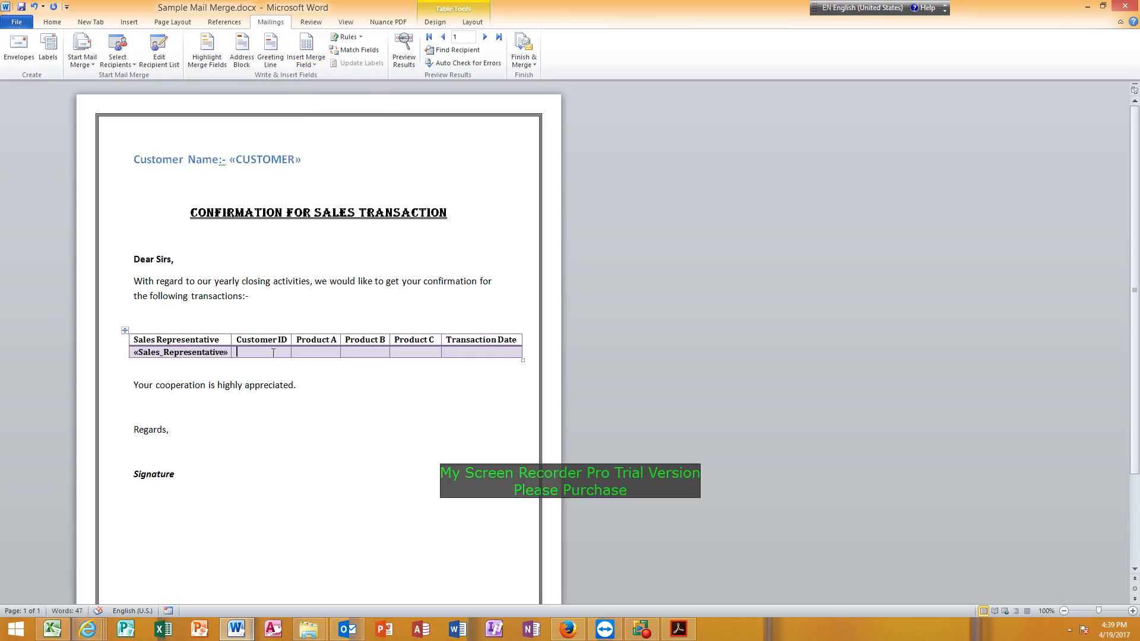
left_click(319, 65)
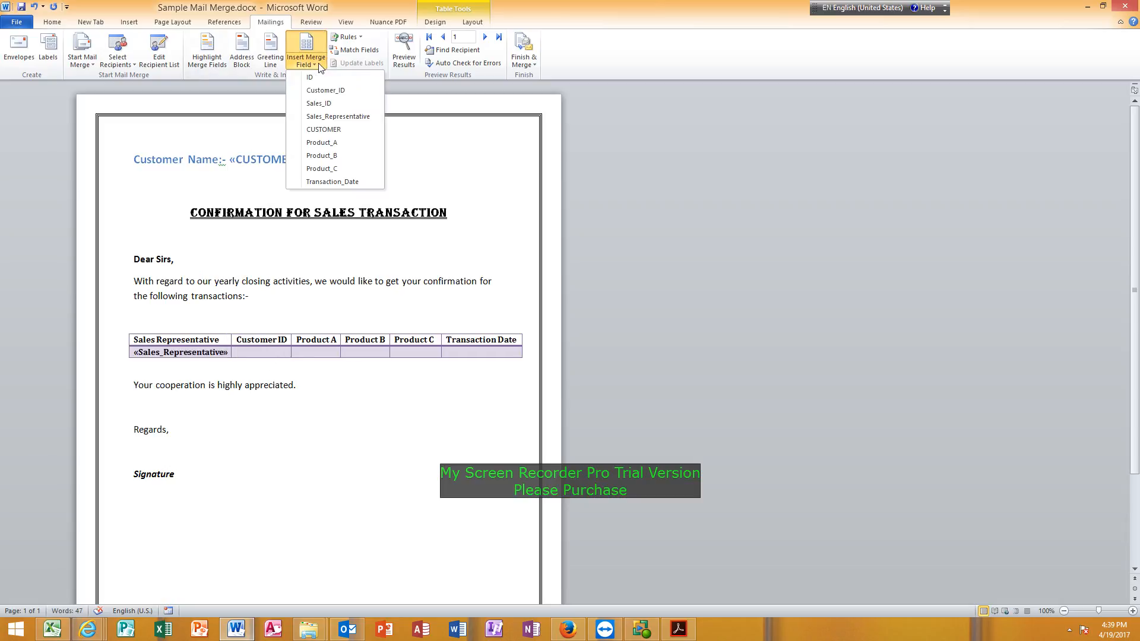
left_click(325, 92)
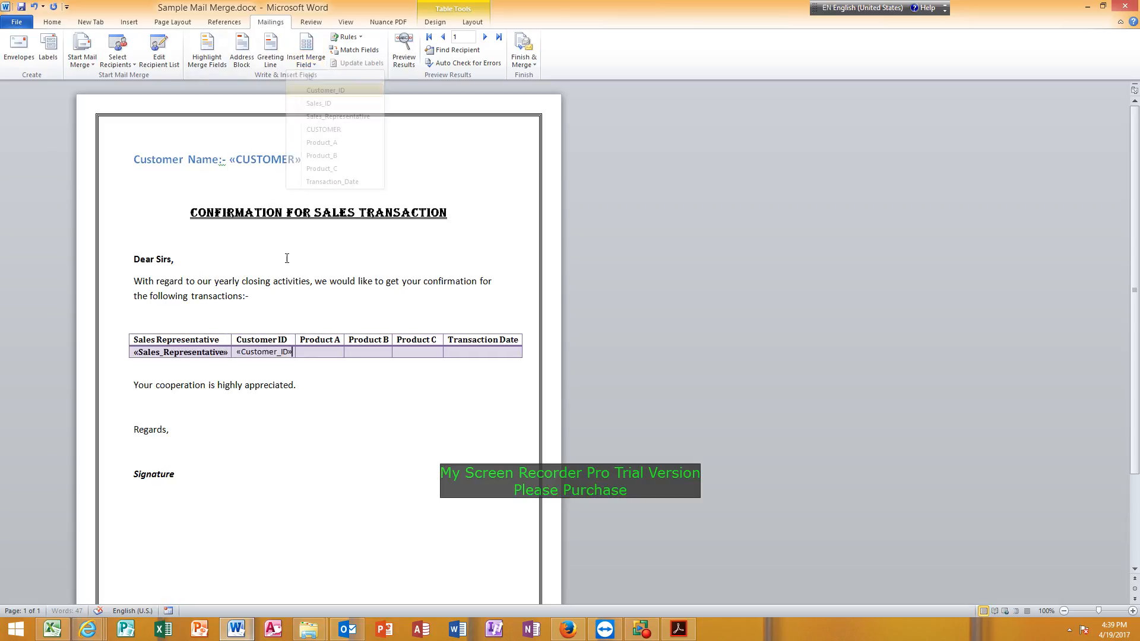
Insert the Product_A, Product_B, Product_C and Transaction_Date merge fields into the remaining empty table cells beneath their matching headings.
left_click(316, 65)
left_click(342, 143)
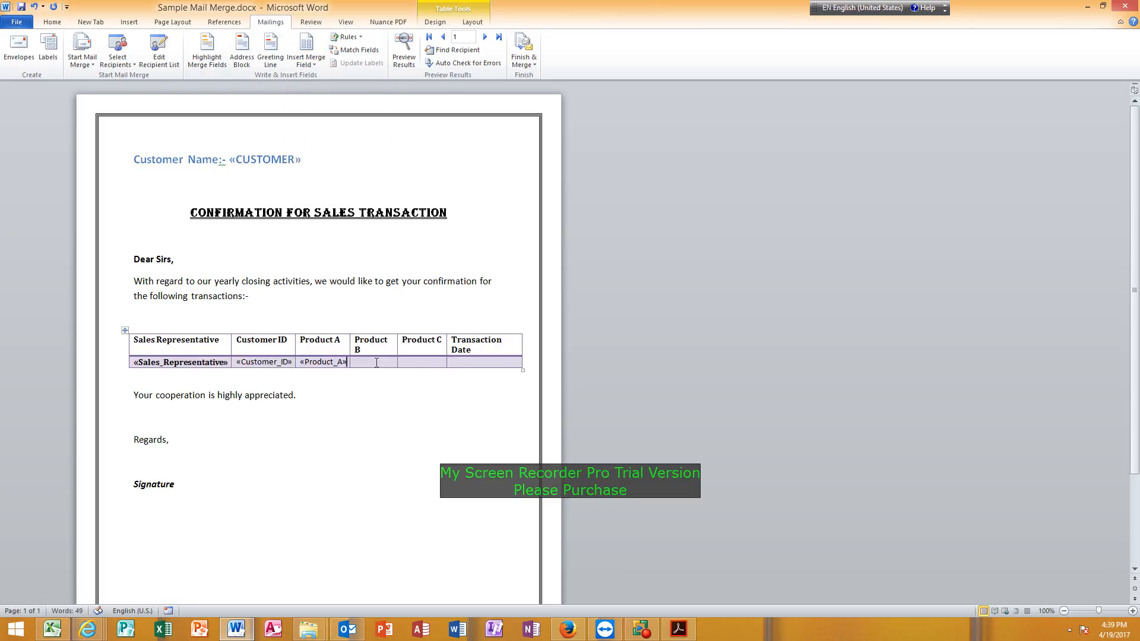
left_click(315, 64)
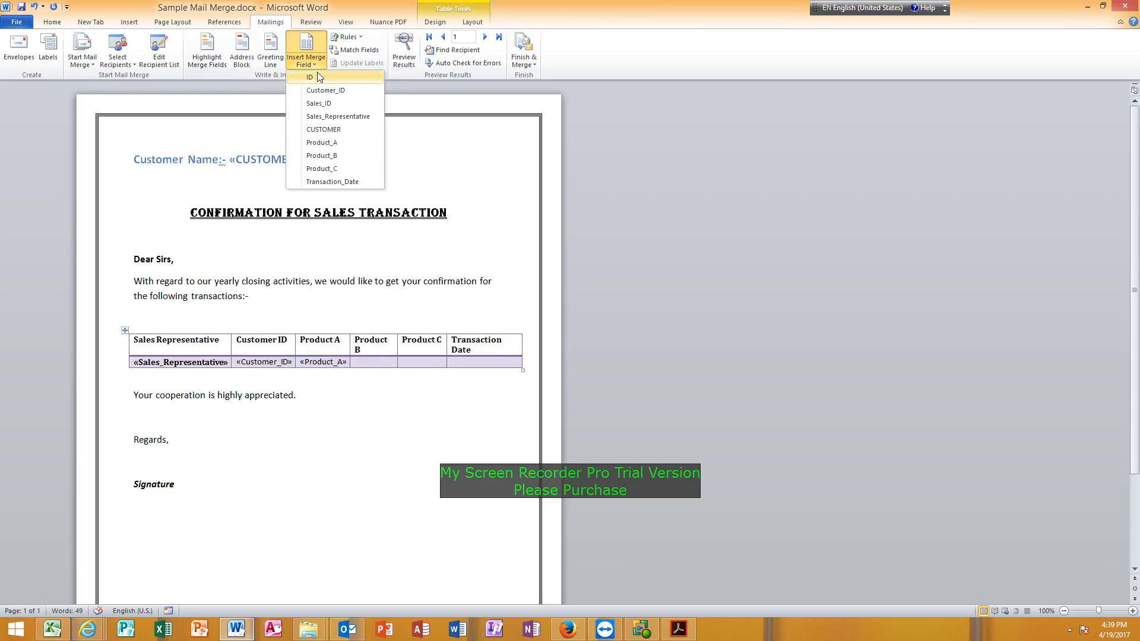
left_click(336, 156)
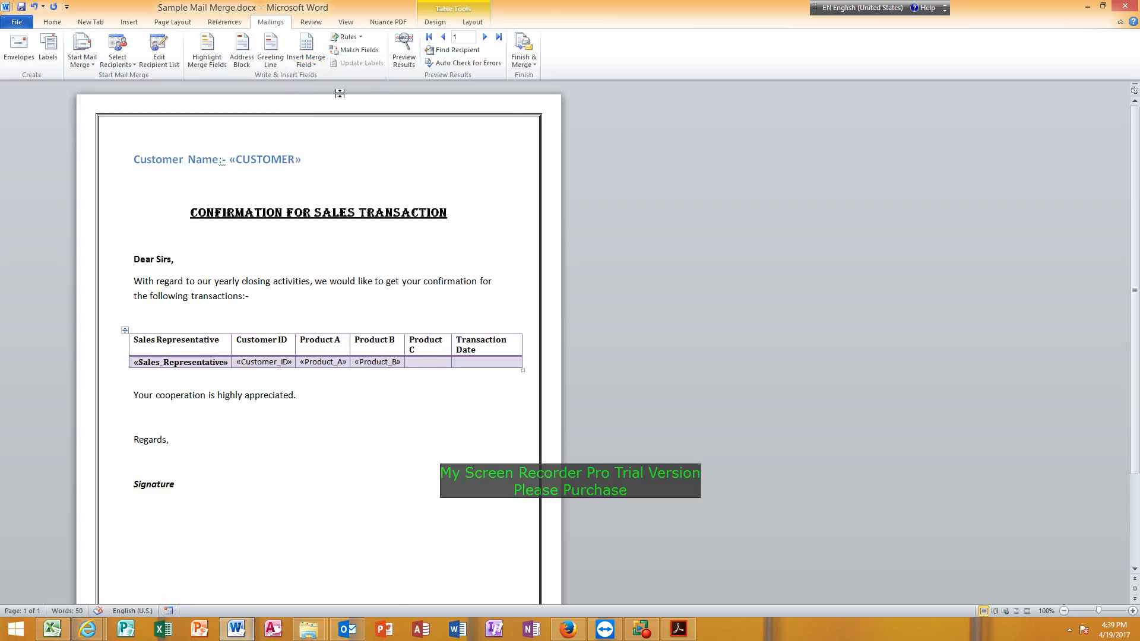
left_click(313, 65)
left_click(329, 168)
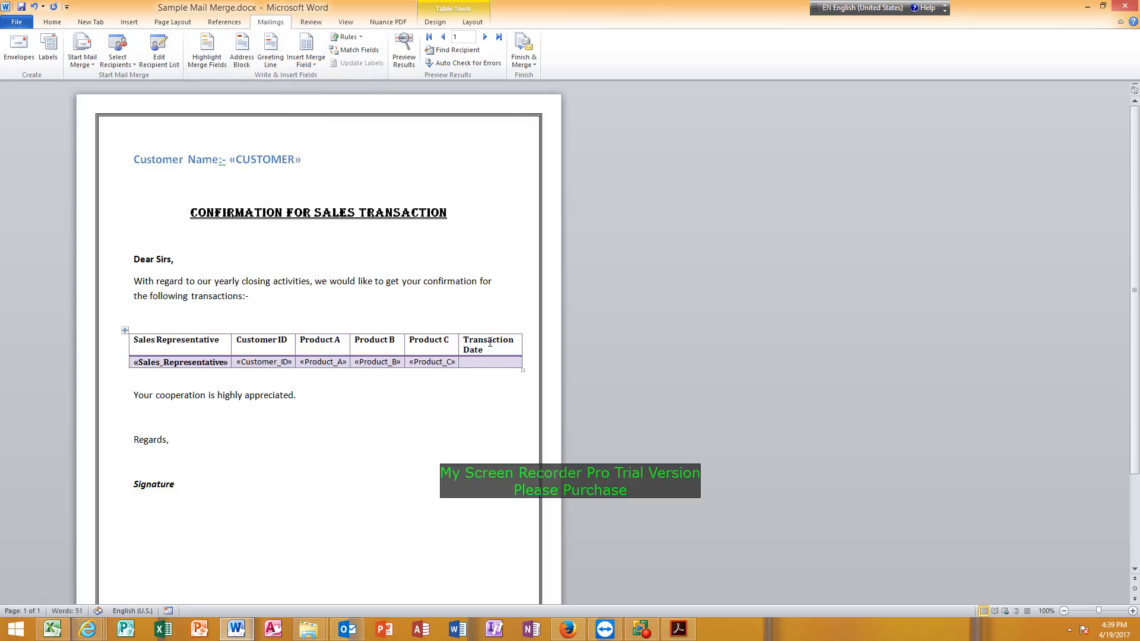
left_click(309, 63)
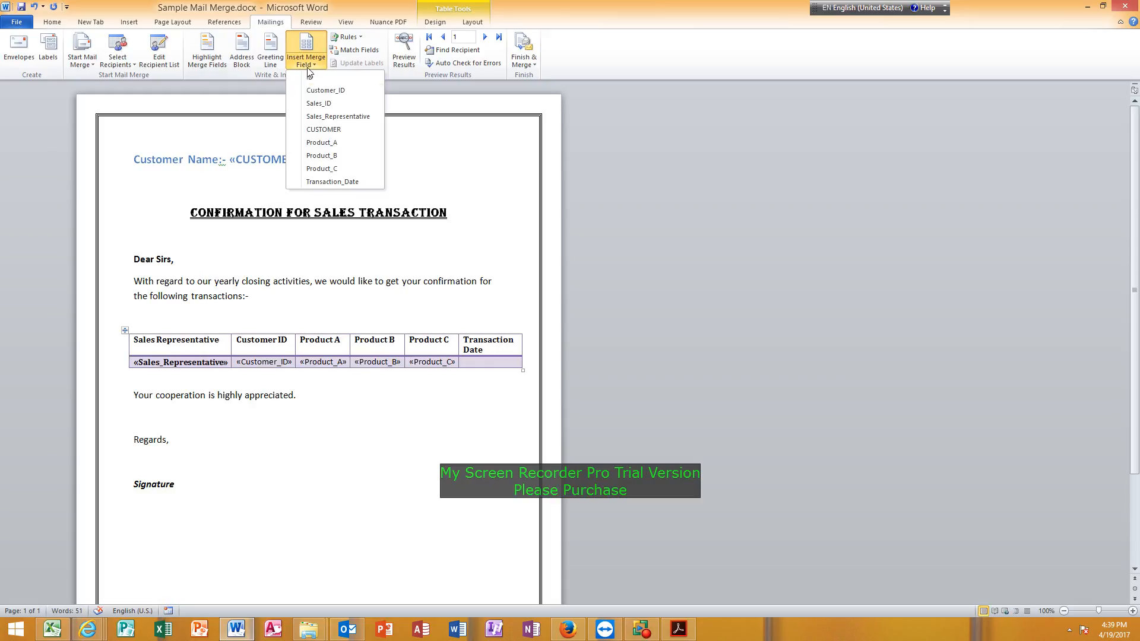
left_click(330, 180)
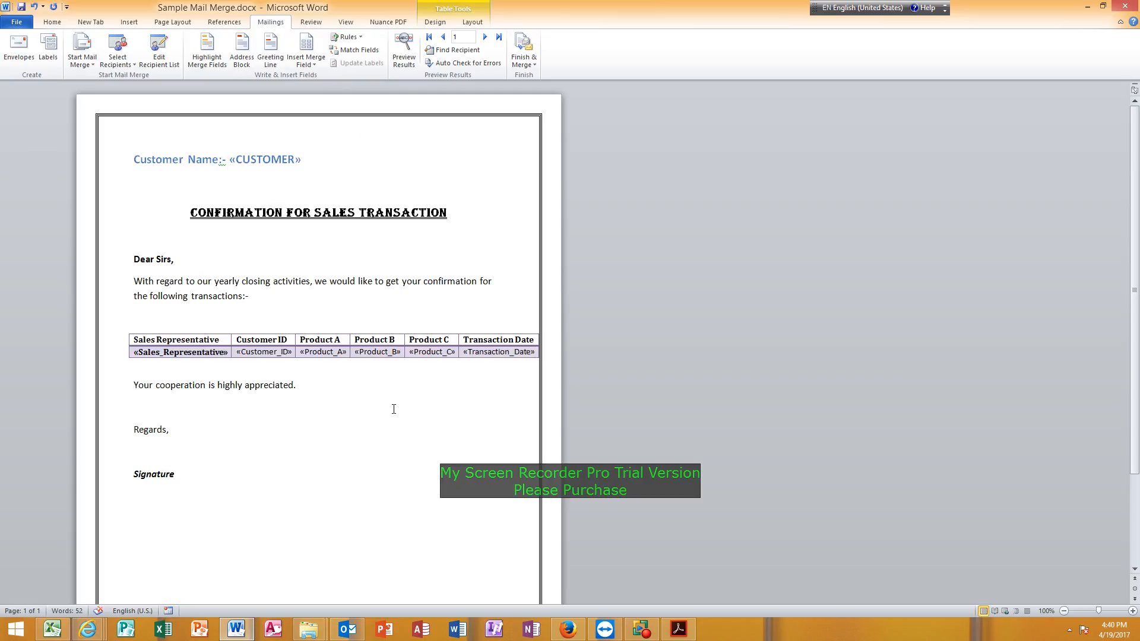
Preview the merge results in the letter, advancing one record at a time from record 1 to record 10.
left_click(409, 41)
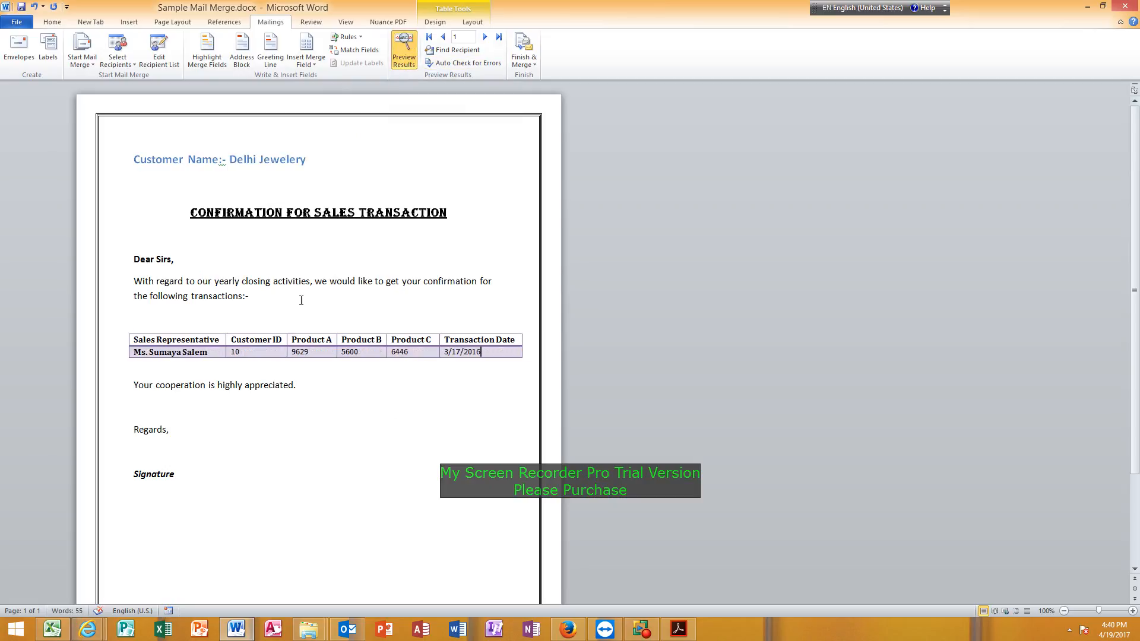
left_click(485, 38)
left_click(485, 37)
left_click(485, 37)
left_click(485, 37)
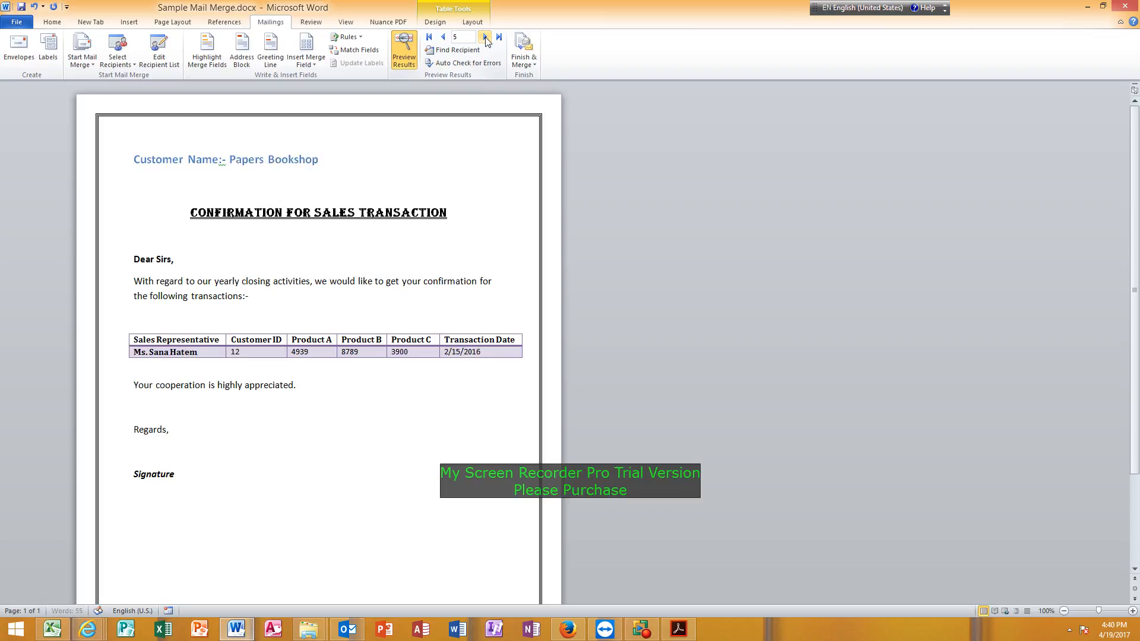
left_click(485, 38)
left_click(485, 37)
left_click(485, 38)
left_click(485, 37)
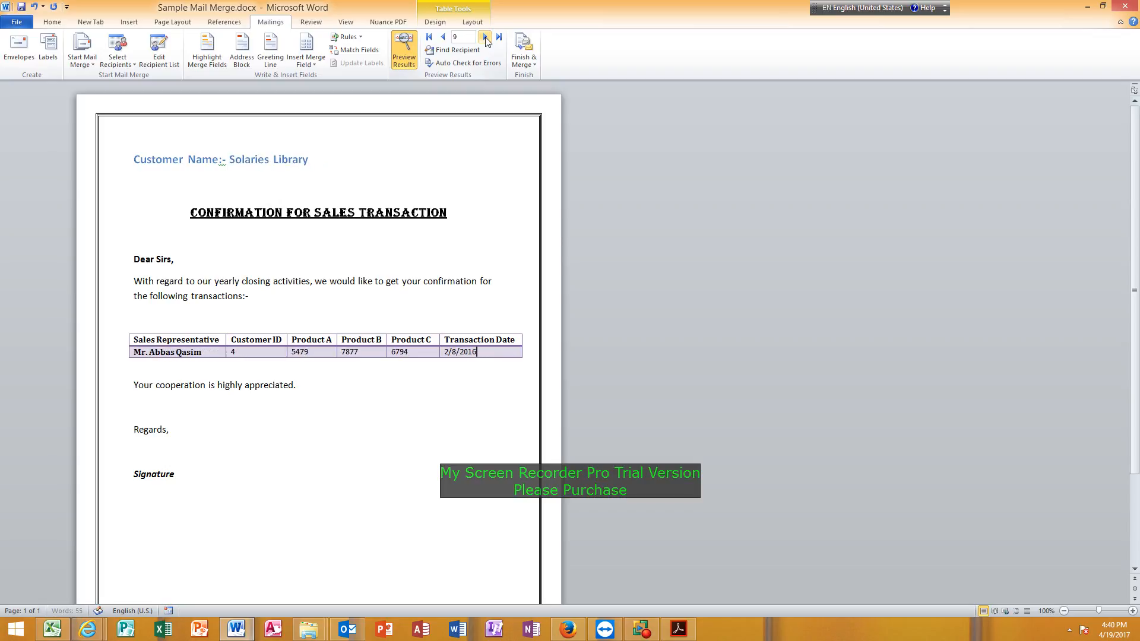
left_click(485, 37)
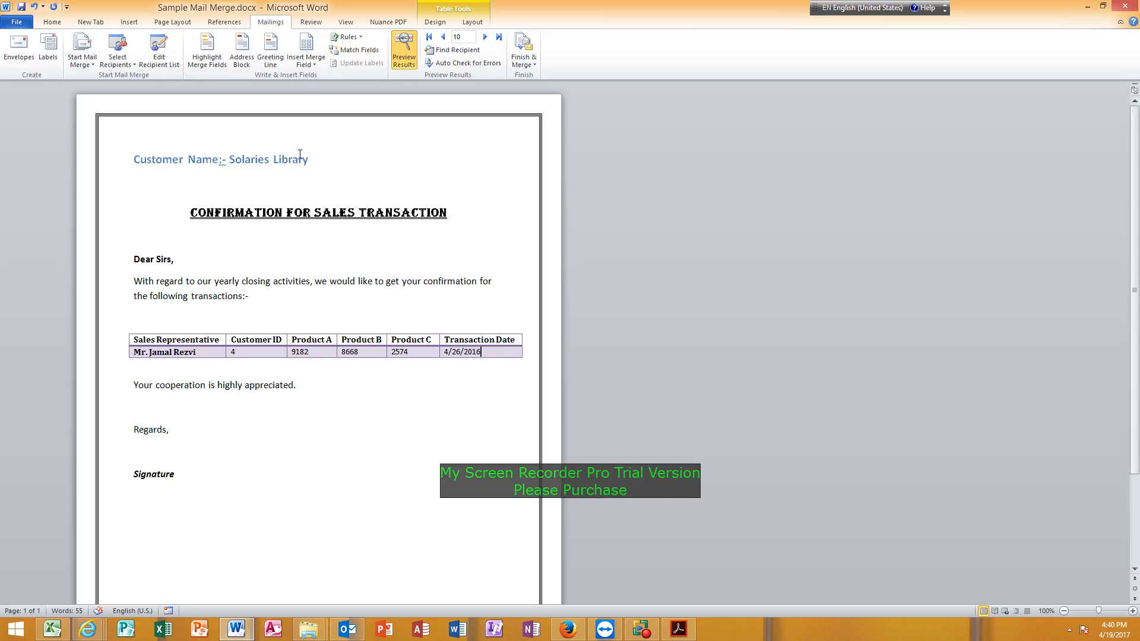
Finish the merge by generating individual editable letters for all records in a new document.
left_click(523, 59)
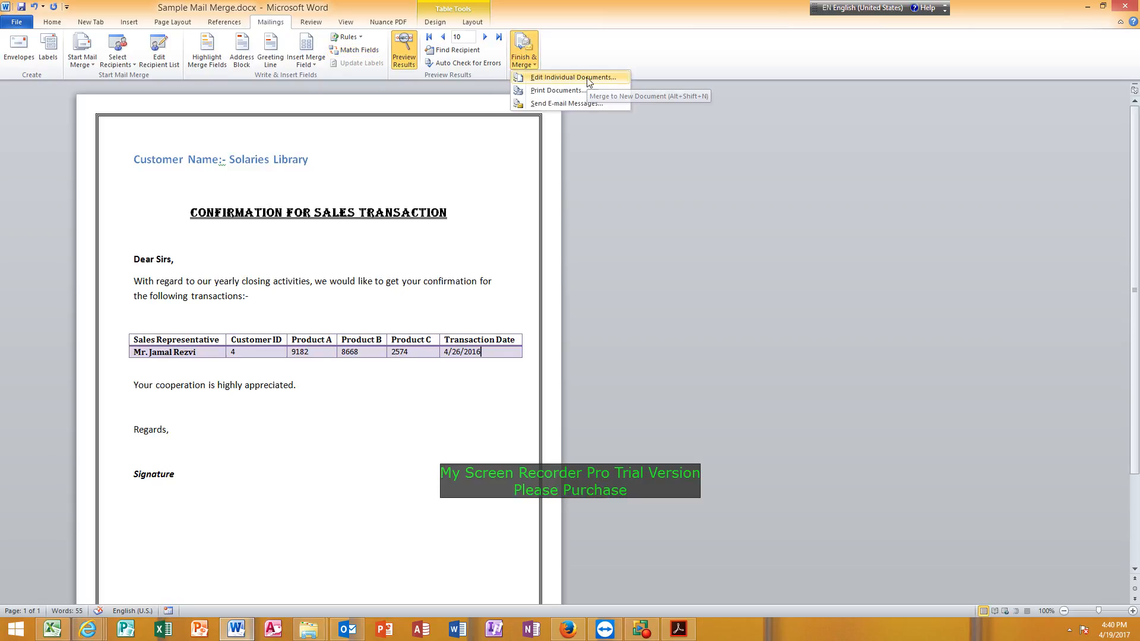
left_click(571, 83)
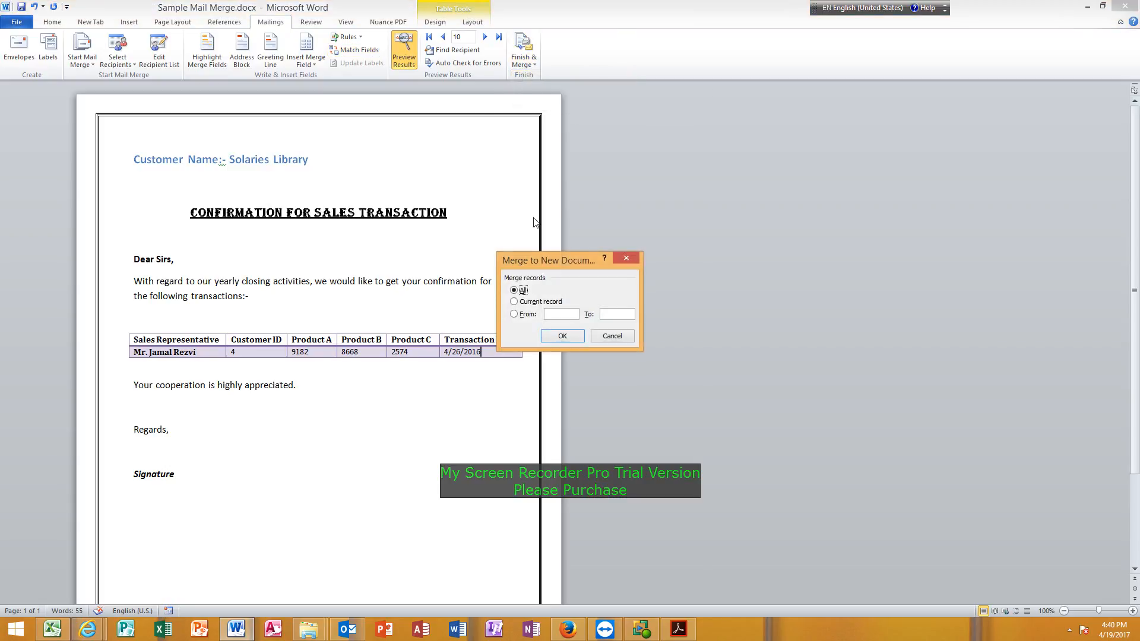
left_click(562, 337)
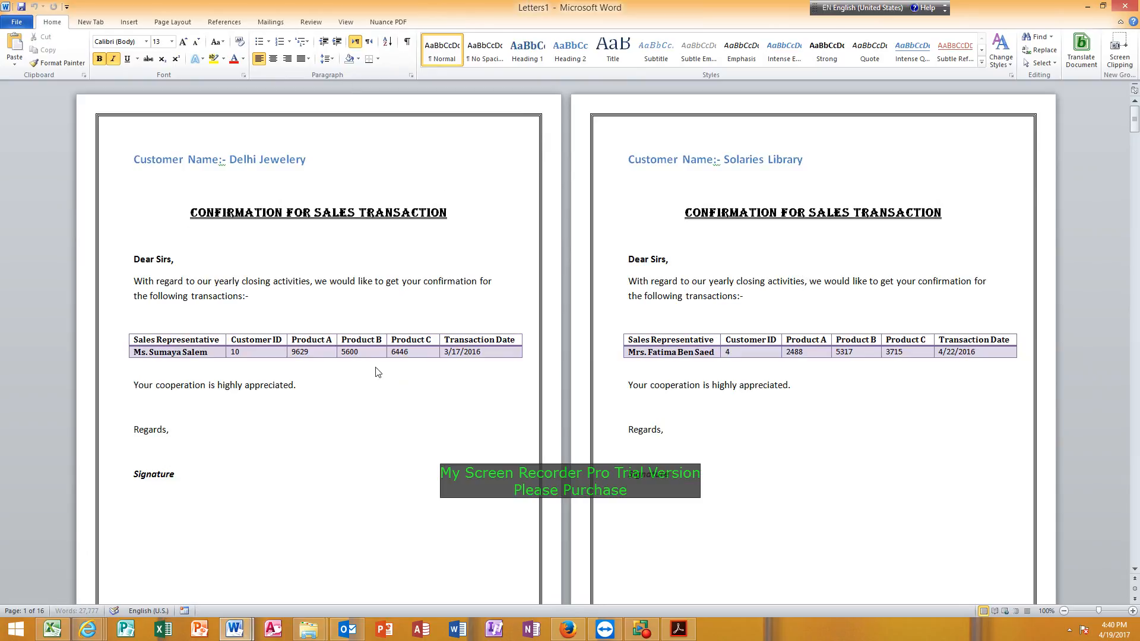
Look through the merged letters, checking the customer name and transaction table on each page.
scroll(365, 448, "down", 15)
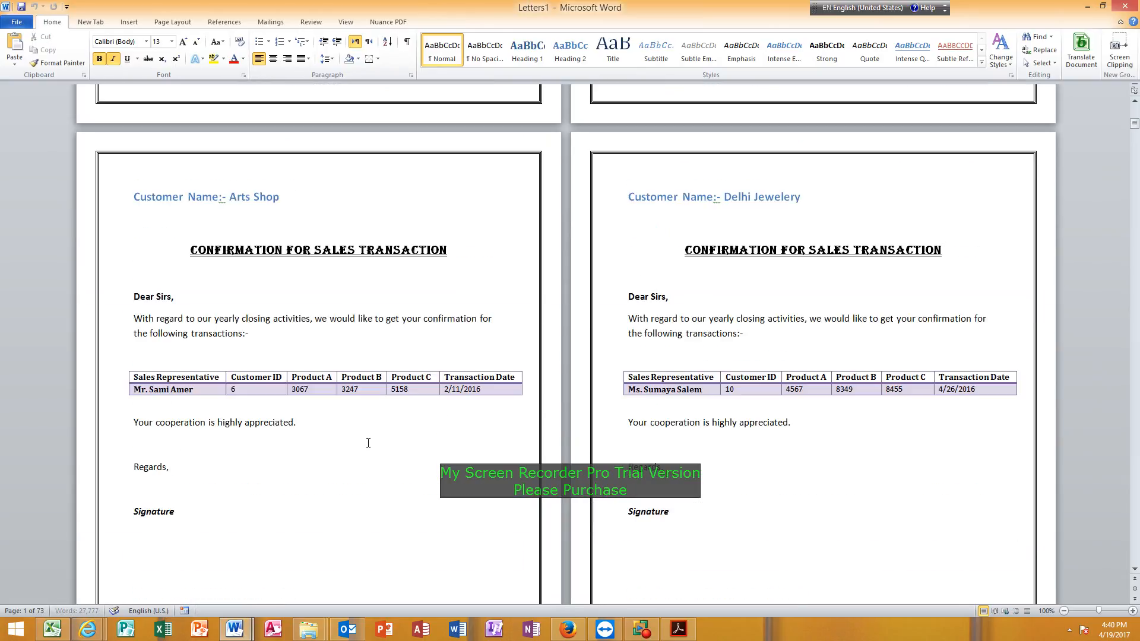
scroll(370, 441, "down", 20)
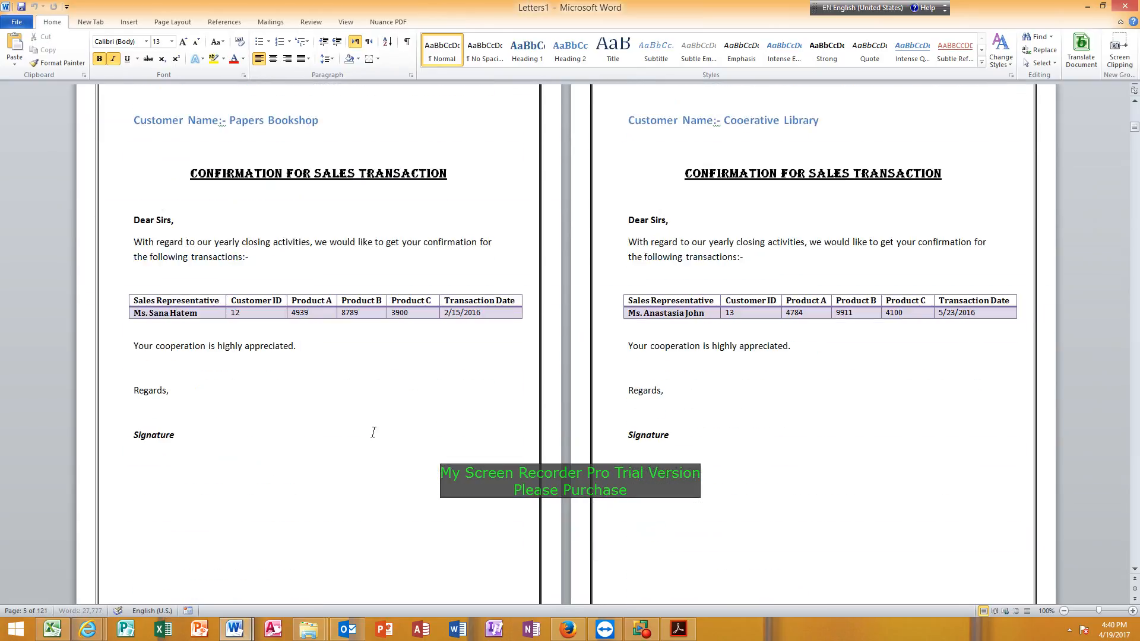
scroll(375, 429, "down", 20)
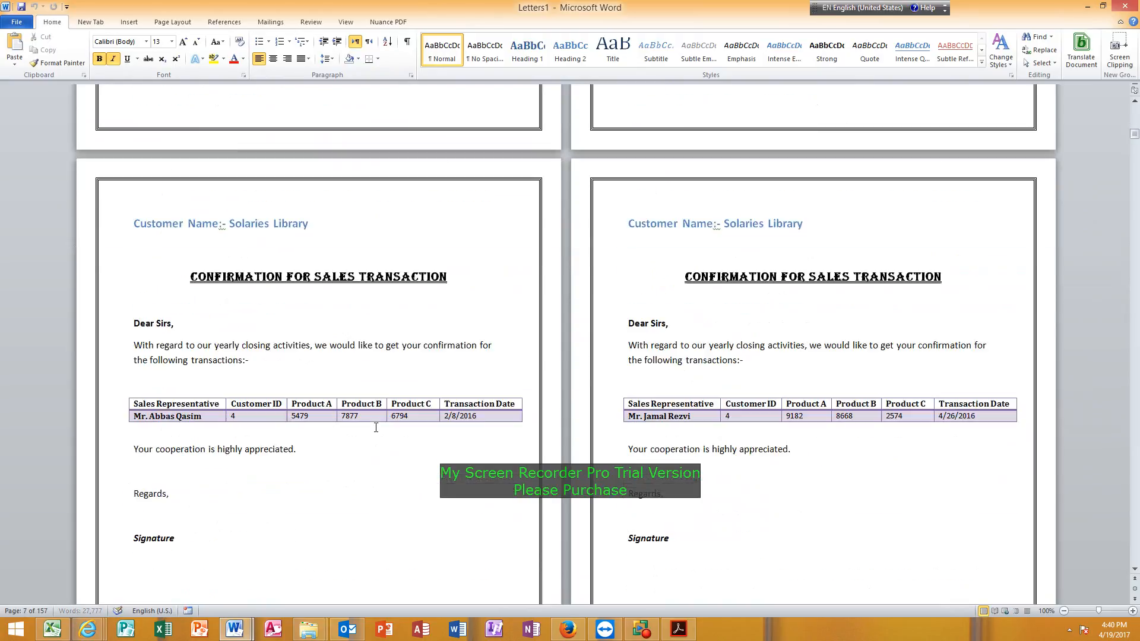
scroll(374, 426, "down", 15)
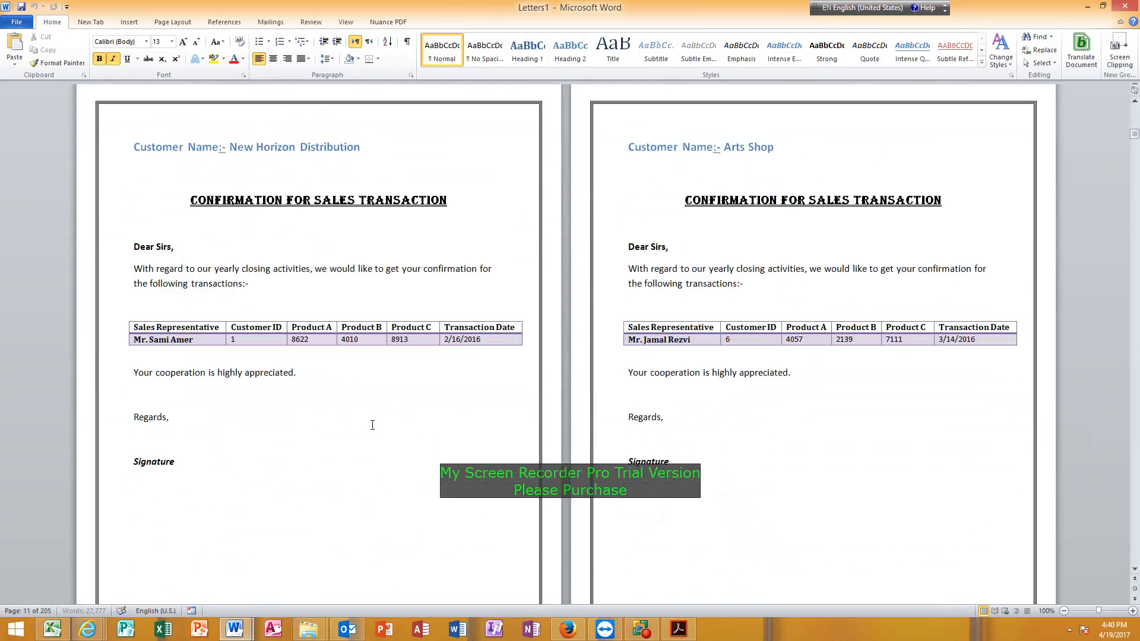
scroll(372, 425, "down", 4)
scroll(371, 425, "down", 18)
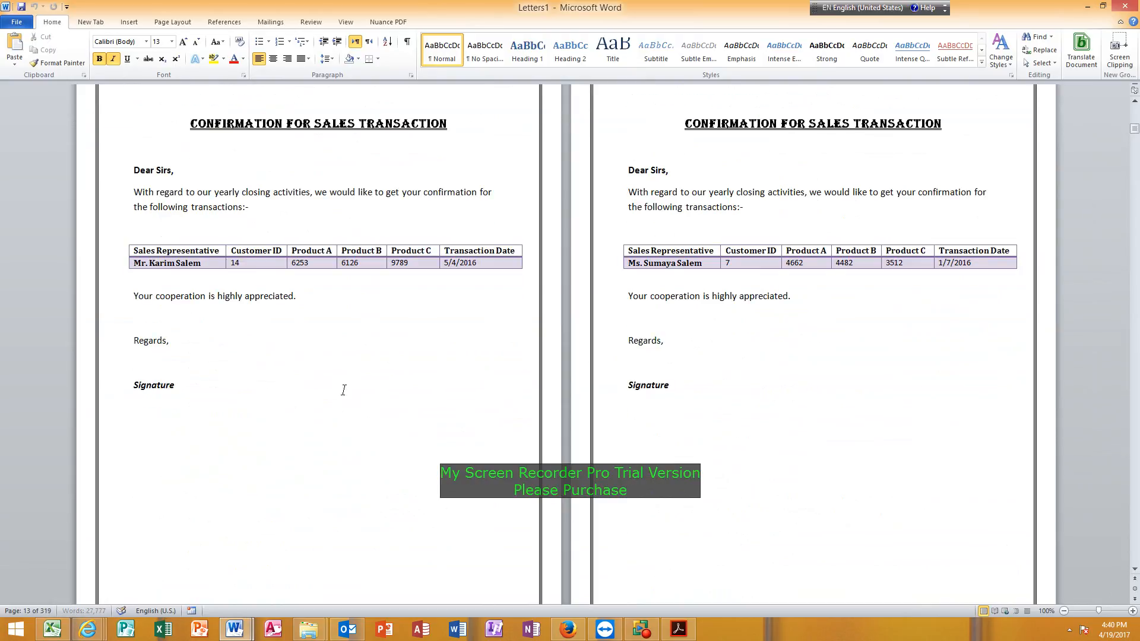
scroll(344, 390, "down", 15)
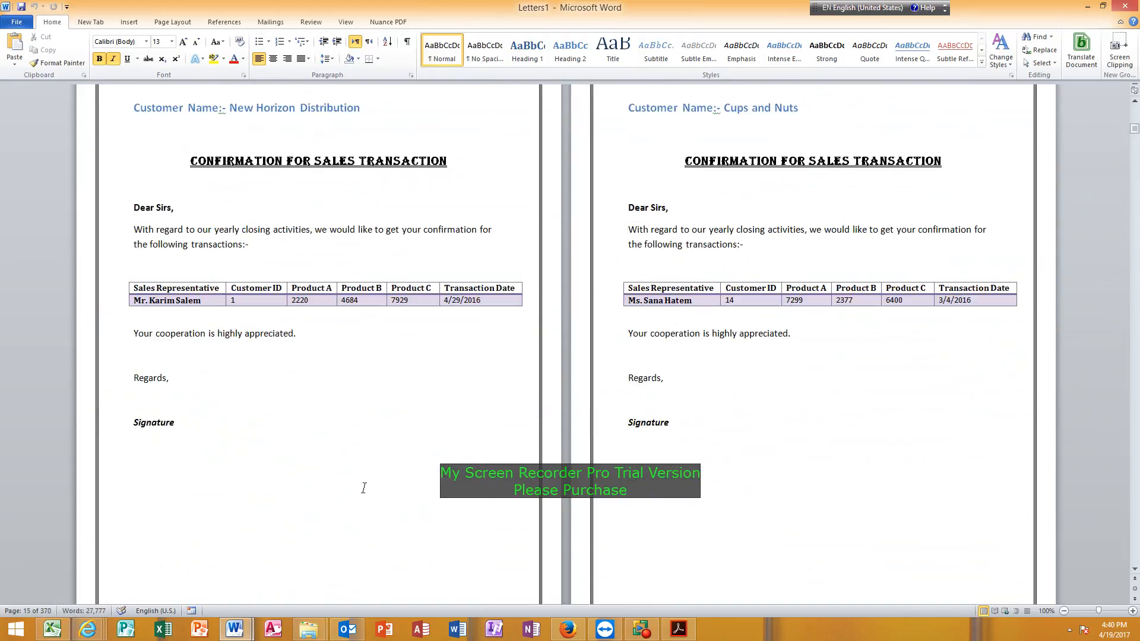
scroll(362, 486, "down", 15)
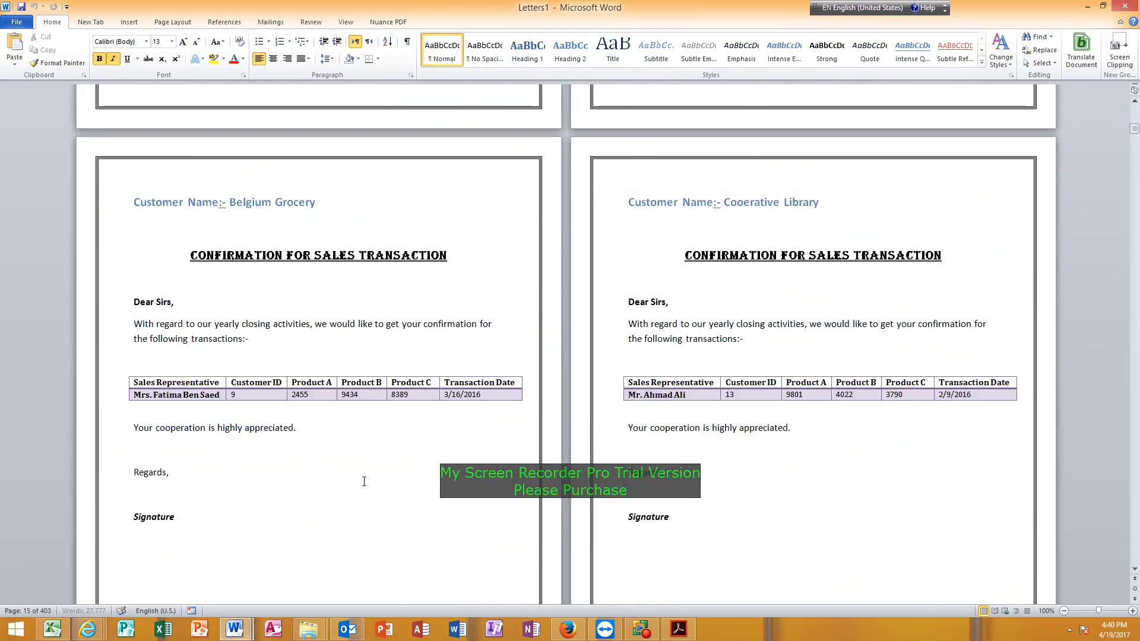
scroll(354, 482, "down", 13)
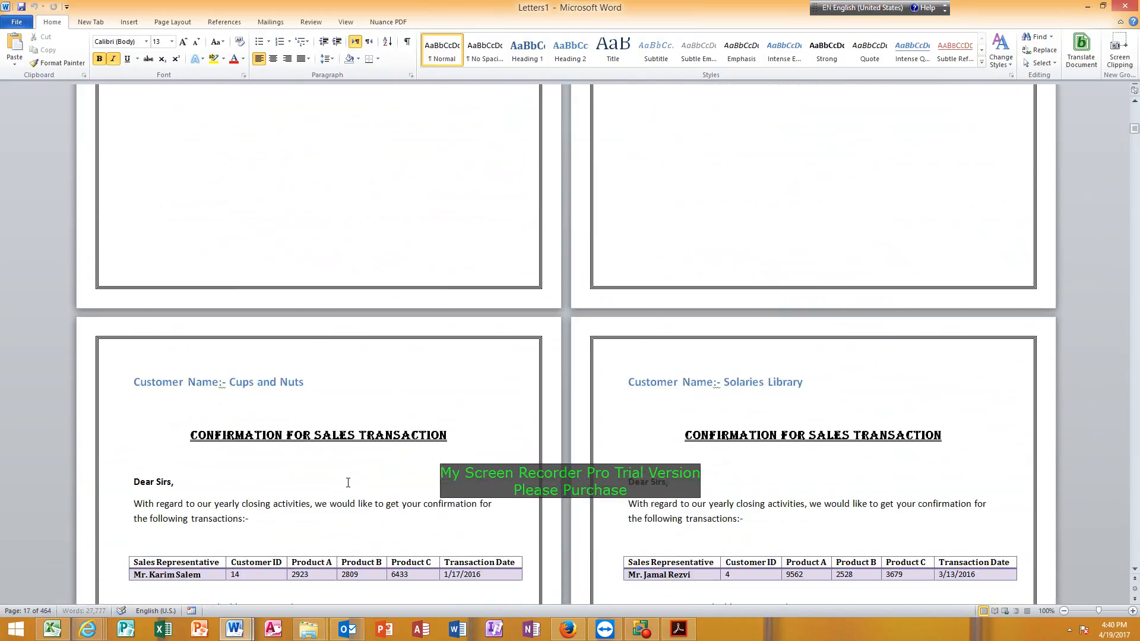
scroll(348, 482, "down", 13)
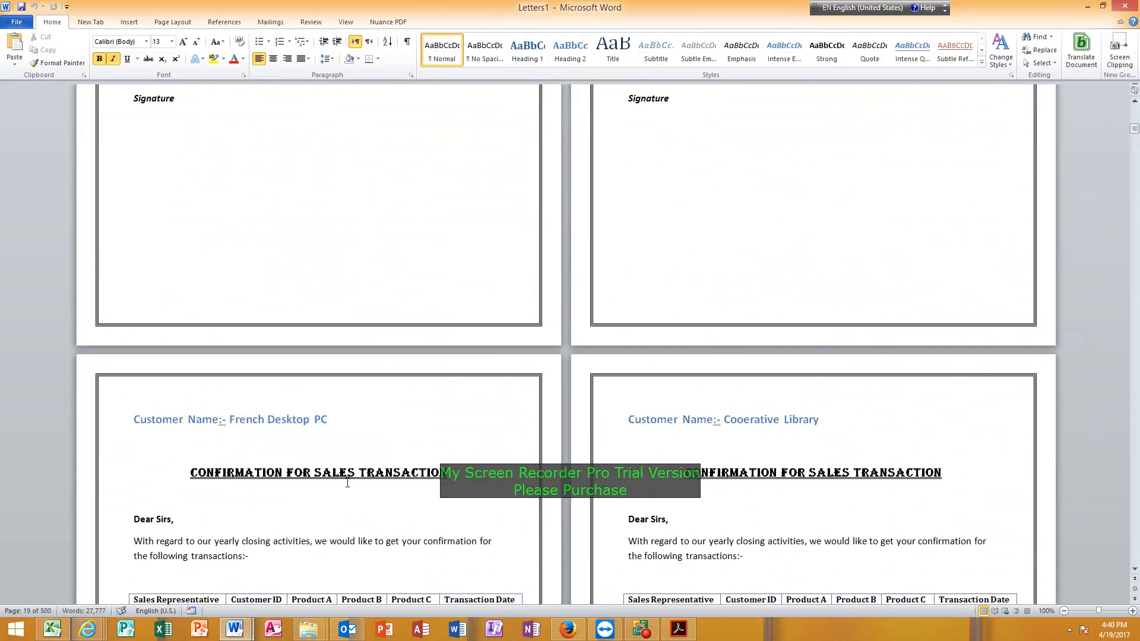
scroll(346, 481, "down", 4)
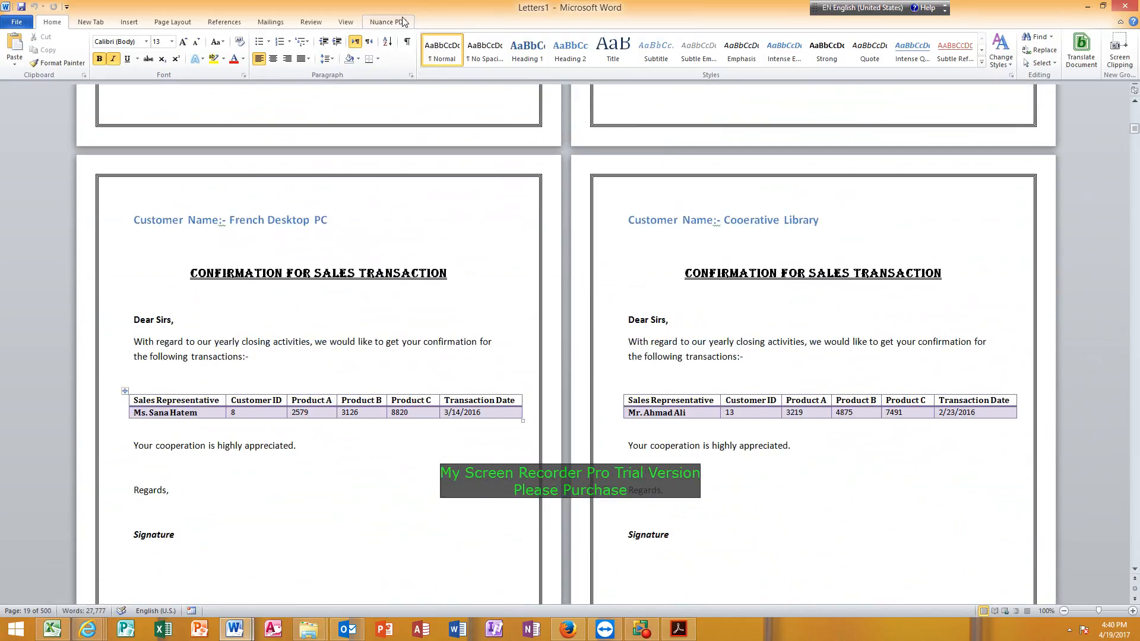
scroll(197, 380, "down", 5)
scroll(197, 380, "down", 10)
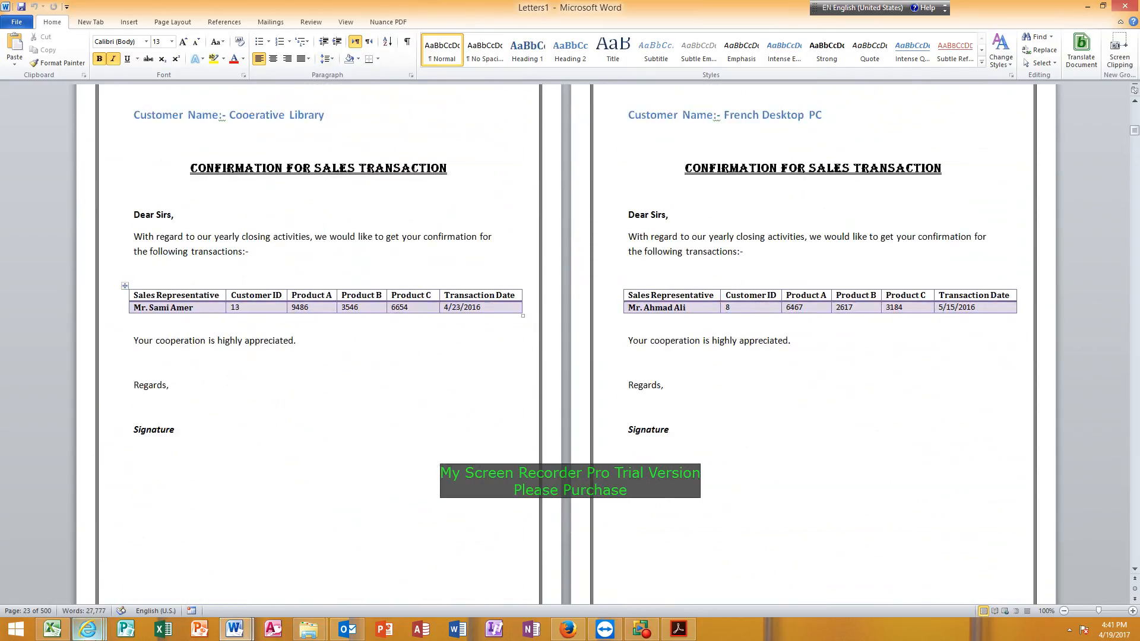
Return to Sample Mail Merge.docx, turn off the results preview, and check the customer, sales representative, customer ID and product merge fields.
mouse_move(235, 629)
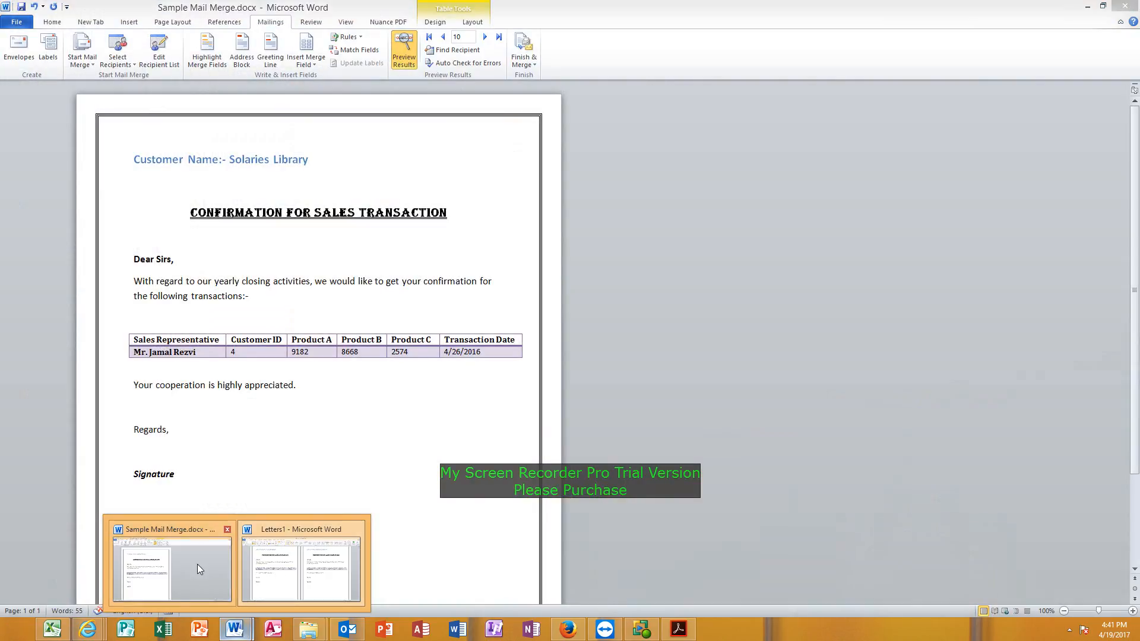
left_click(198, 563)
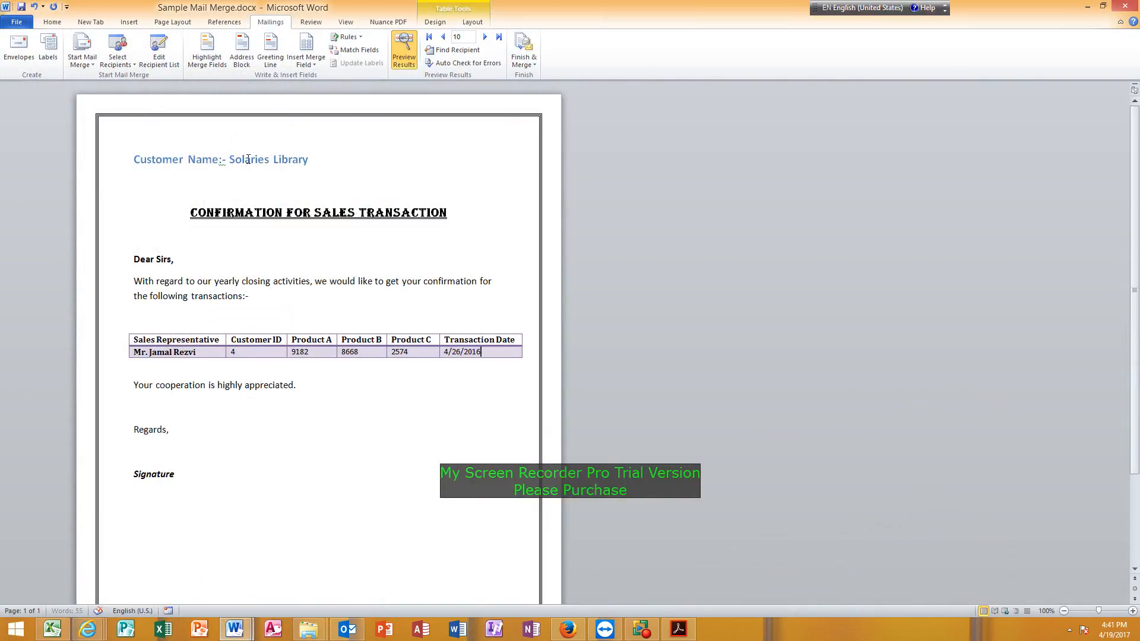
left_click(404, 53)
left_click(264, 159)
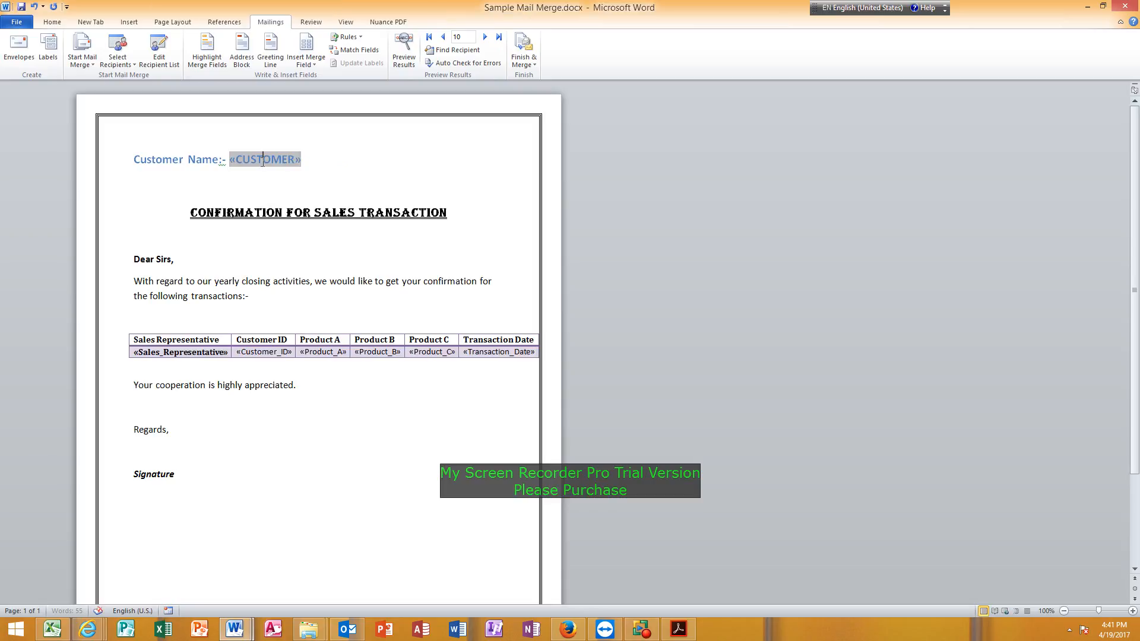
left_click(175, 352)
left_click(253, 352)
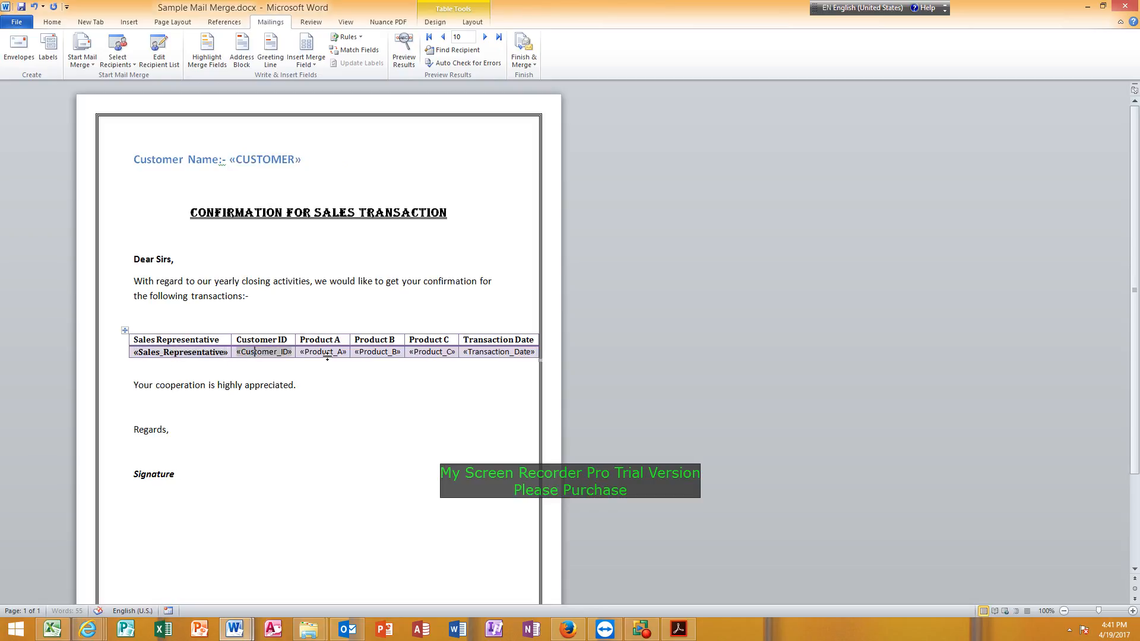
left_click(329, 351)
left_click(374, 352)
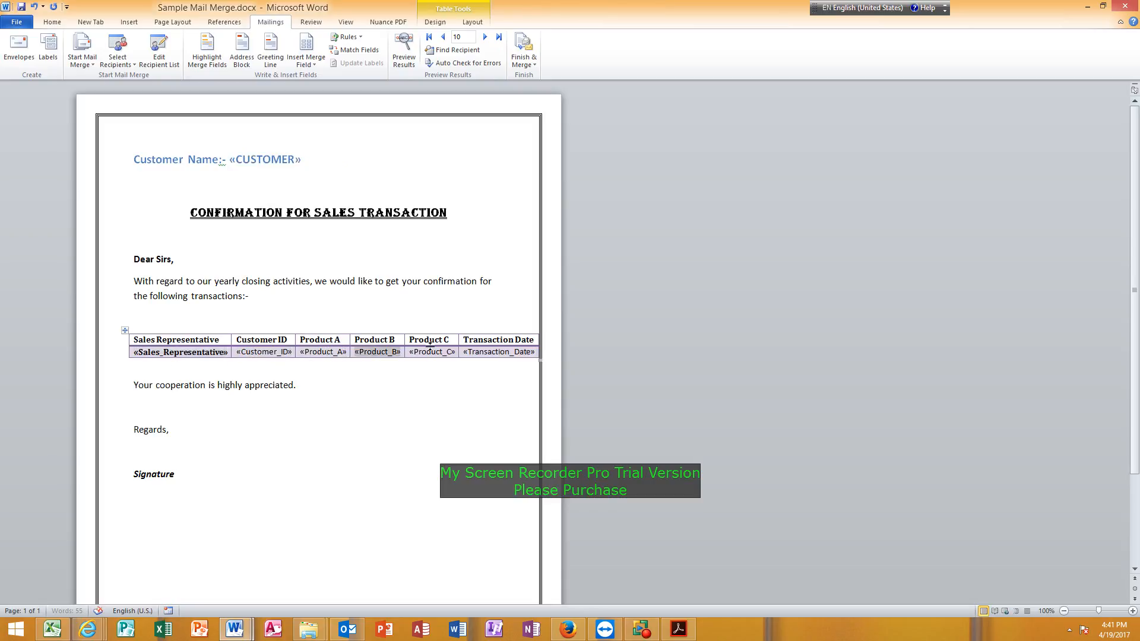
left_click(437, 351)
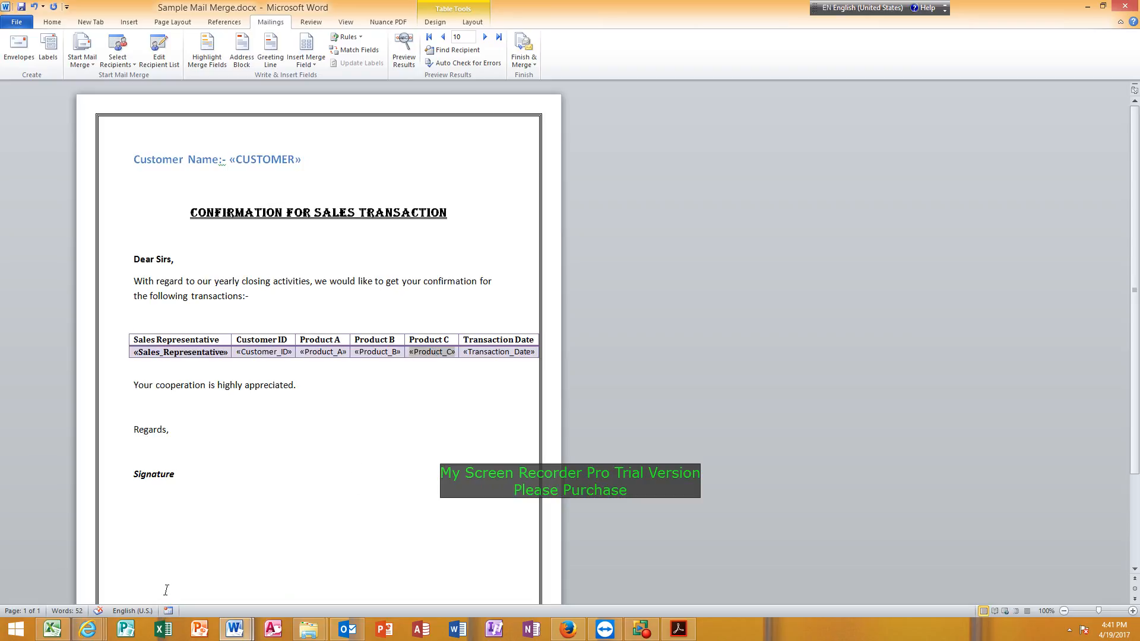
Switch back to the merged Letters1 document and examine further customers' letters and their transaction tables.
left_click(233, 628)
left_click(279, 582)
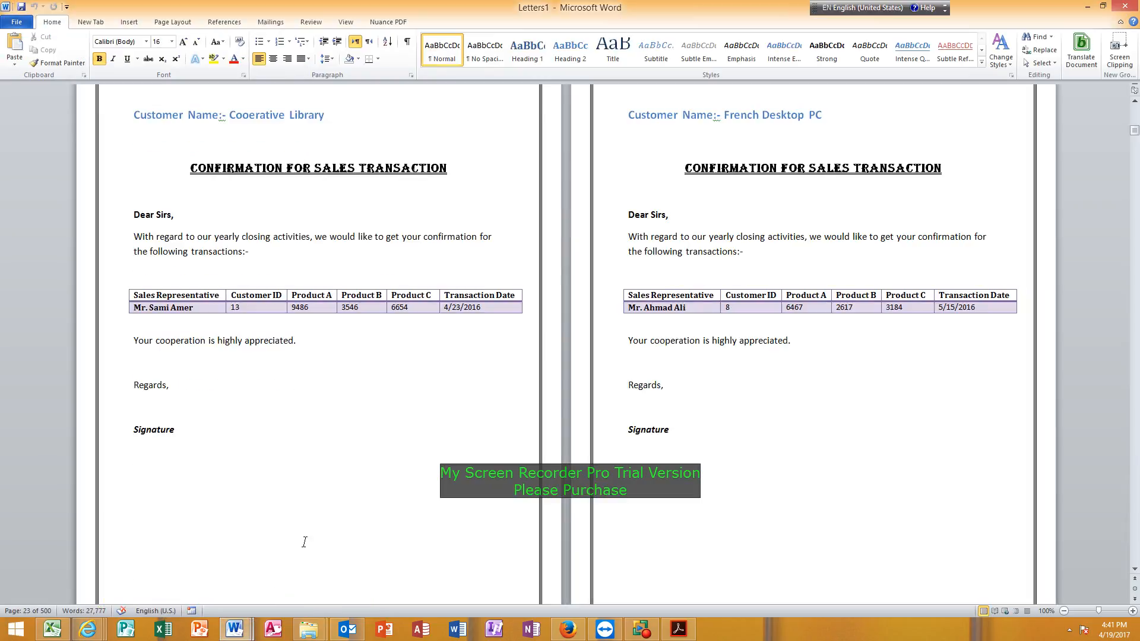
scroll(333, 507, "down", 15)
scroll(343, 503, "down", 15)
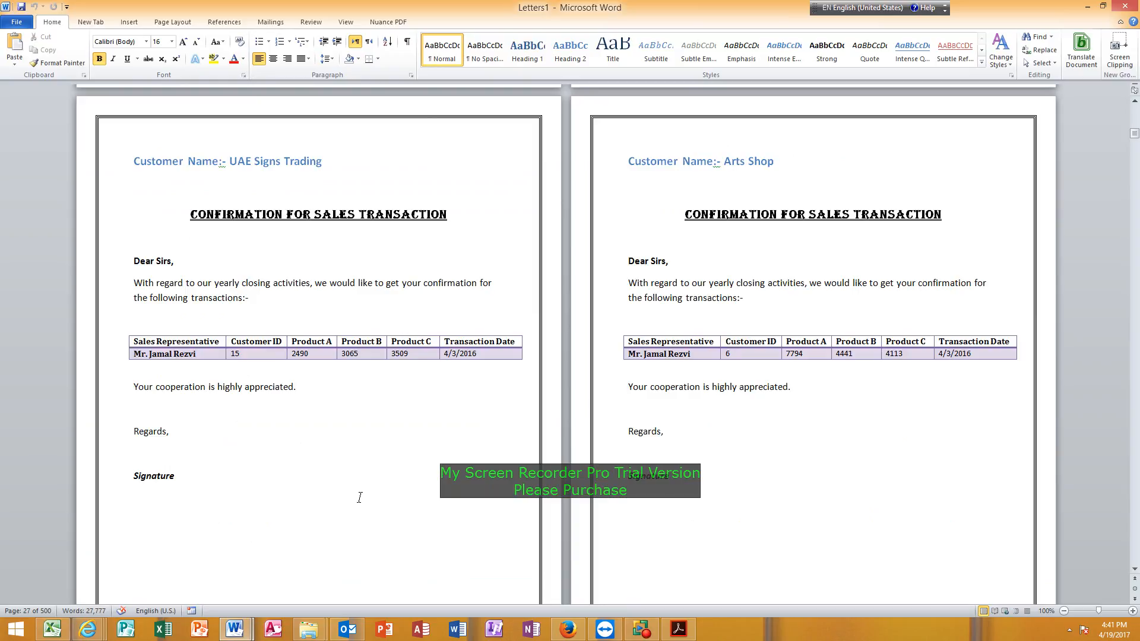
scroll(359, 497, "down", 15)
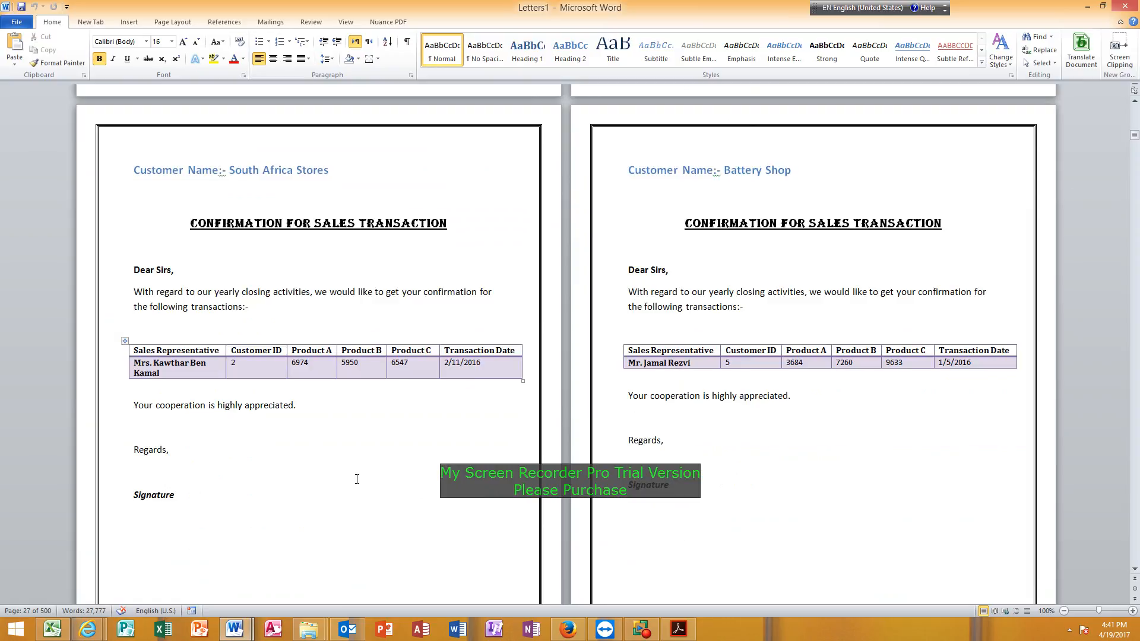
scroll(358, 482, "down", 3)
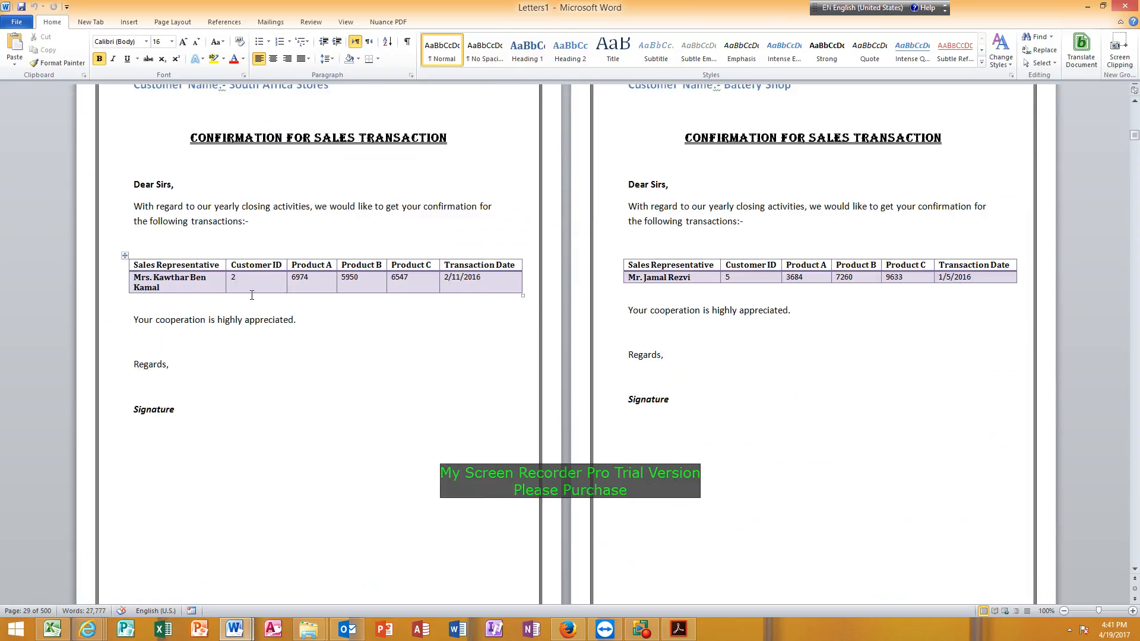
scroll(227, 292, "up", 1)
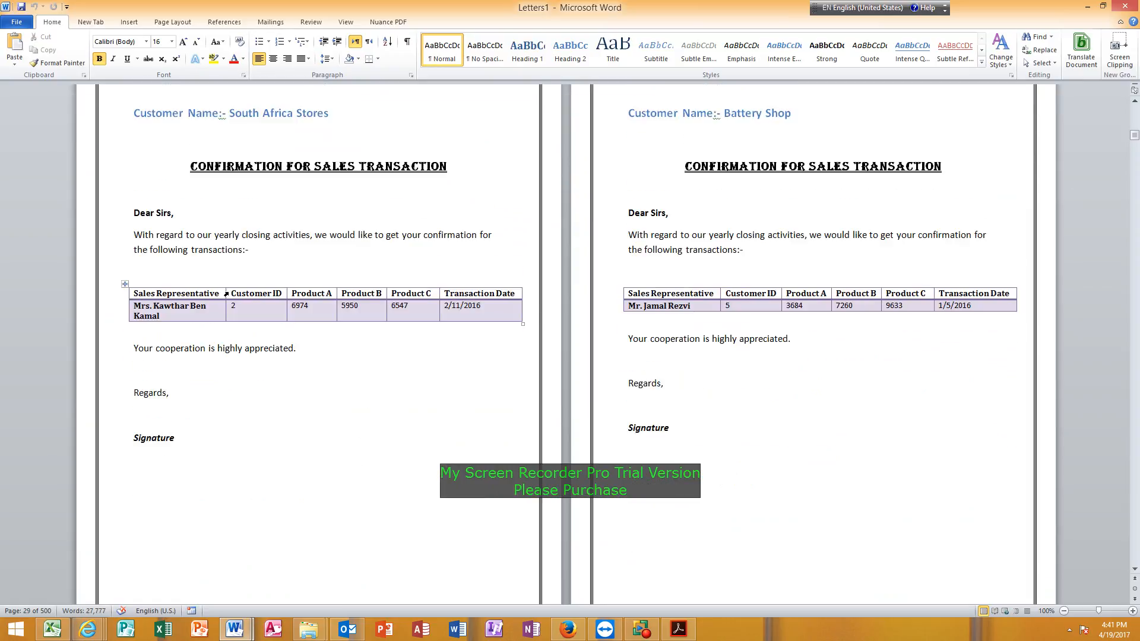
Examine more merged letters in Letters1, comparing the customer names, customer IDs and transaction tables across pages.
left_click(253, 313)
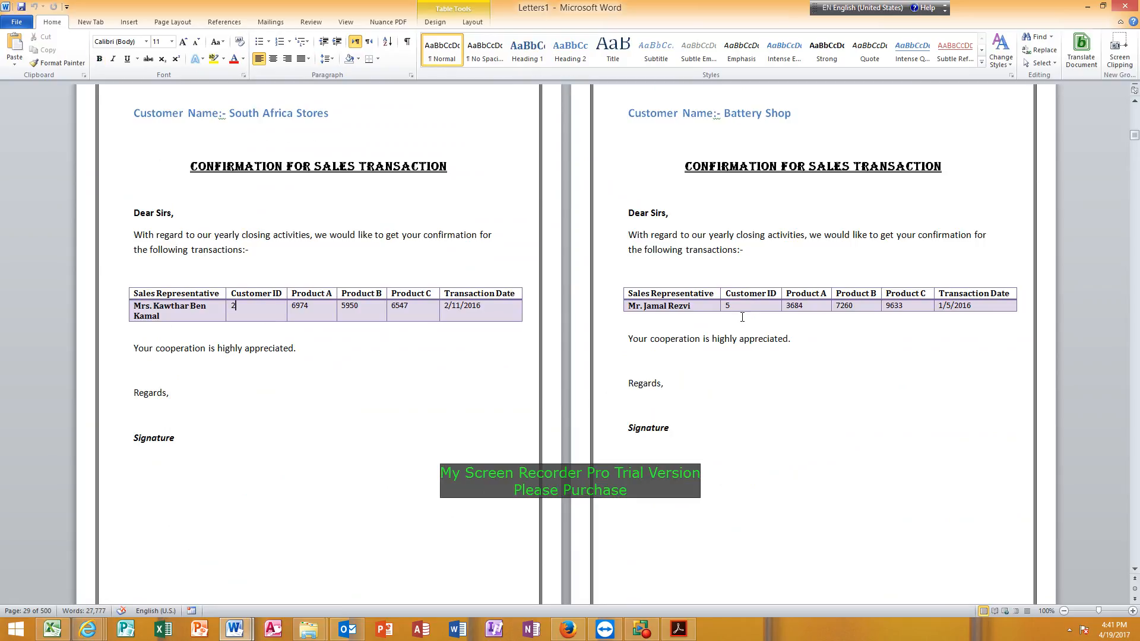
scroll(733, 329, "down", 14)
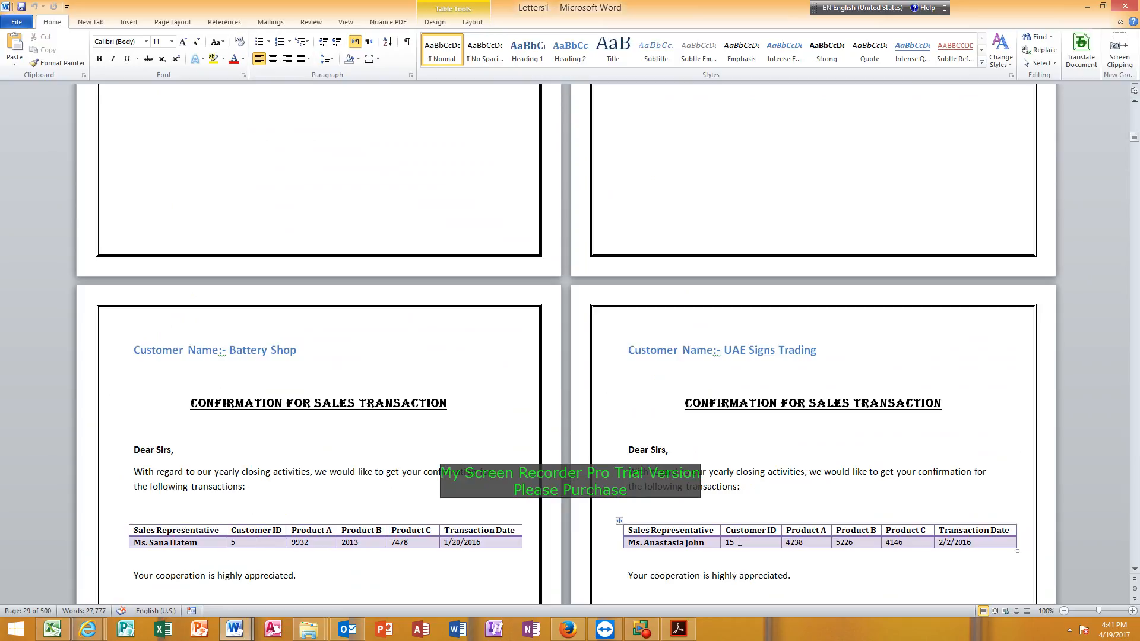
scroll(608, 606, "down", 5)
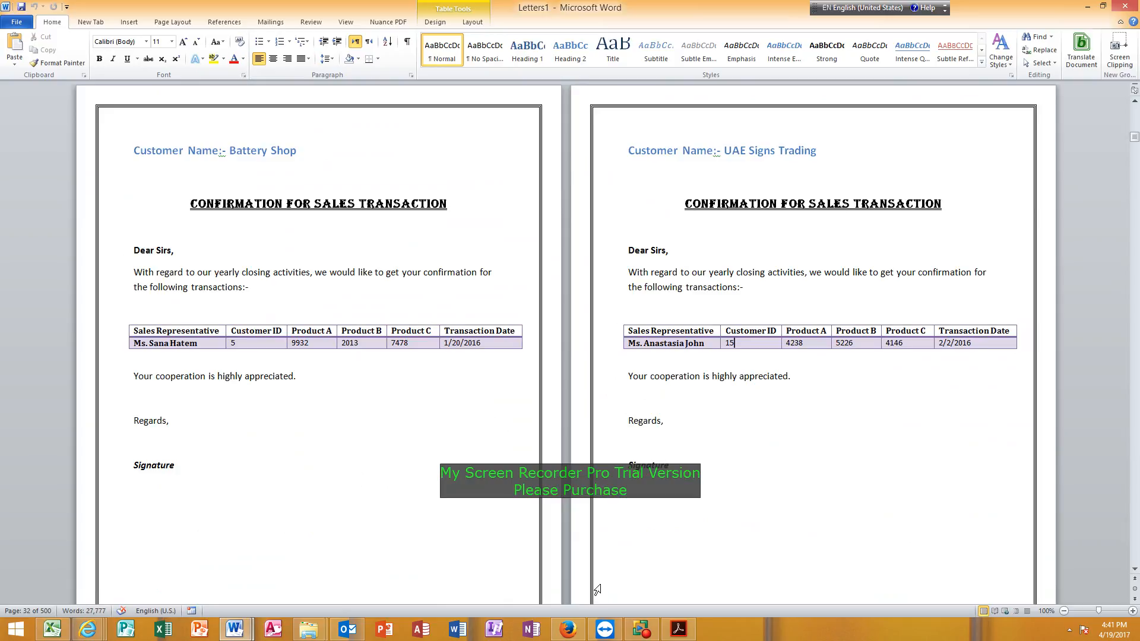
scroll(653, 566, "down", 15)
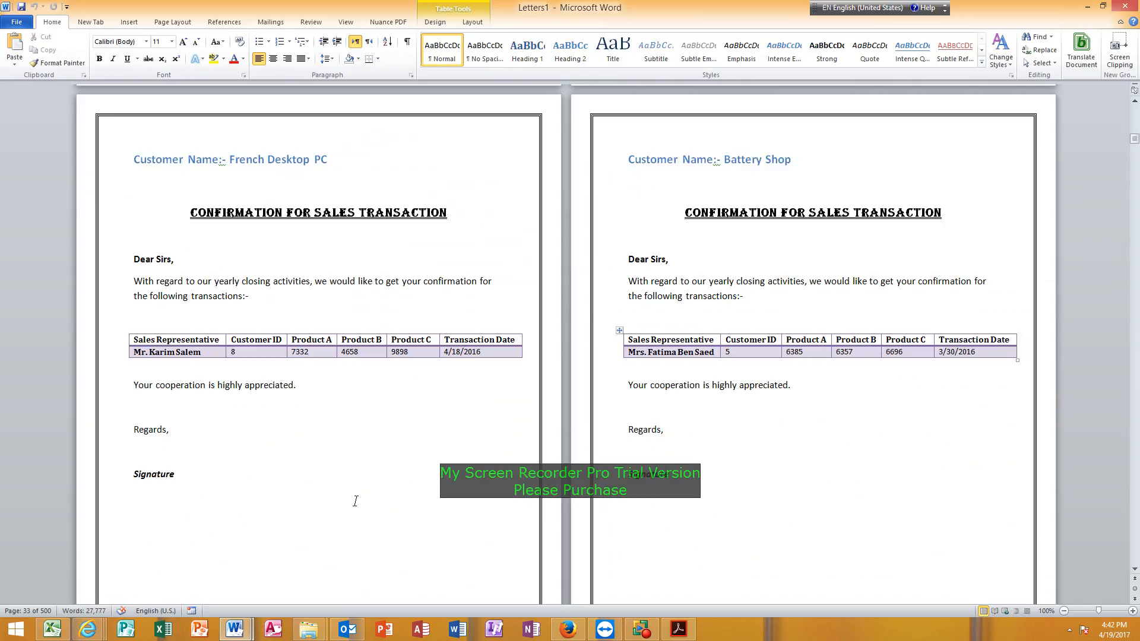
scroll(355, 501, "up", 14)
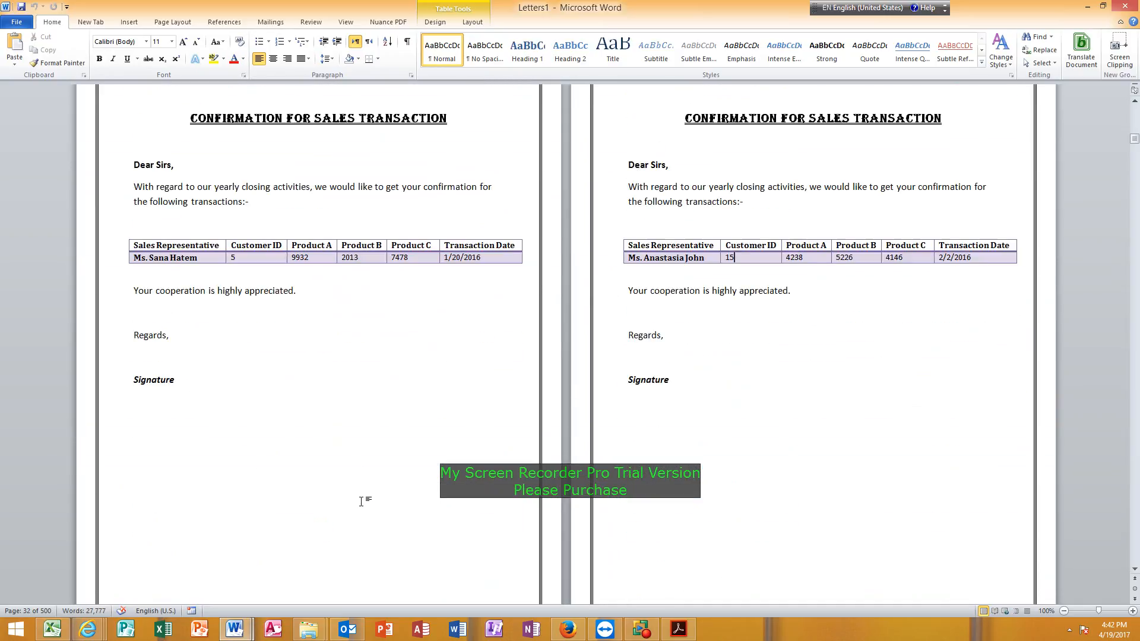
scroll(361, 502, "up", 4)
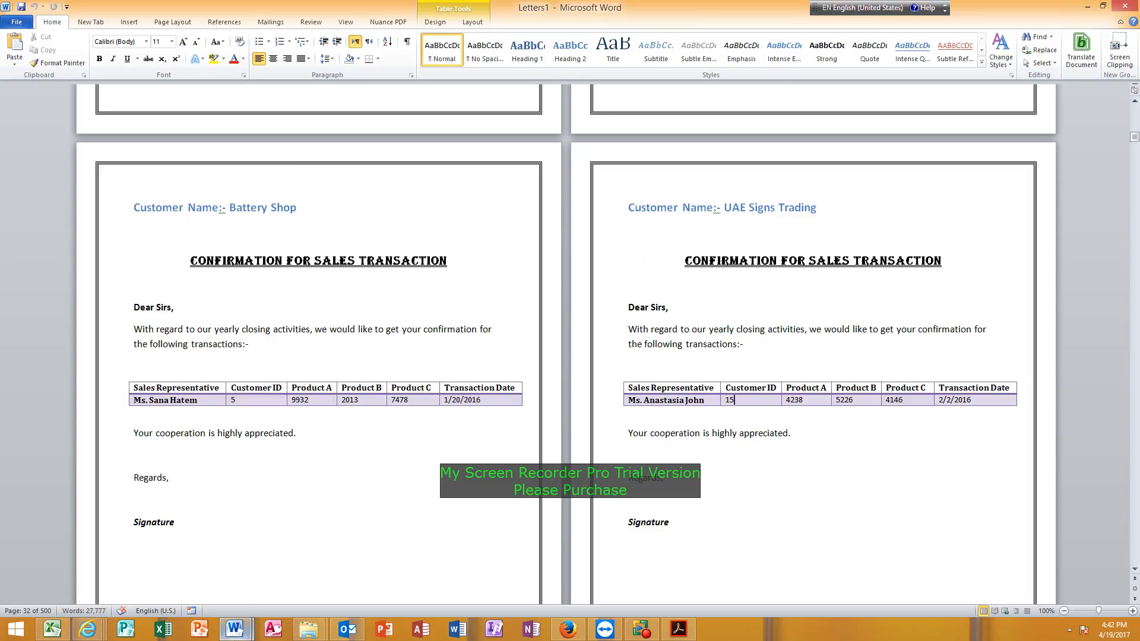
Return to Sample Mail Merge.docx, open its recipient list for editing and exclude every recipient from the merge.
mouse_move(237, 630)
left_click(187, 574)
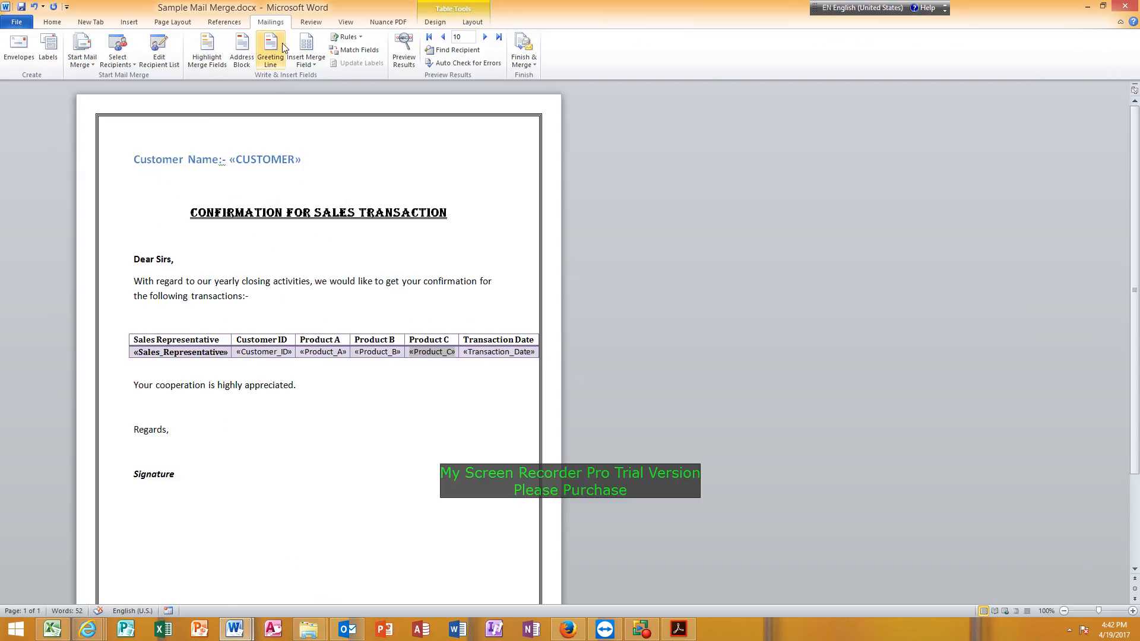
left_click(163, 66)
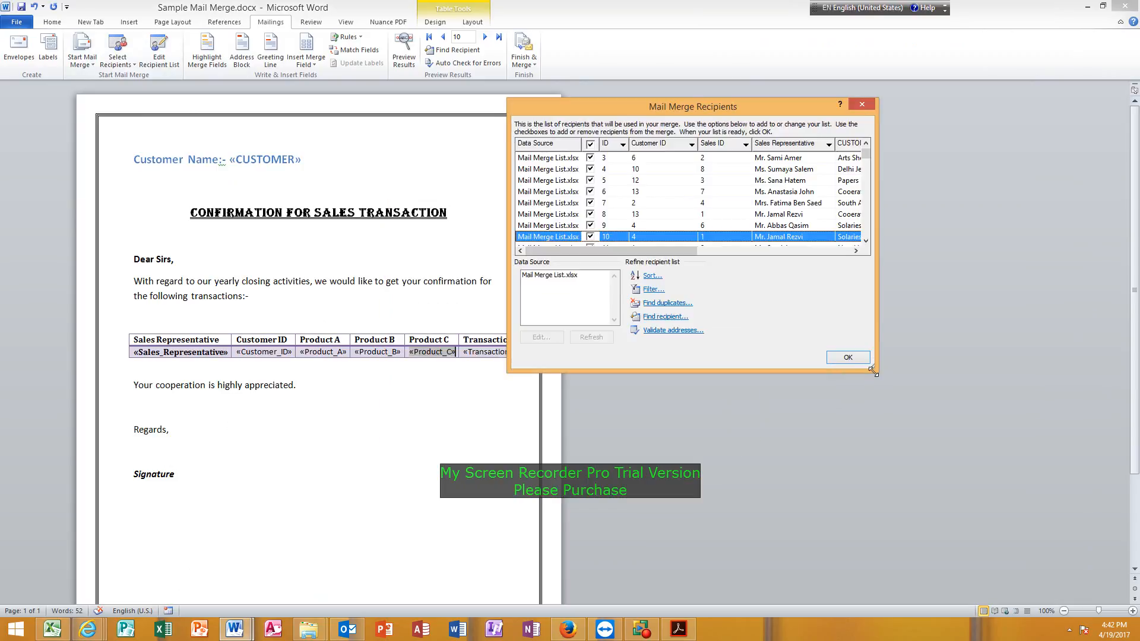
left_click_drag(874, 375, 953, 598)
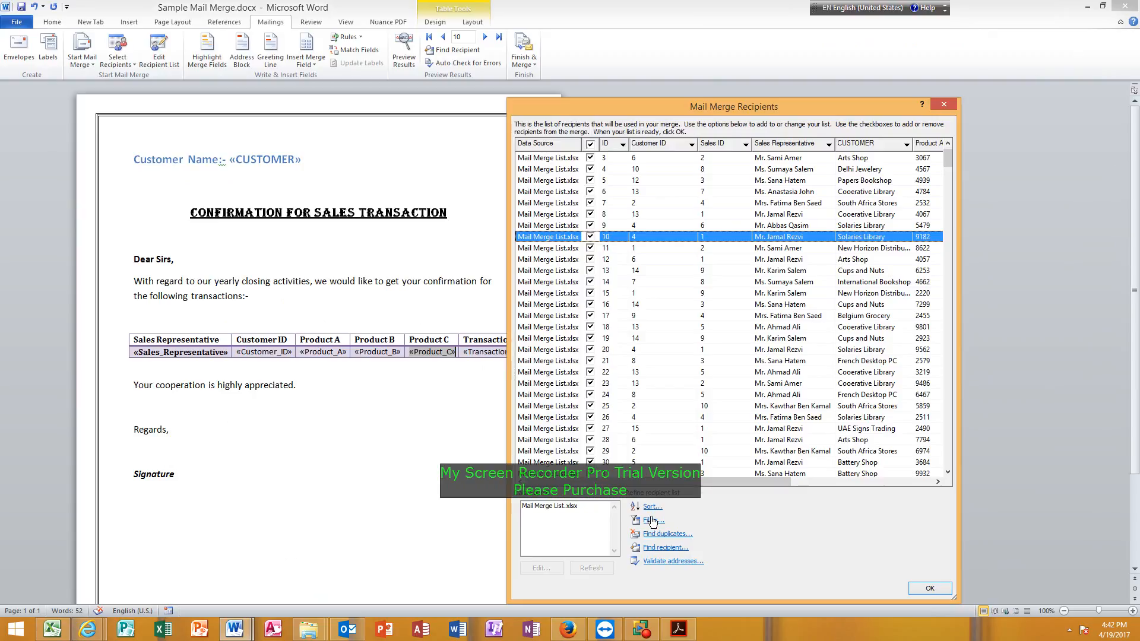
left_click(591, 145)
scroll(638, 306, "down", 3)
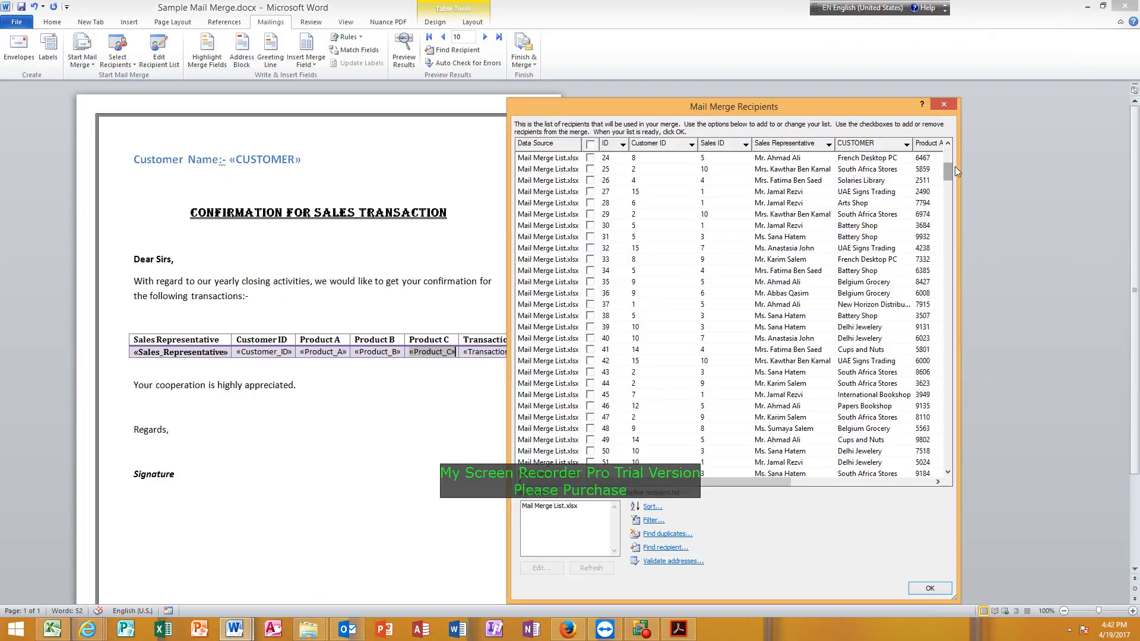
Include only the recipients with record IDs 273, 278 and 282 and accept the recipient list.
left_click_drag(949, 169, 950, 323)
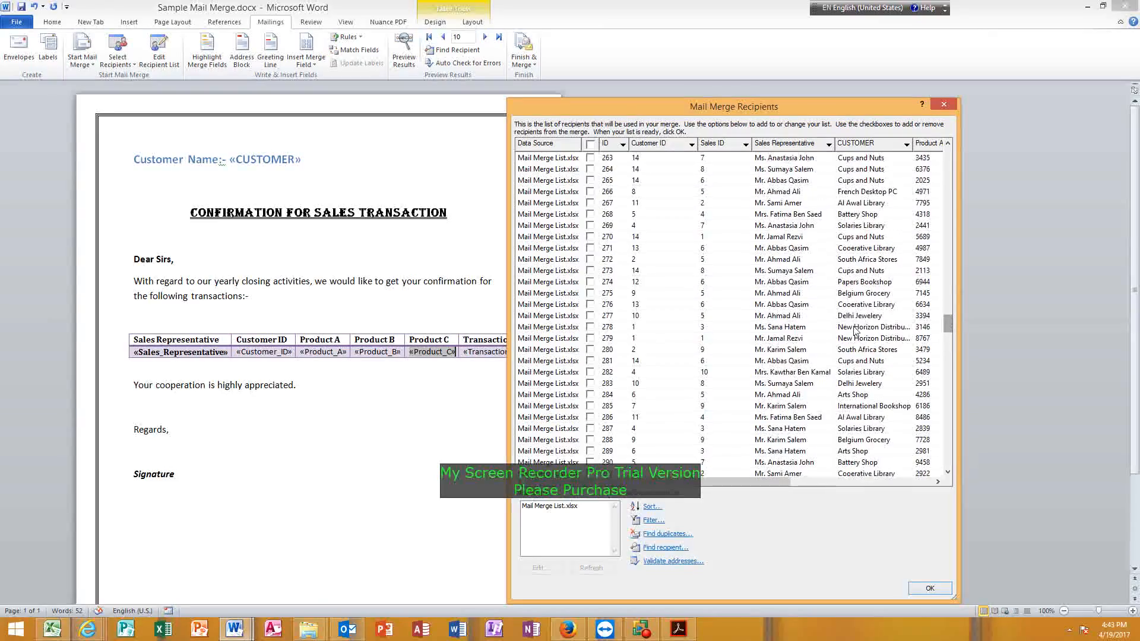
left_click(590, 271)
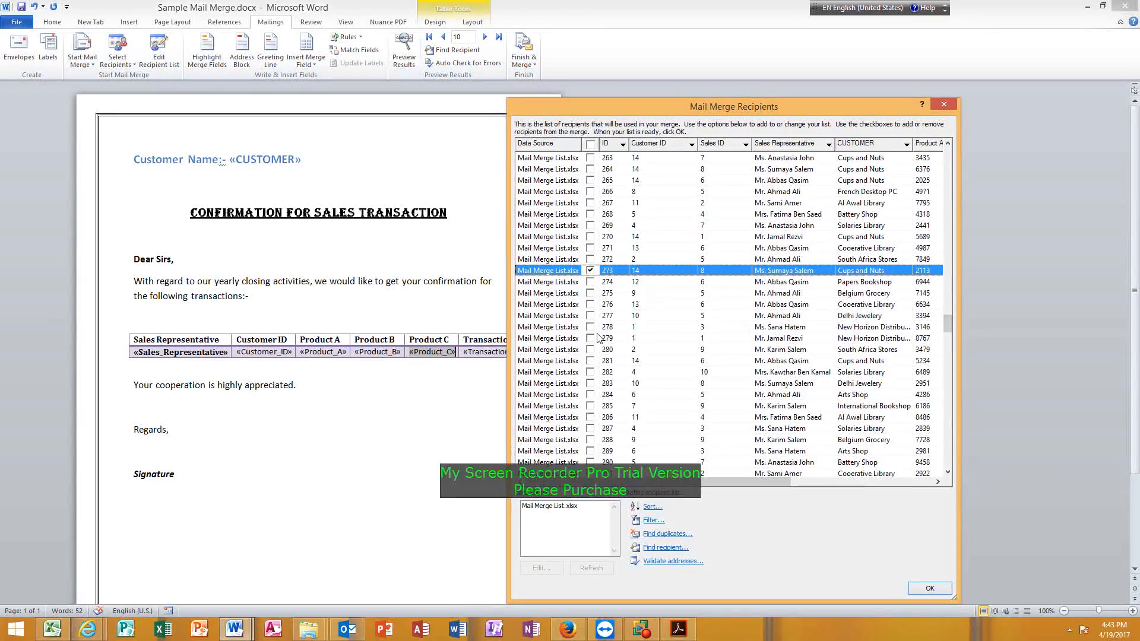
left_click(590, 327)
left_click(590, 372)
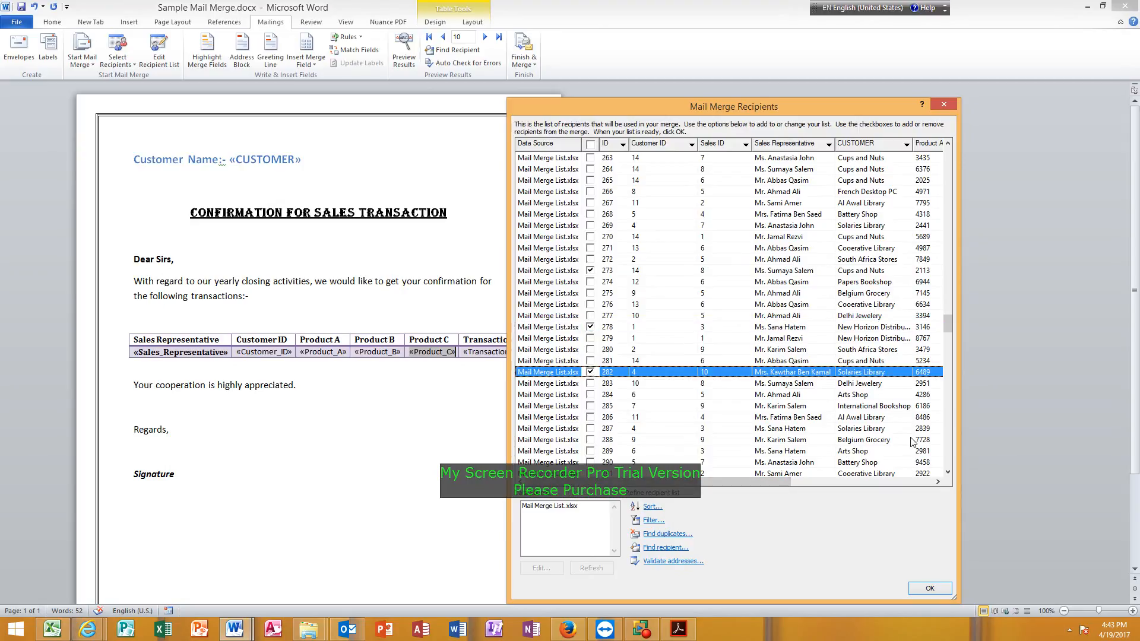
left_click(941, 588)
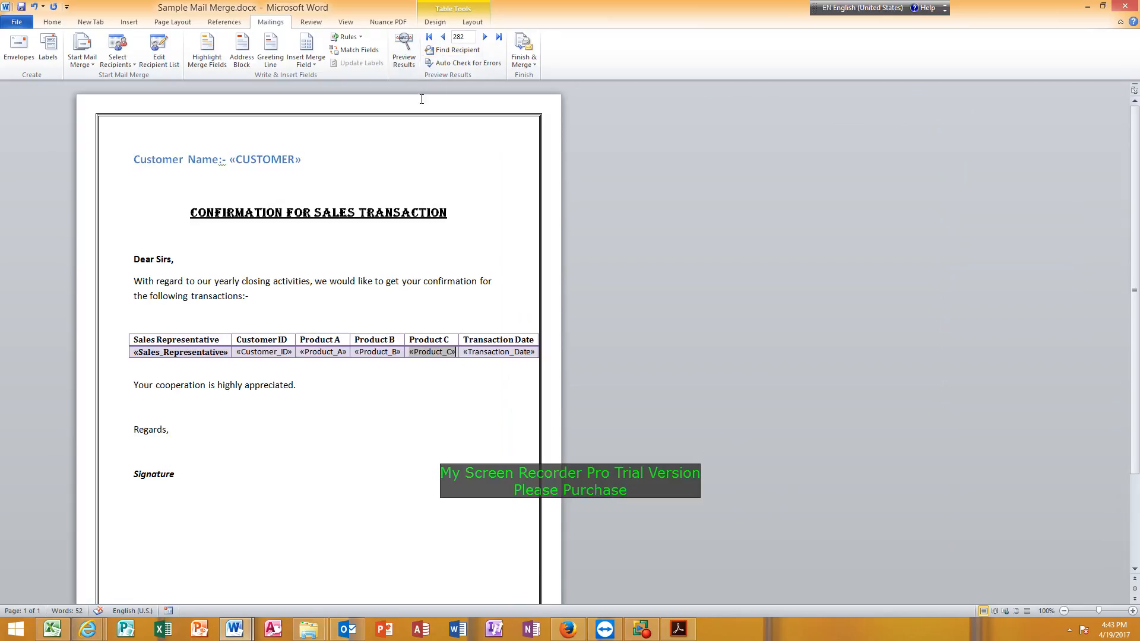
Merge all included records into individual letters in a new document and look through its pages.
left_click(527, 59)
left_click(546, 77)
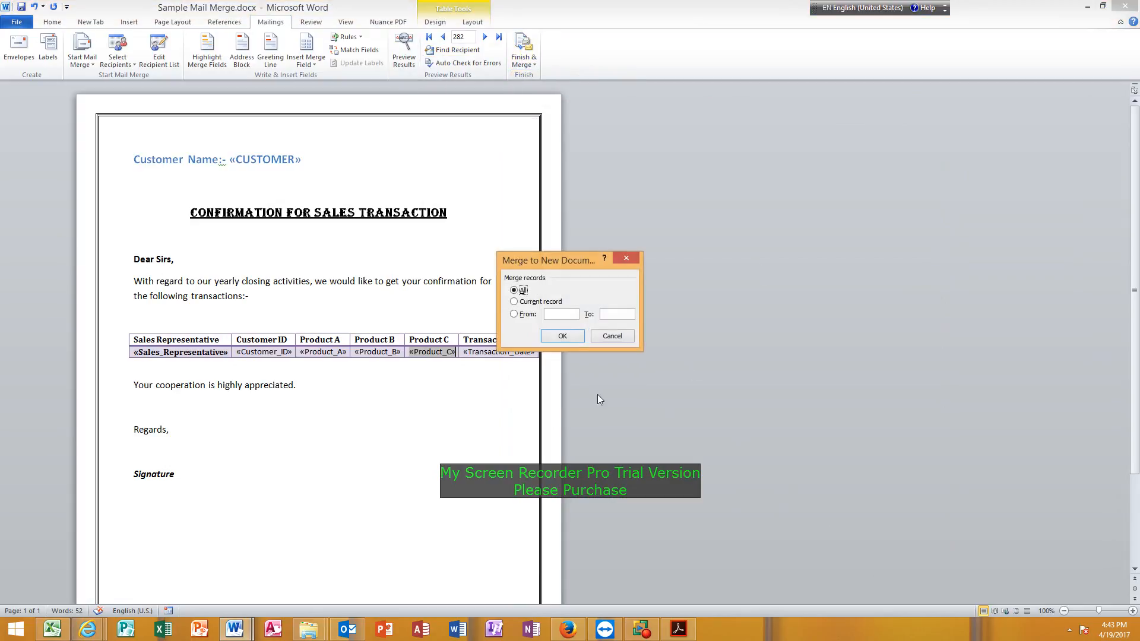
left_click(563, 336)
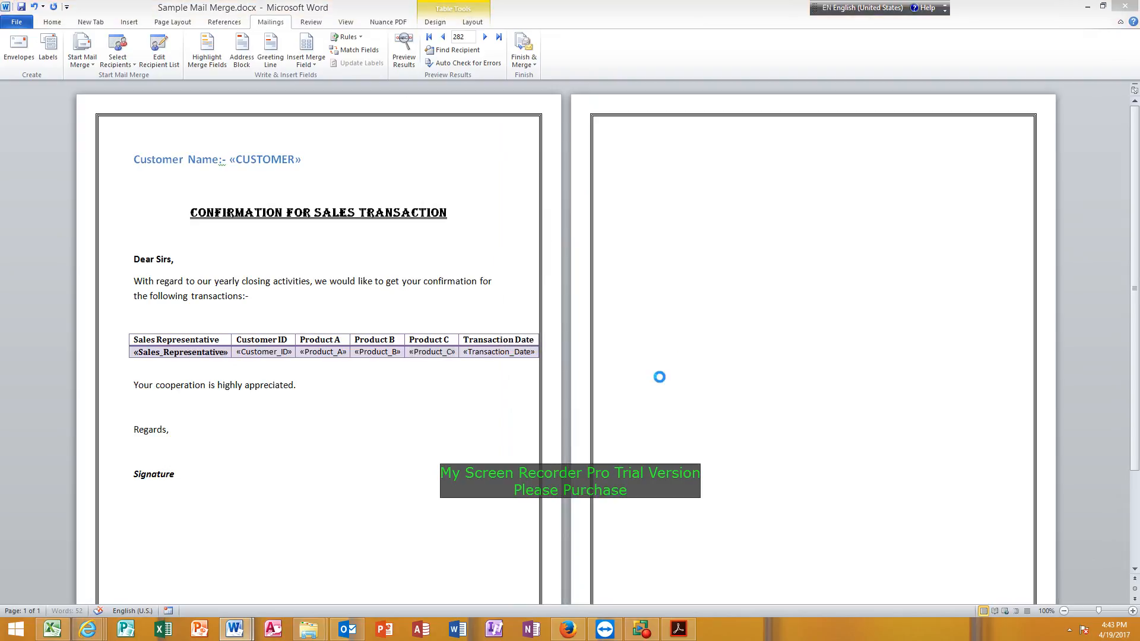
scroll(436, 396, "down", 15)
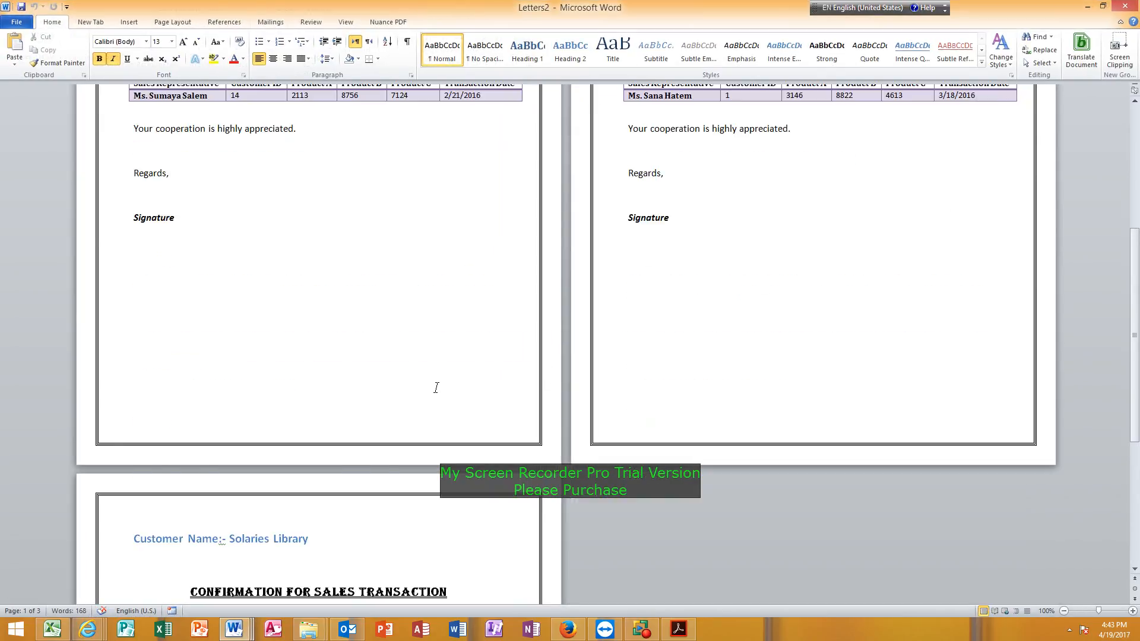
scroll(437, 389, "up", 15)
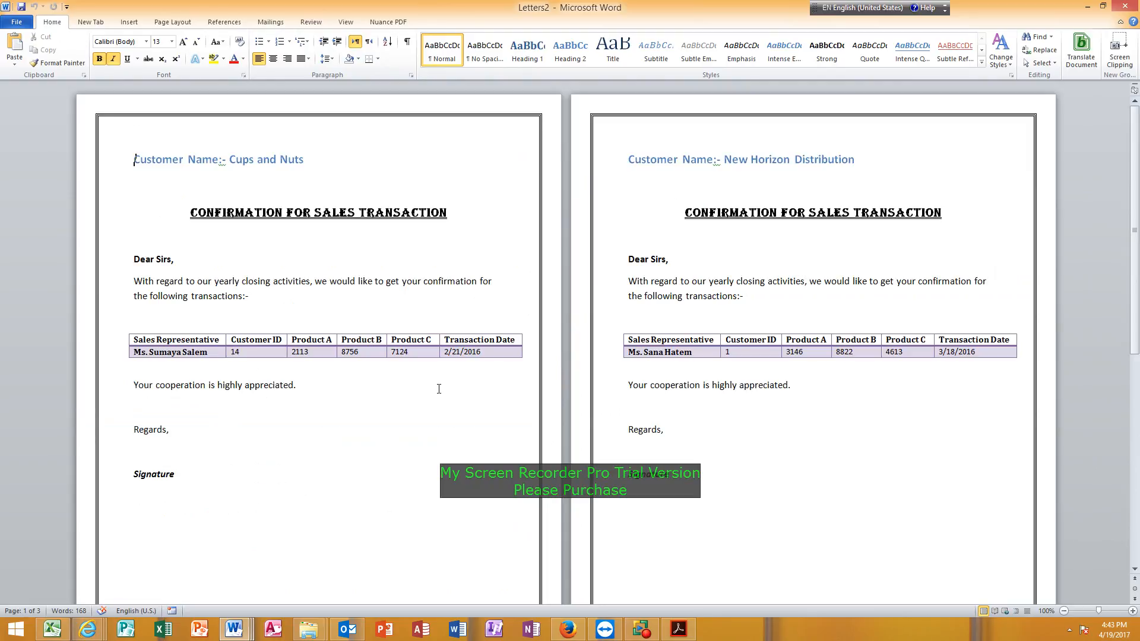
scroll(439, 389, "down", 15)
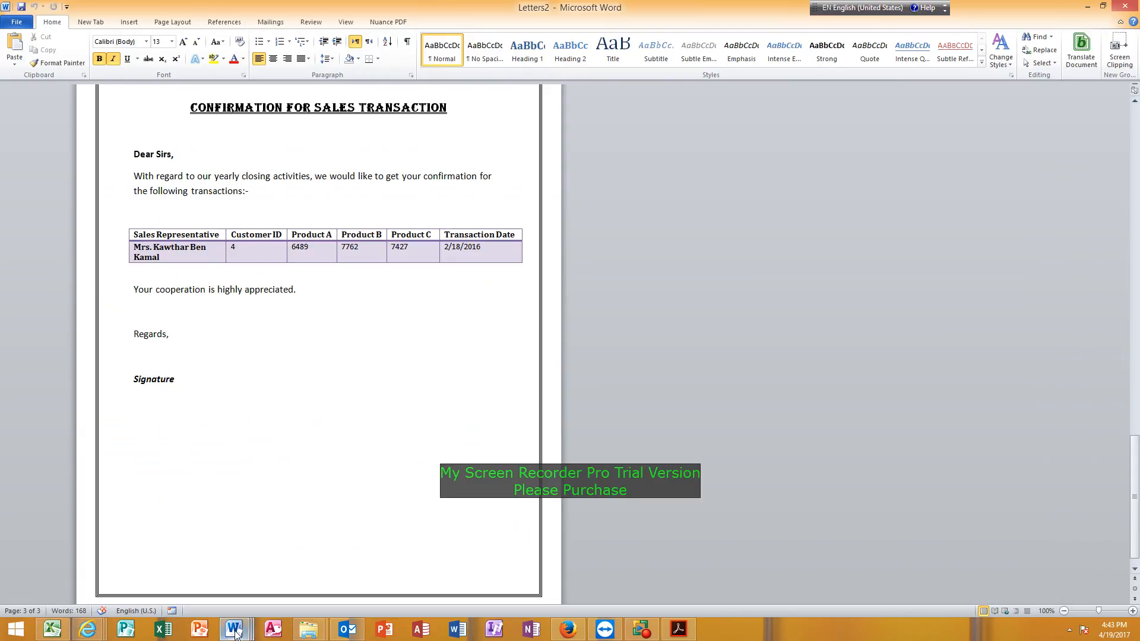
Return to Sample Mail Merge.docx, reopen the recipient list, include all recipients again and enlarge the dialog.
mouse_move(233, 629)
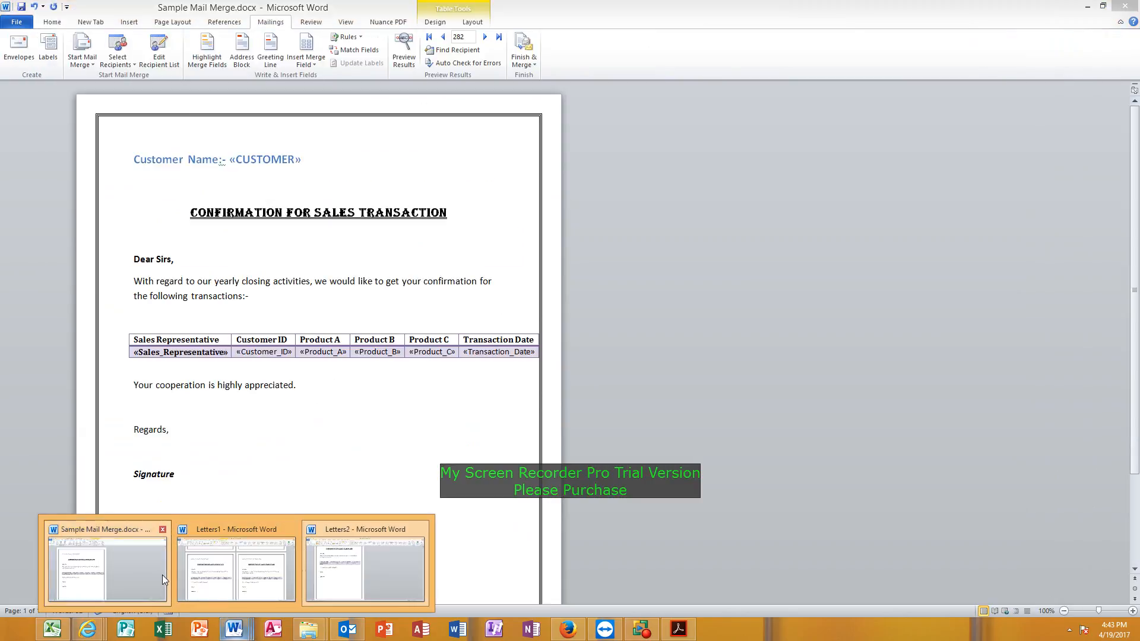
left_click(161, 575)
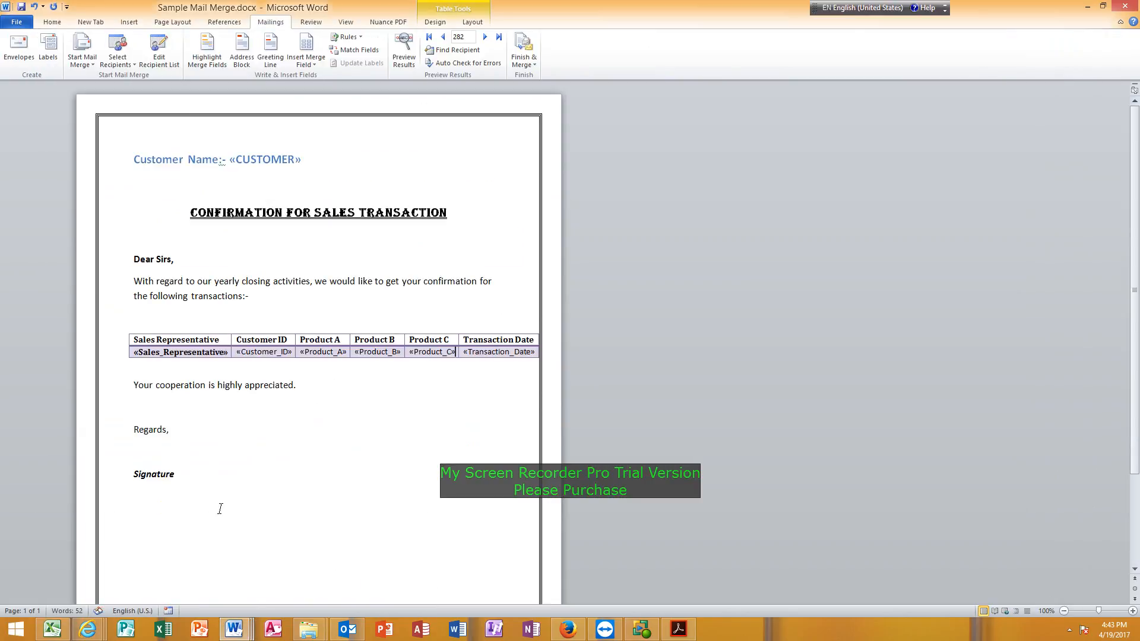
left_click(368, 352)
left_click(432, 352)
left_click(159, 53)
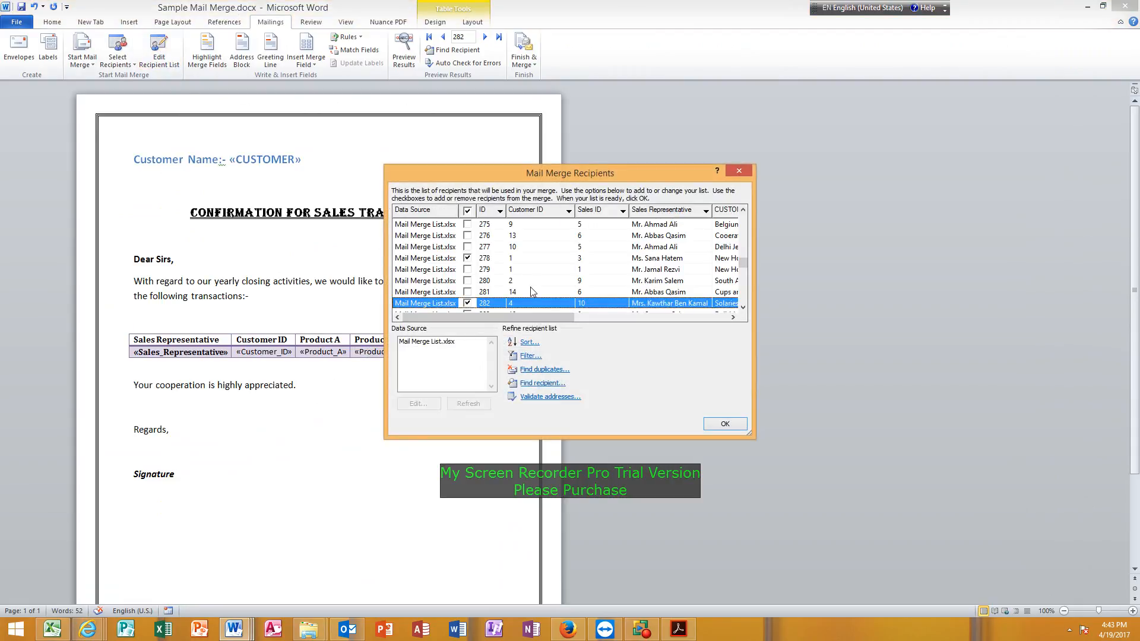
left_click(467, 210)
left_click_drag(752, 438, 870, 579)
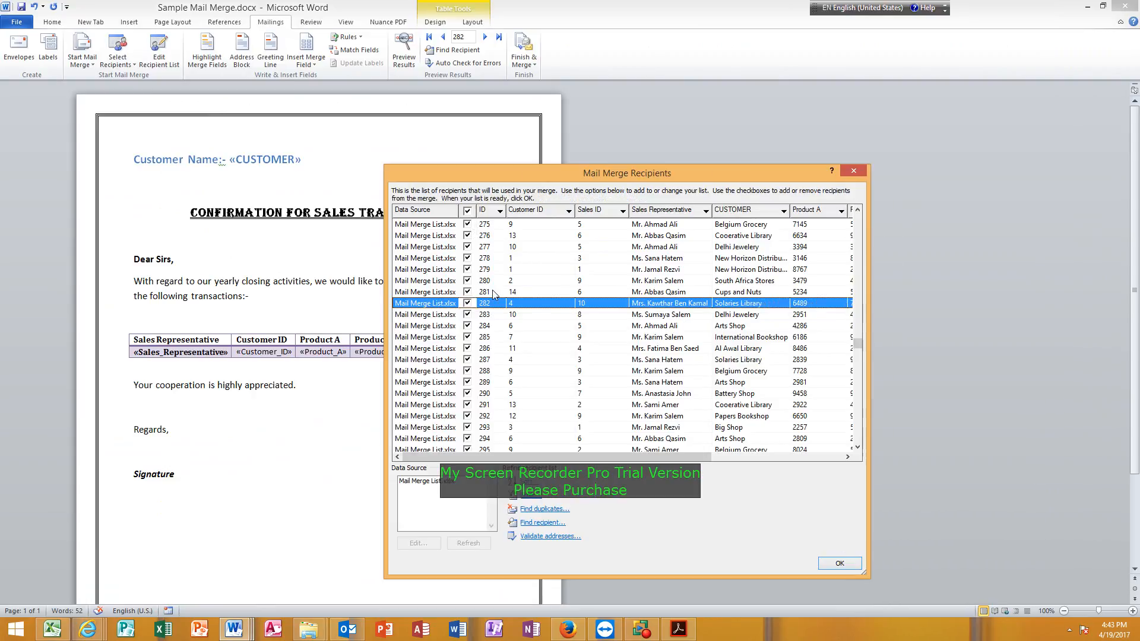
left_click_drag(579, 171, 684, 102)
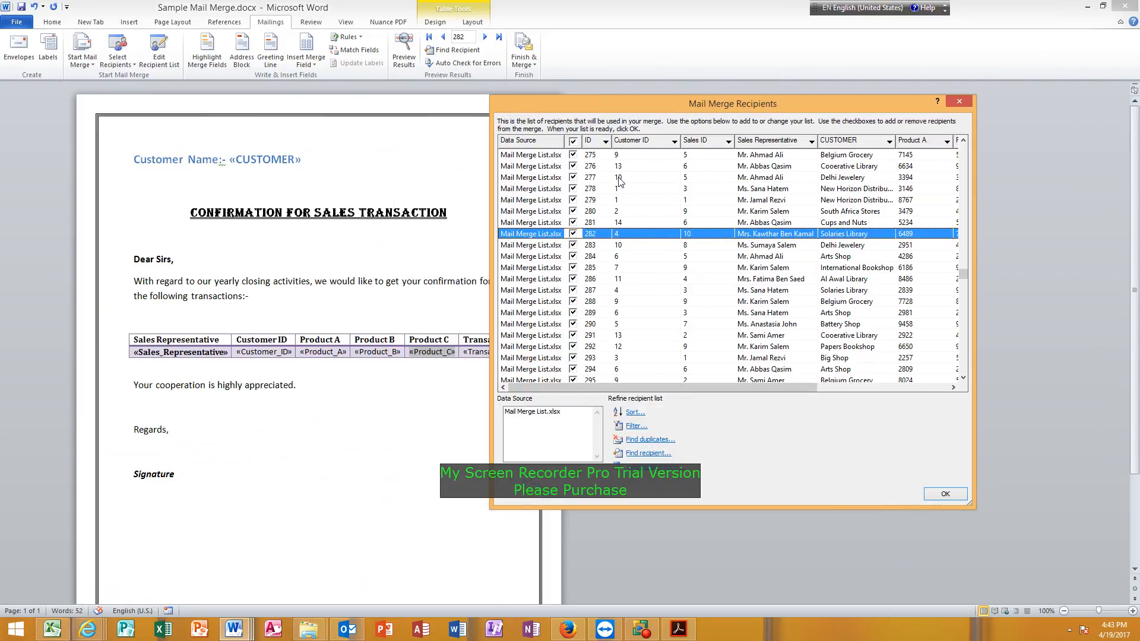
Filter the recipients to records whose Customer ID is equal to Delhi Jewelery's ID and accept the list.
left_click(634, 426)
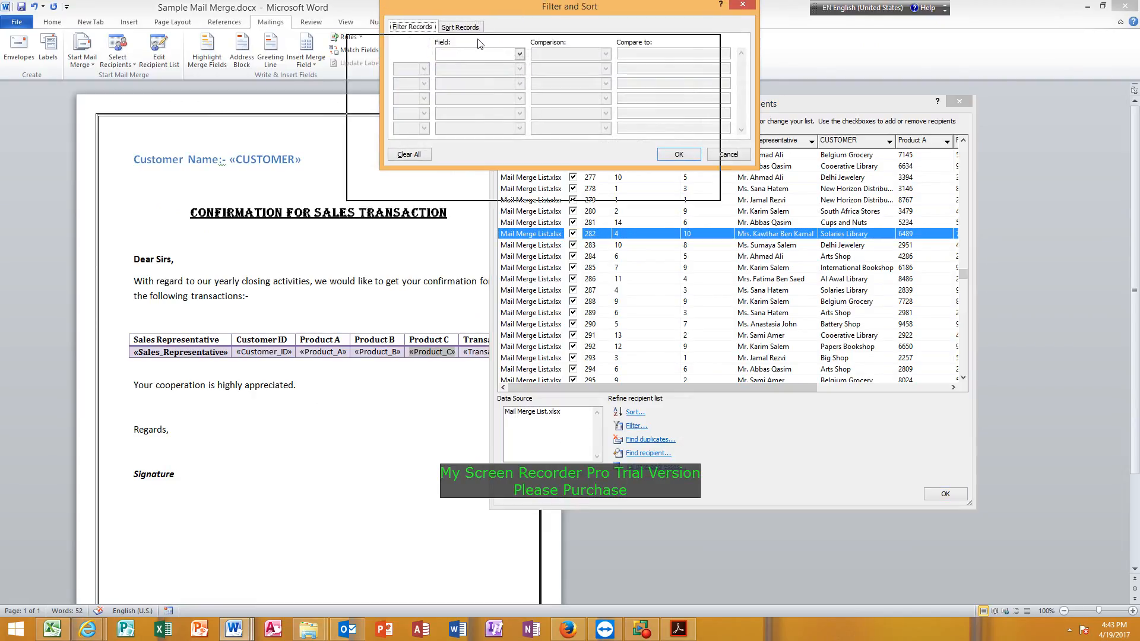
left_click_drag(513, 7, 396, 76)
left_click(403, 124)
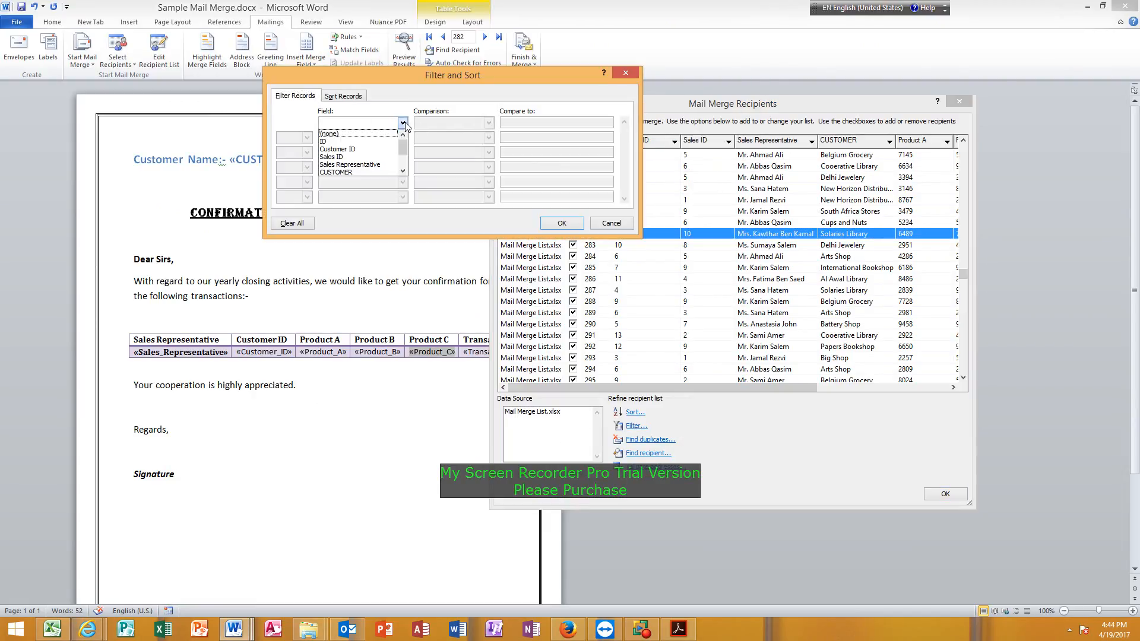
left_click(359, 149)
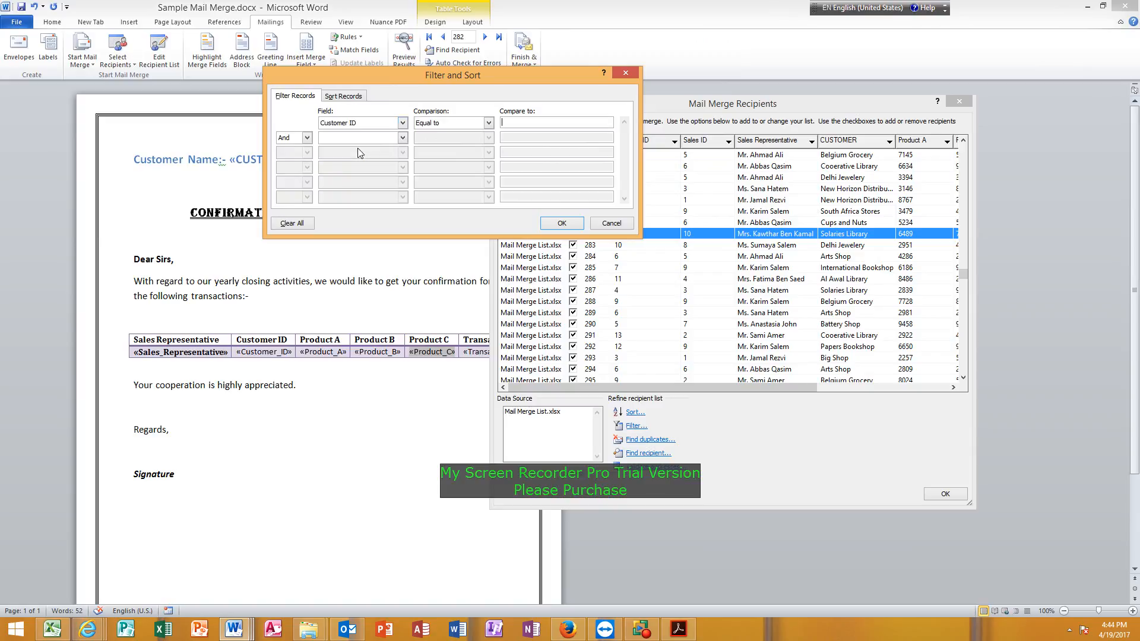
left_click(489, 124)
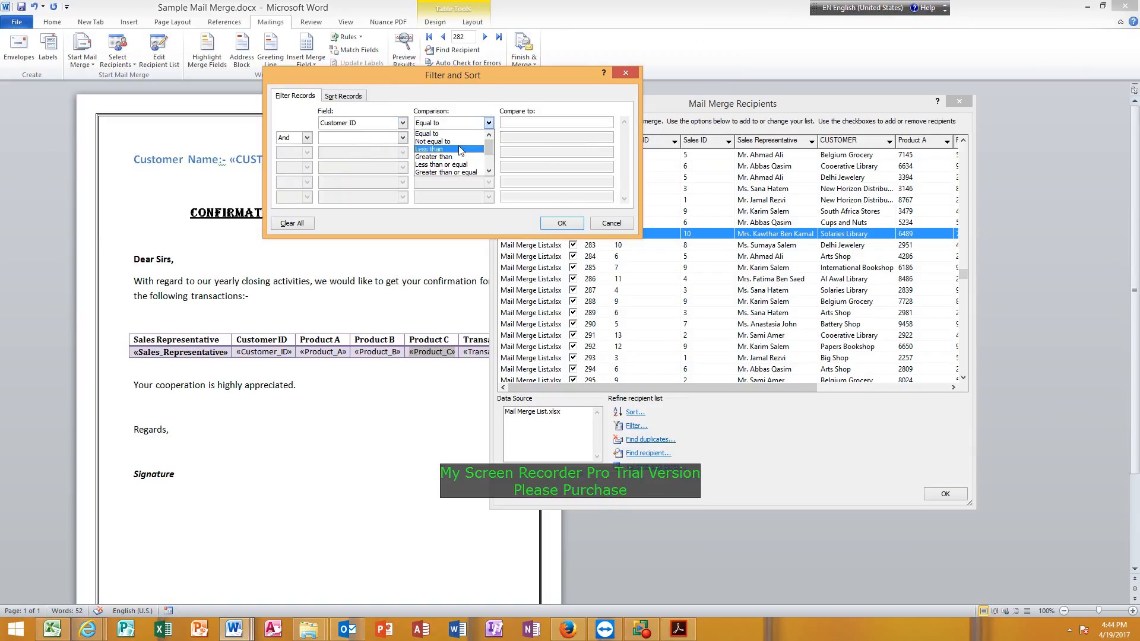
left_click(444, 134)
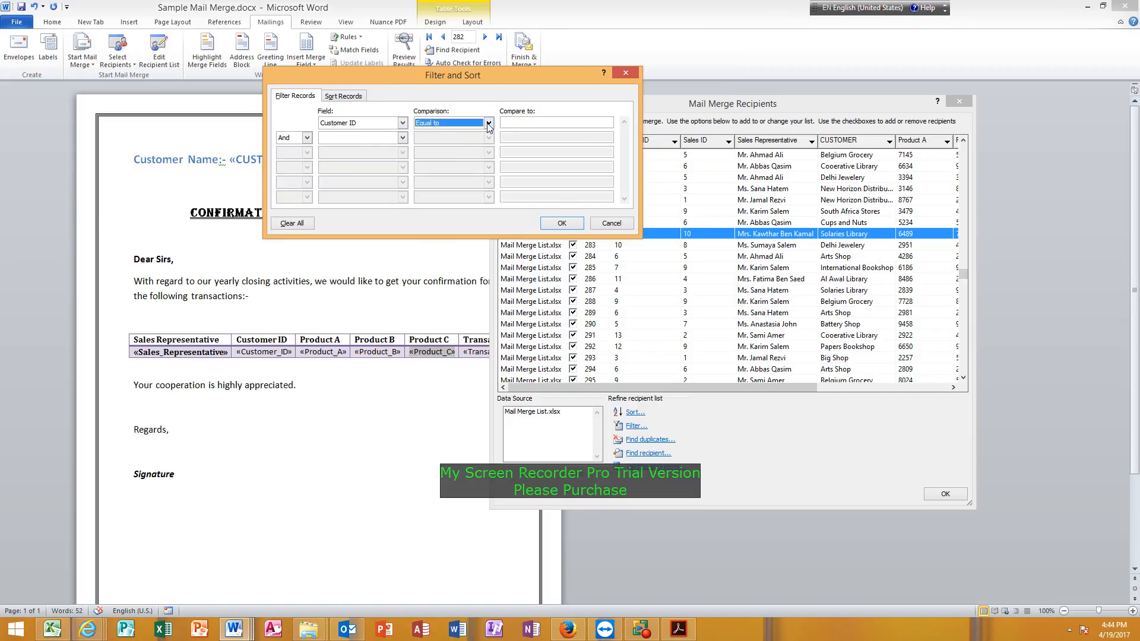
left_click(512, 123)
type("10")
left_click(561, 223)
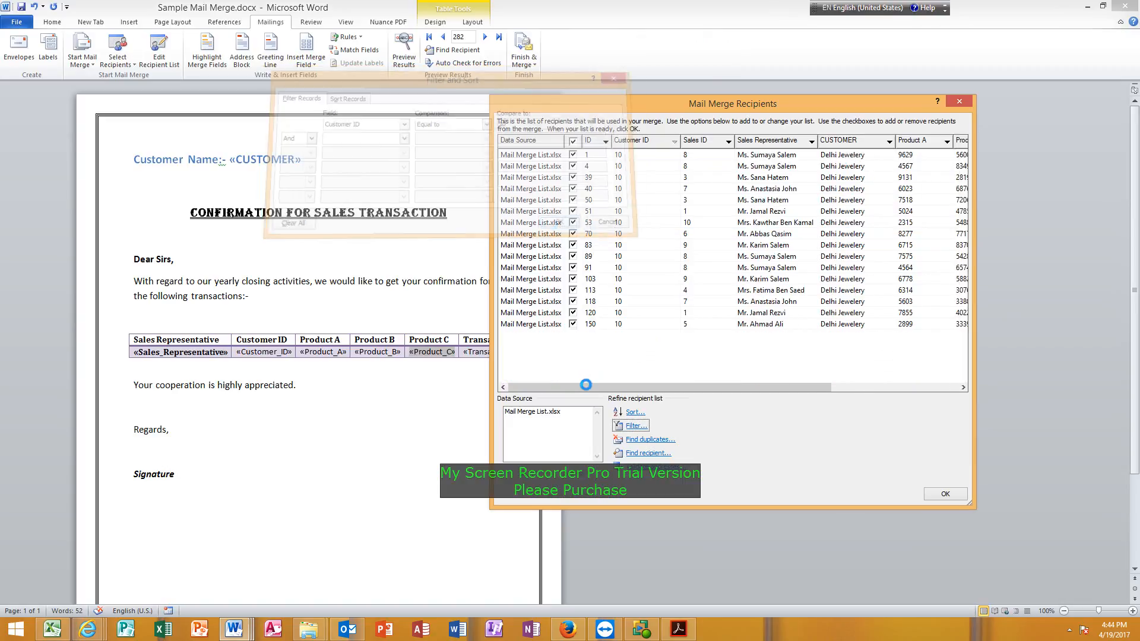
left_click(934, 495)
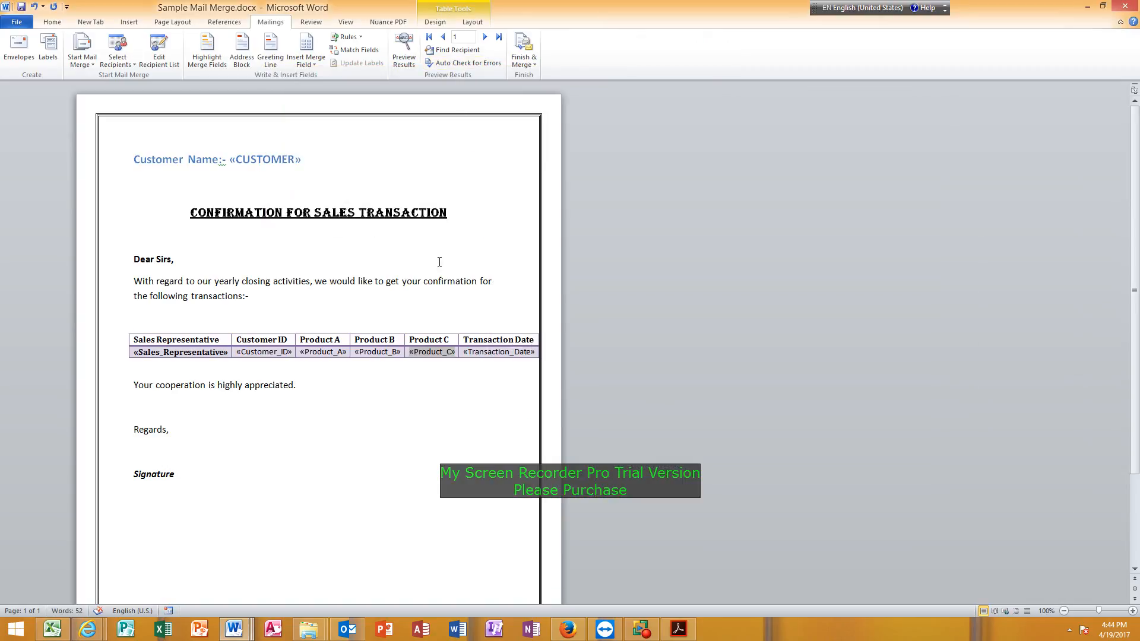
Merge all the filtered records into individual letters in a new document and look through the Delhi Jewelery letters.
left_click(517, 47)
left_click(566, 77)
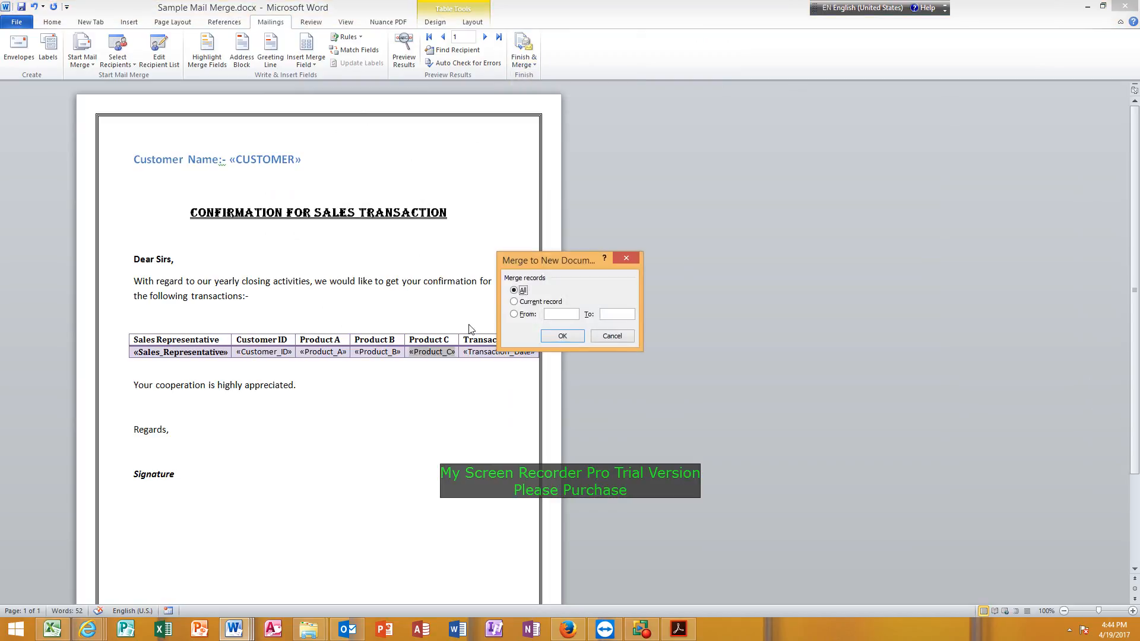
left_click(562, 336)
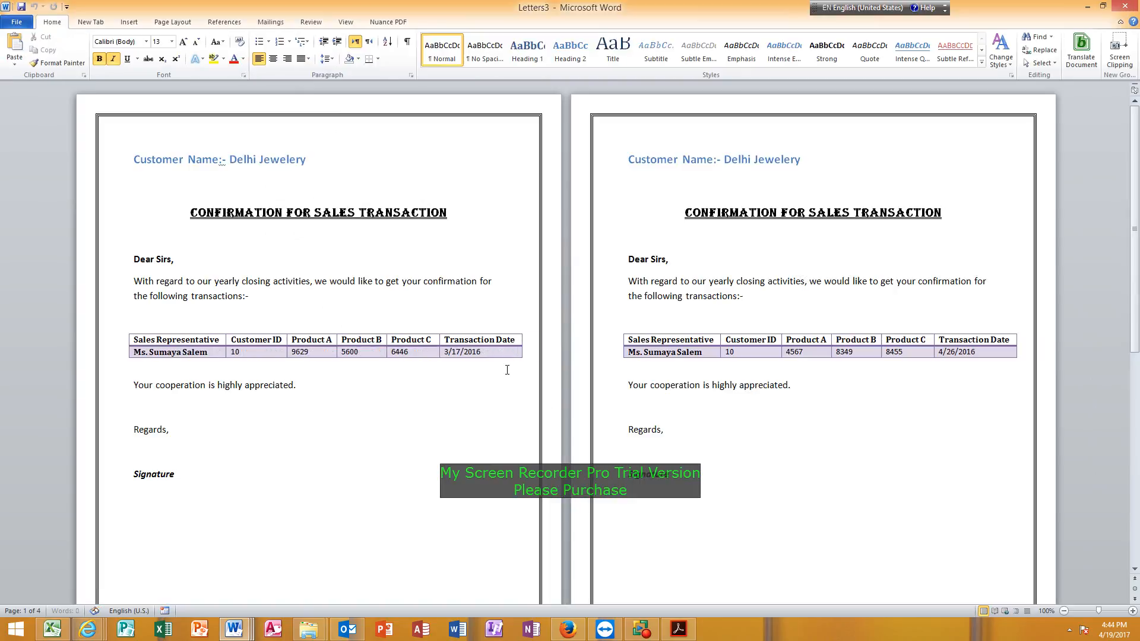
scroll(506, 369, "down", 12)
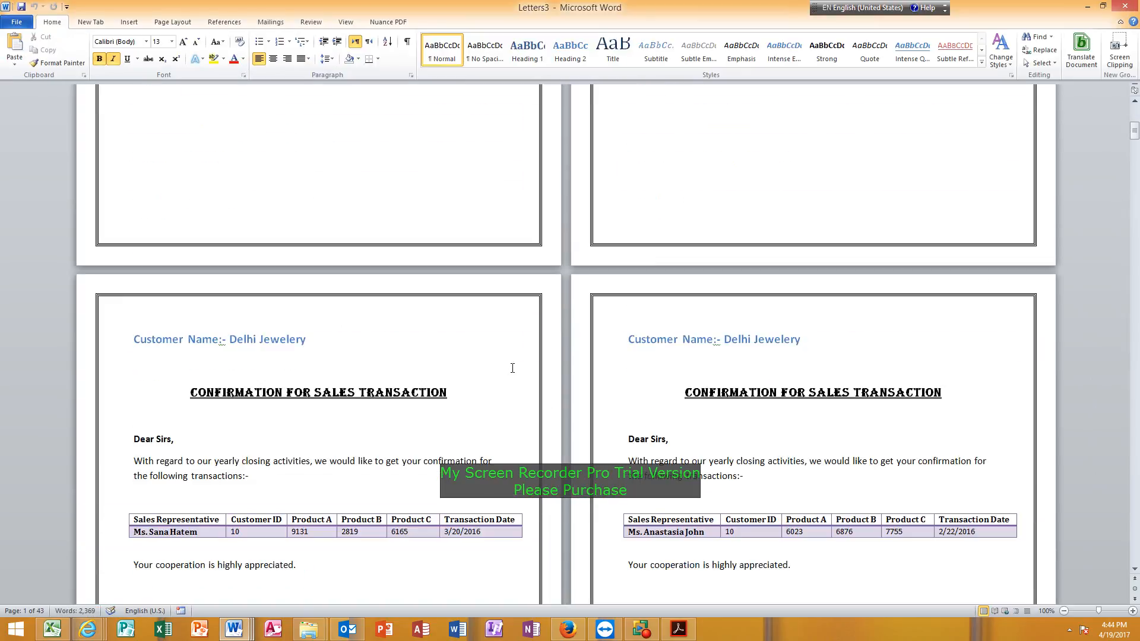
scroll(513, 367, "down", 10)
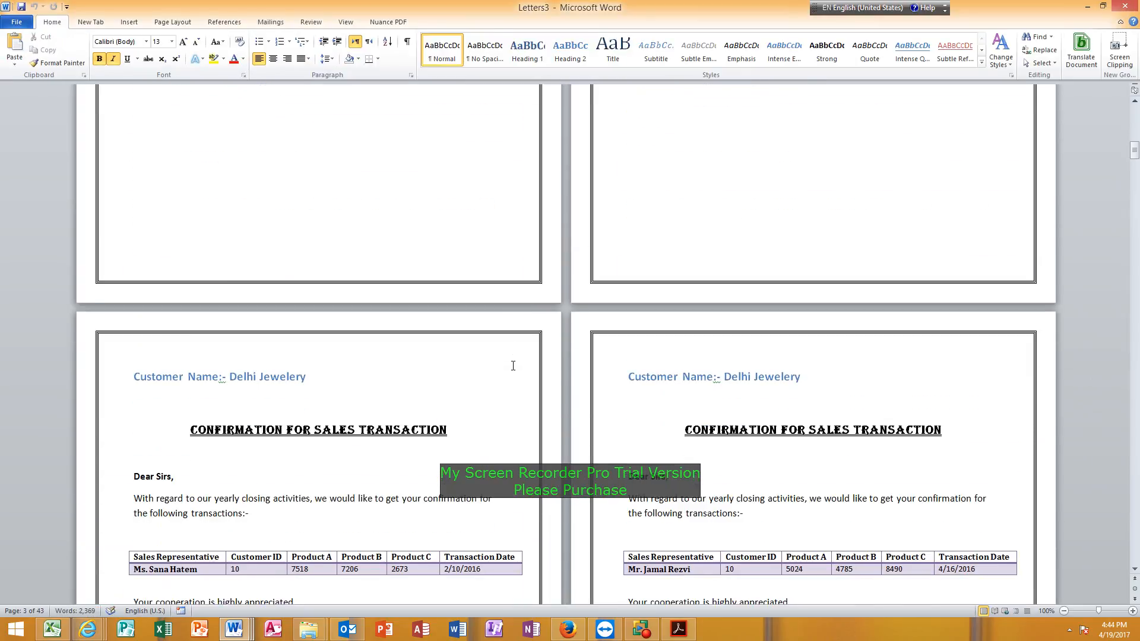
Look through the merged Delhi Jewelery letters and compare the sales representatives and transaction details in their tables.
scroll(513, 366, "down", 10)
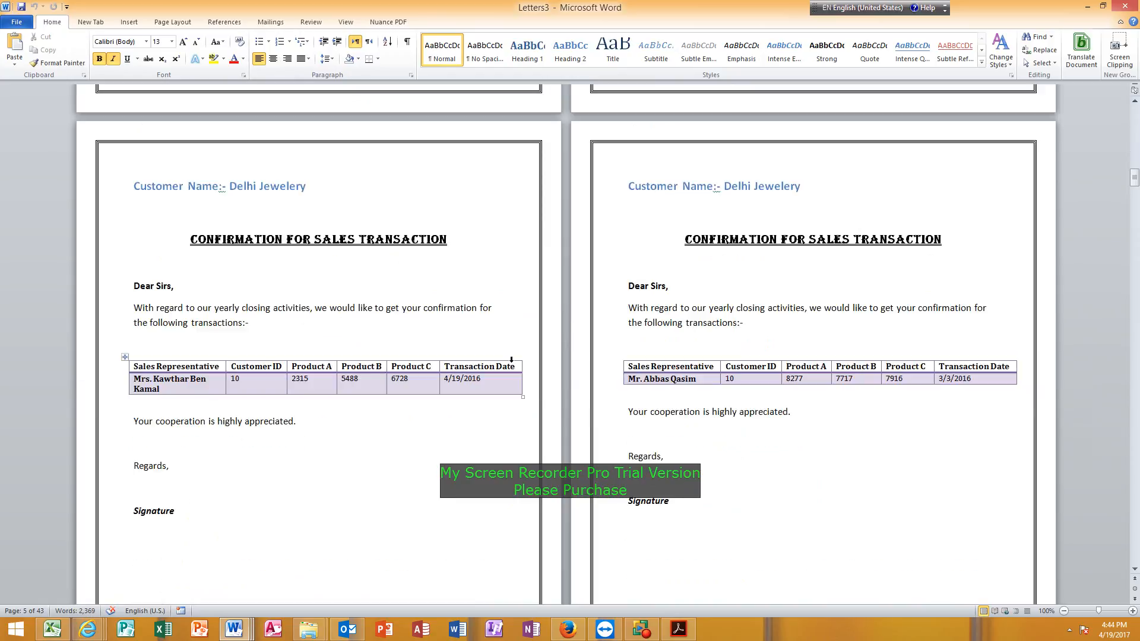
scroll(511, 360, "down", 10)
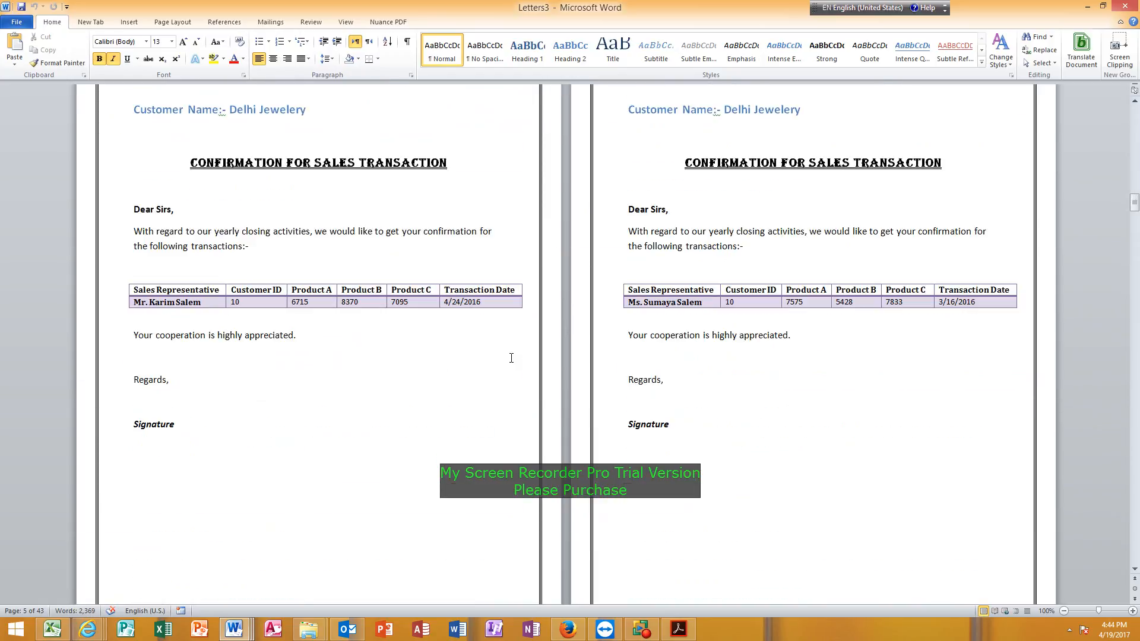
left_click(254, 302)
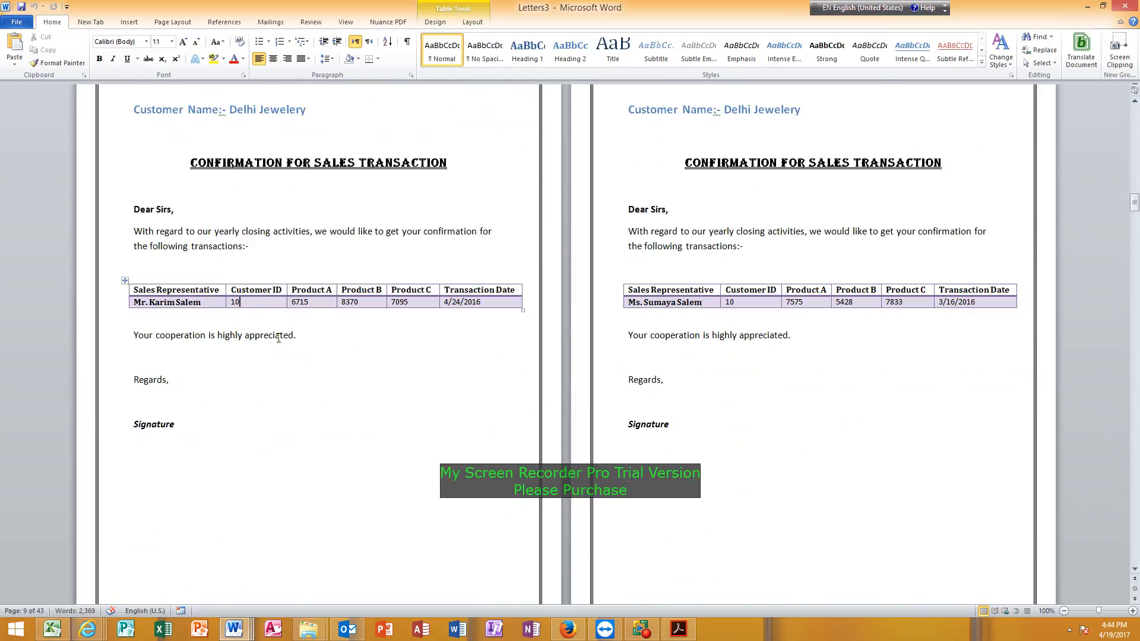
left_click(199, 302)
scroll(522, 362, "down", 6)
scroll(375, 491, "down", 3)
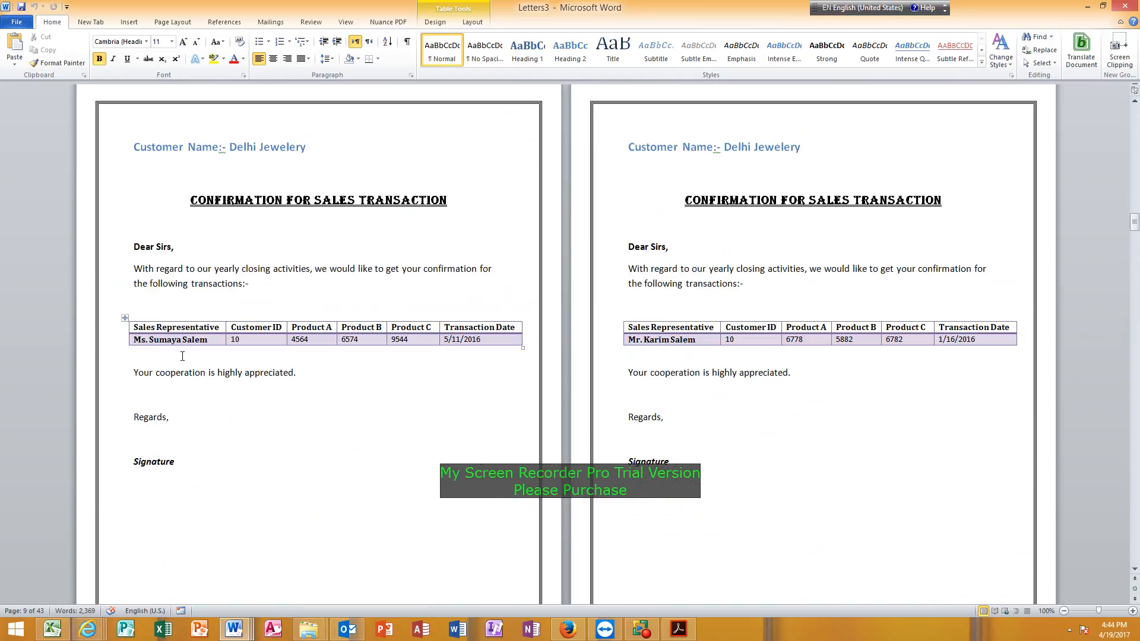
left_click(651, 339)
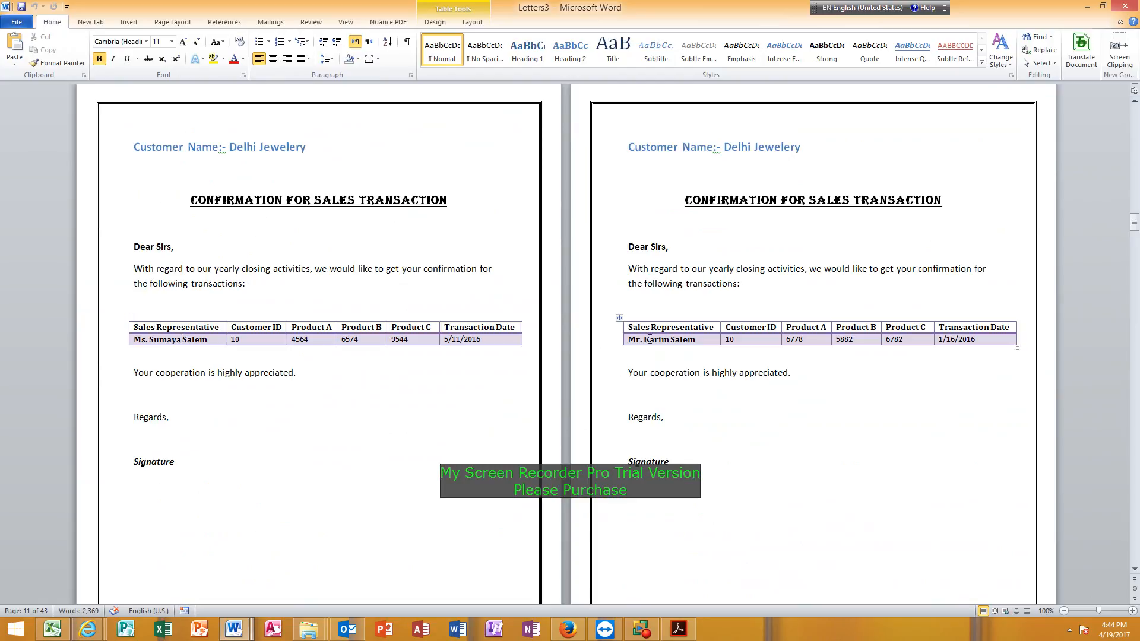
scroll(453, 420, "down", 3)
scroll(453, 420, "down", 3)
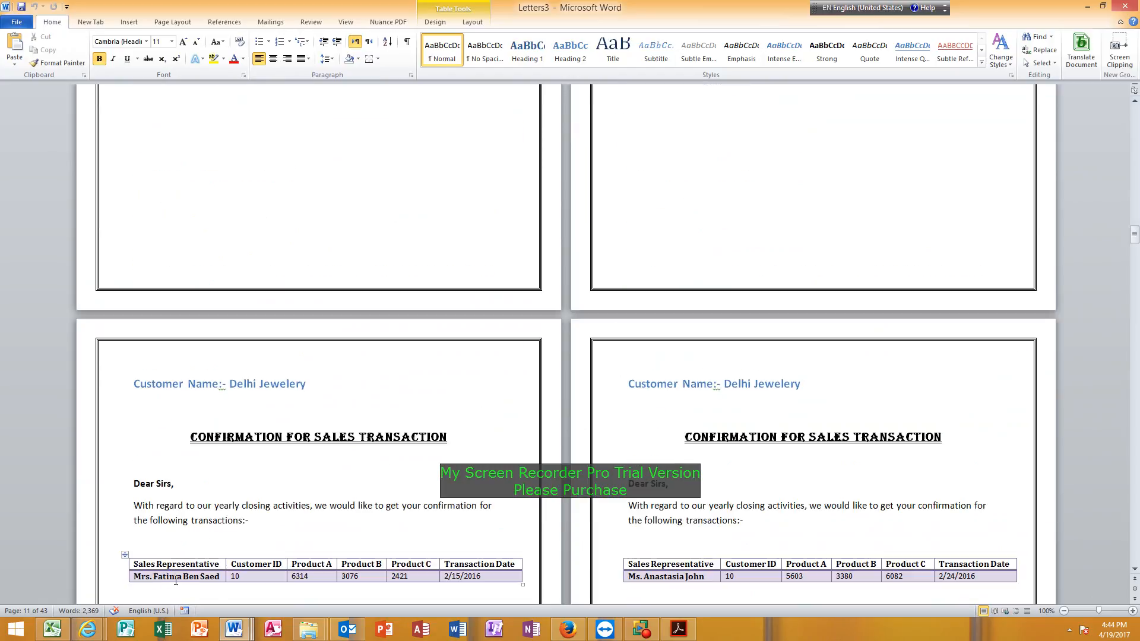
scroll(297, 443, "down", 3)
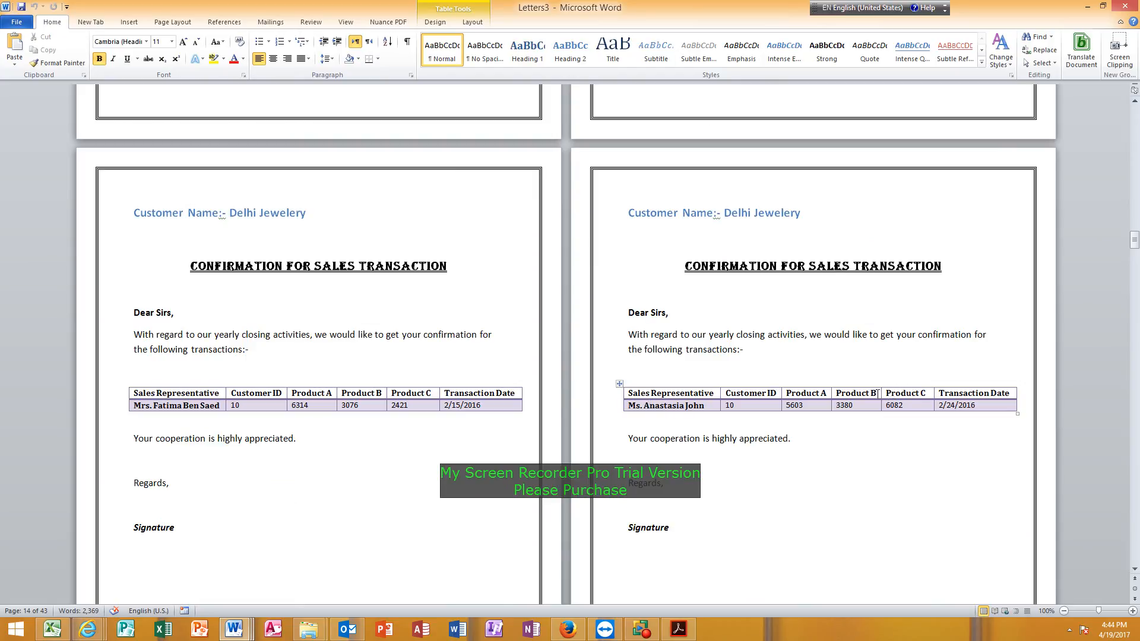
left_click(751, 405)
Return to Sample Mail Merge.docx, reopen the mail merge recipient list and open its filter settings.
mouse_move(234, 631)
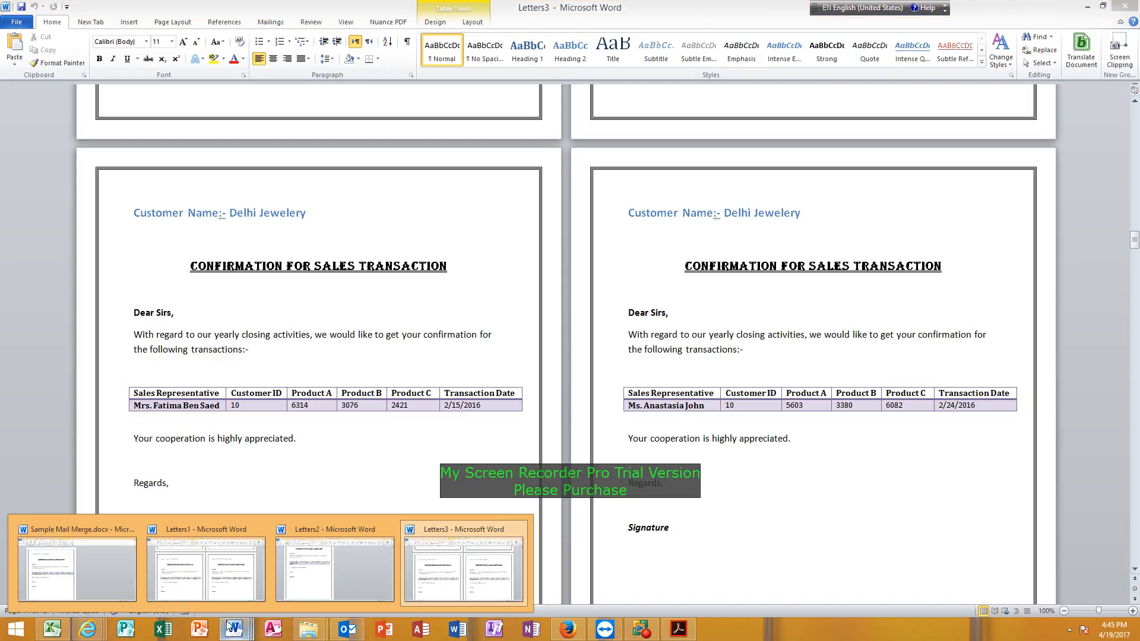
mouse_move(126, 571)
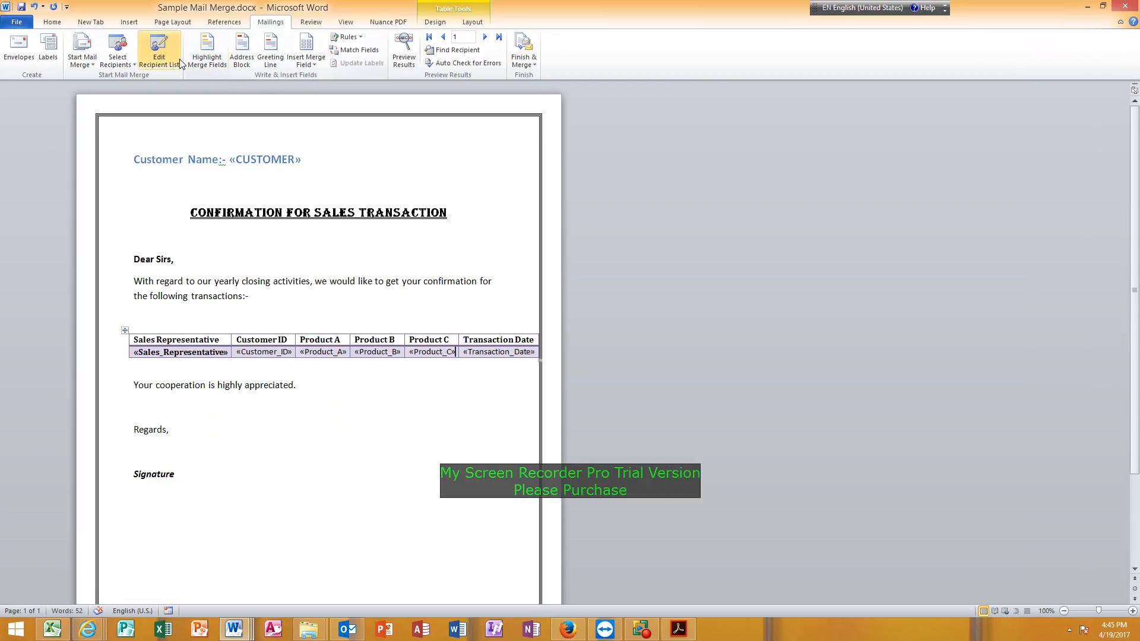
left_click(158, 54)
left_click_drag(596, 169, 736, 126)
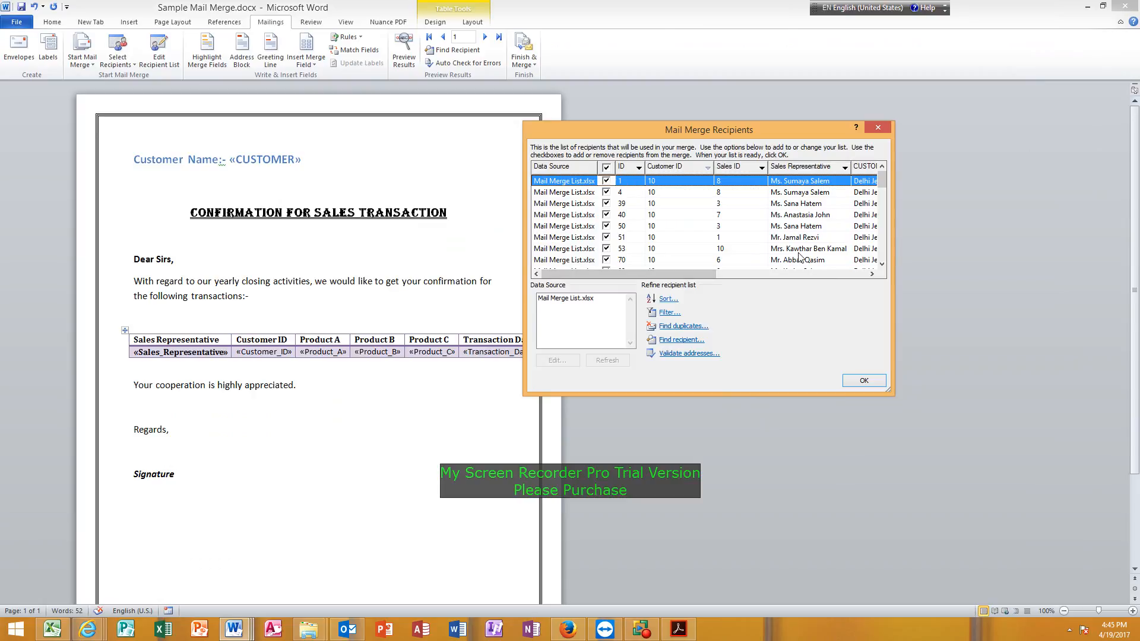
left_click(808, 215)
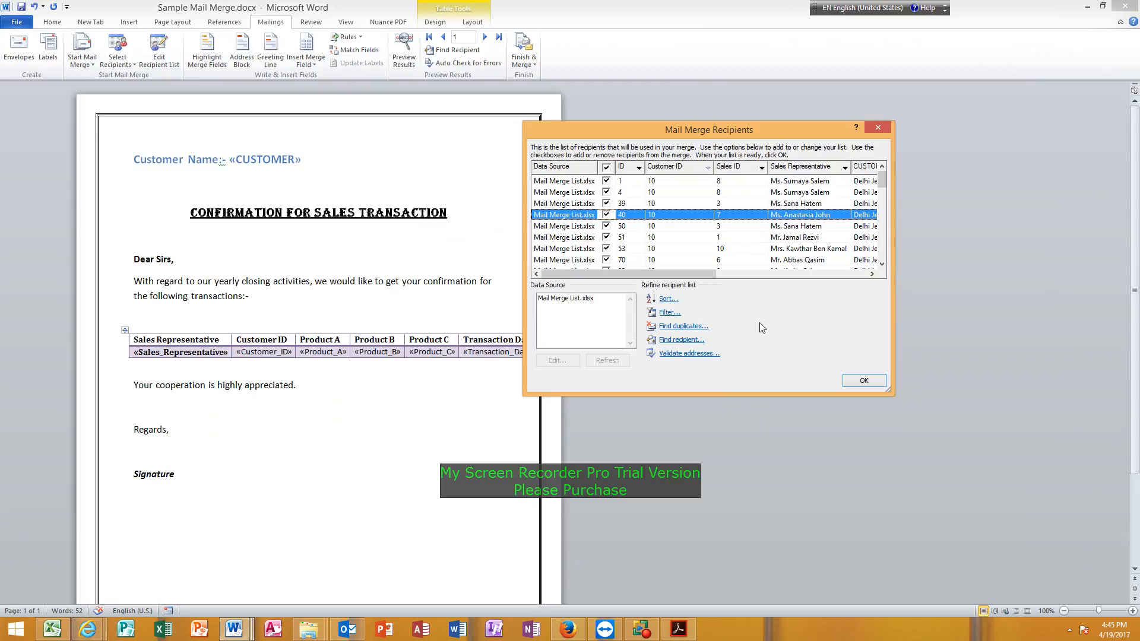
left_click(668, 314)
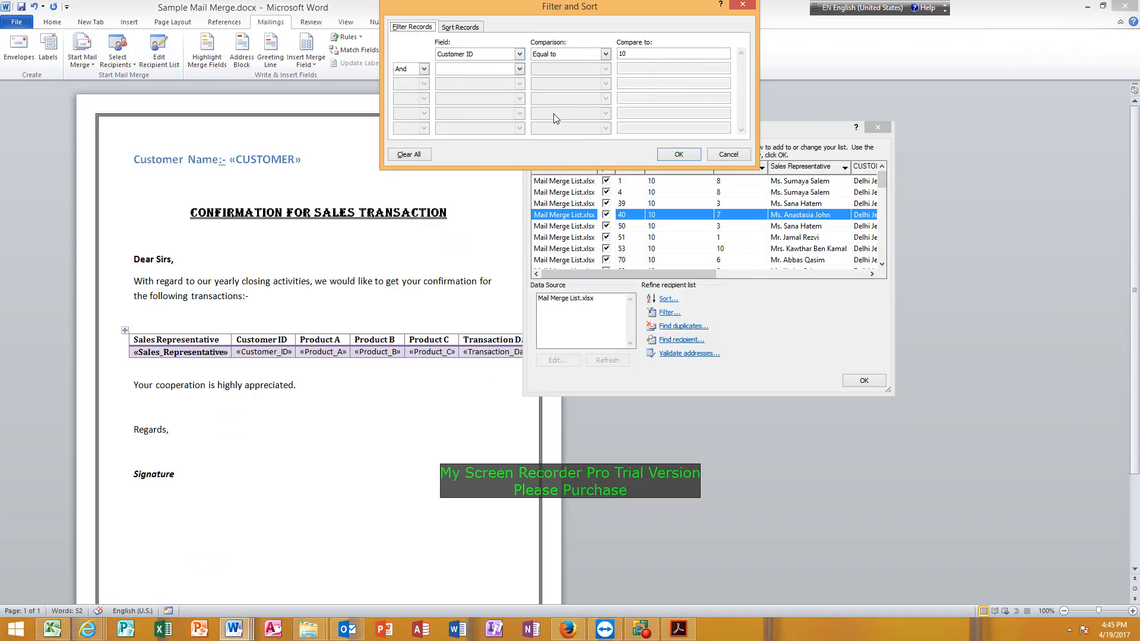
Add an And condition filtering the recipients to Sales ID equal to 7, and accept the list.
left_click(519, 69)
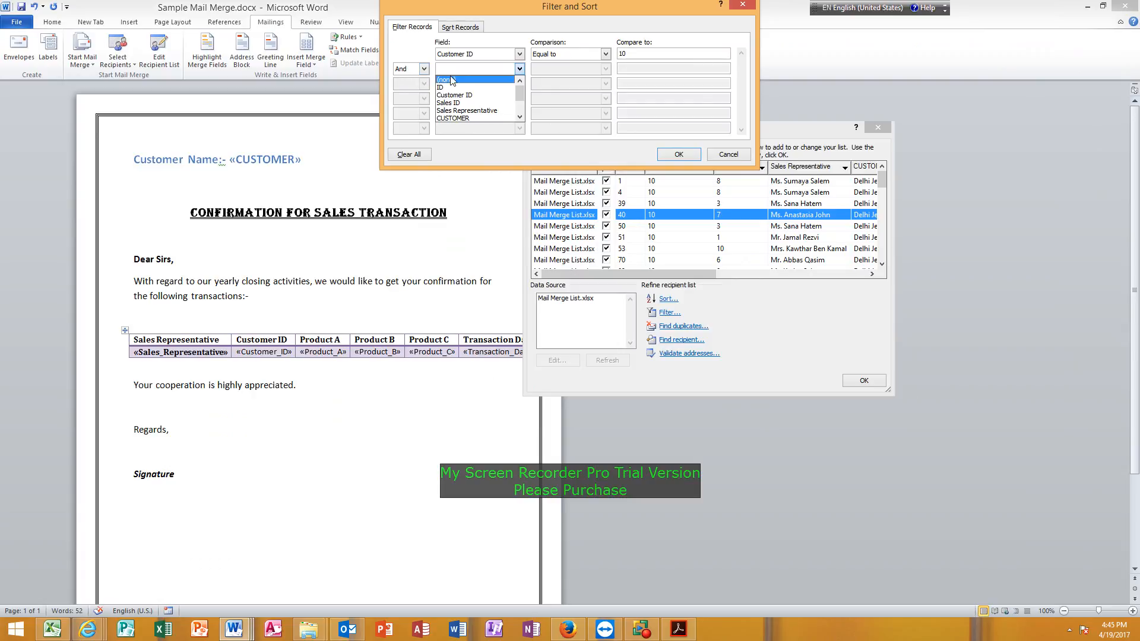
left_click(481, 111)
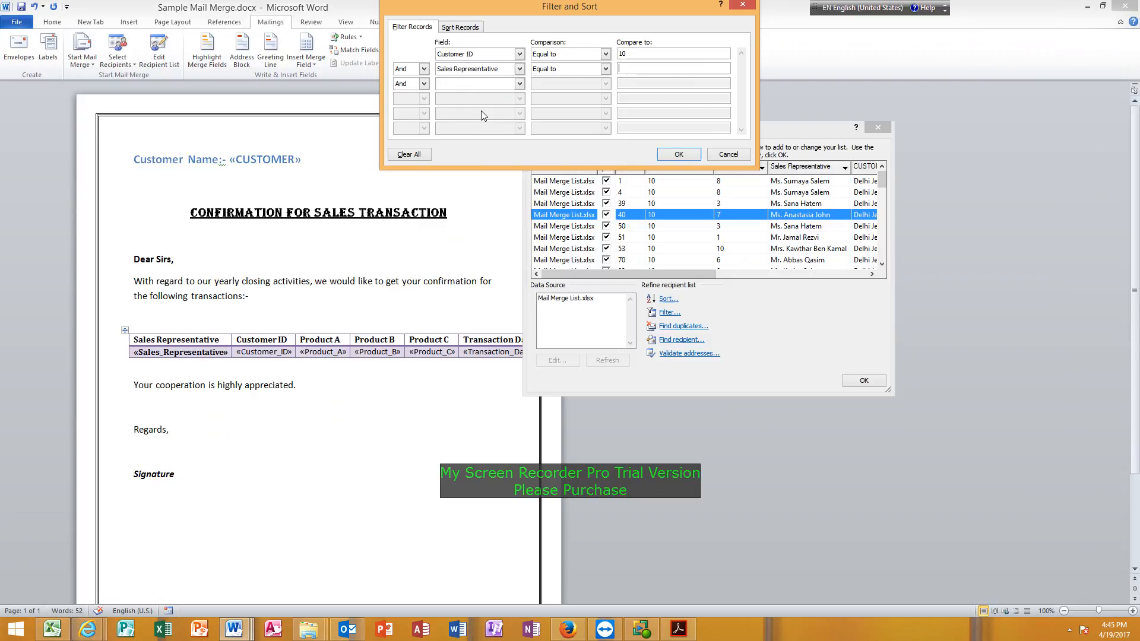
left_click(473, 69)
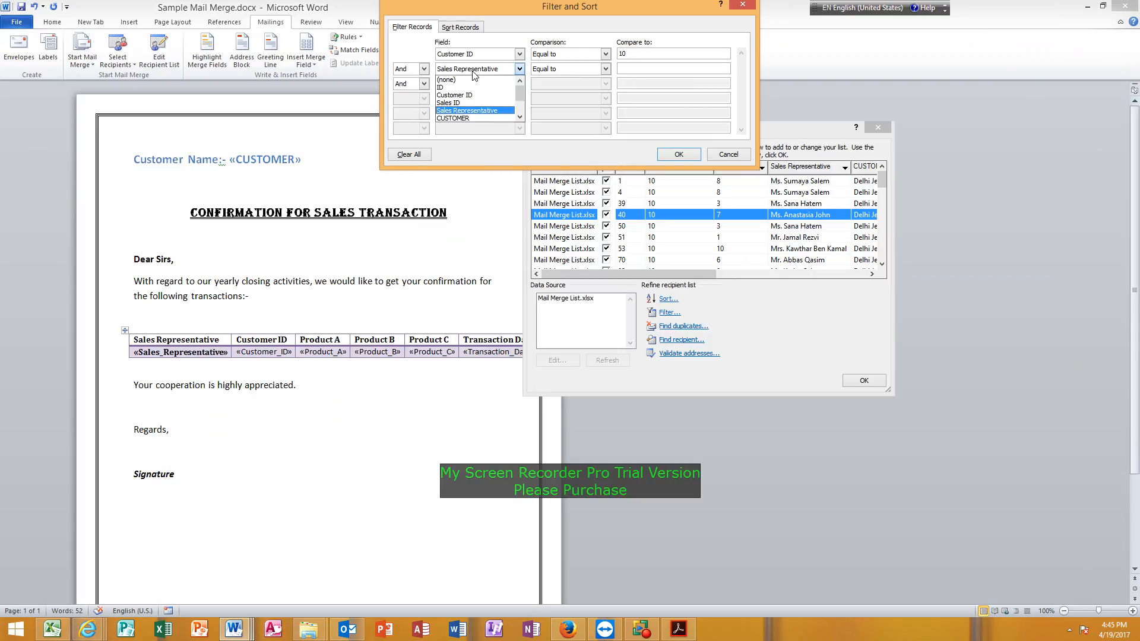
left_click(481, 103)
left_click(626, 68)
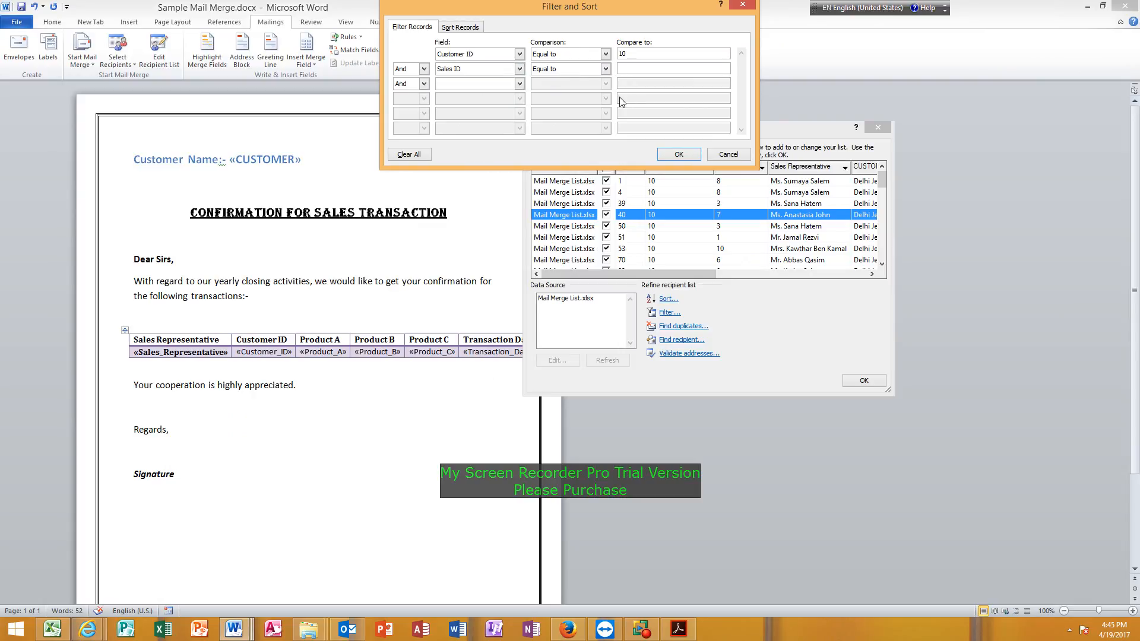
type("7")
left_click(678, 155)
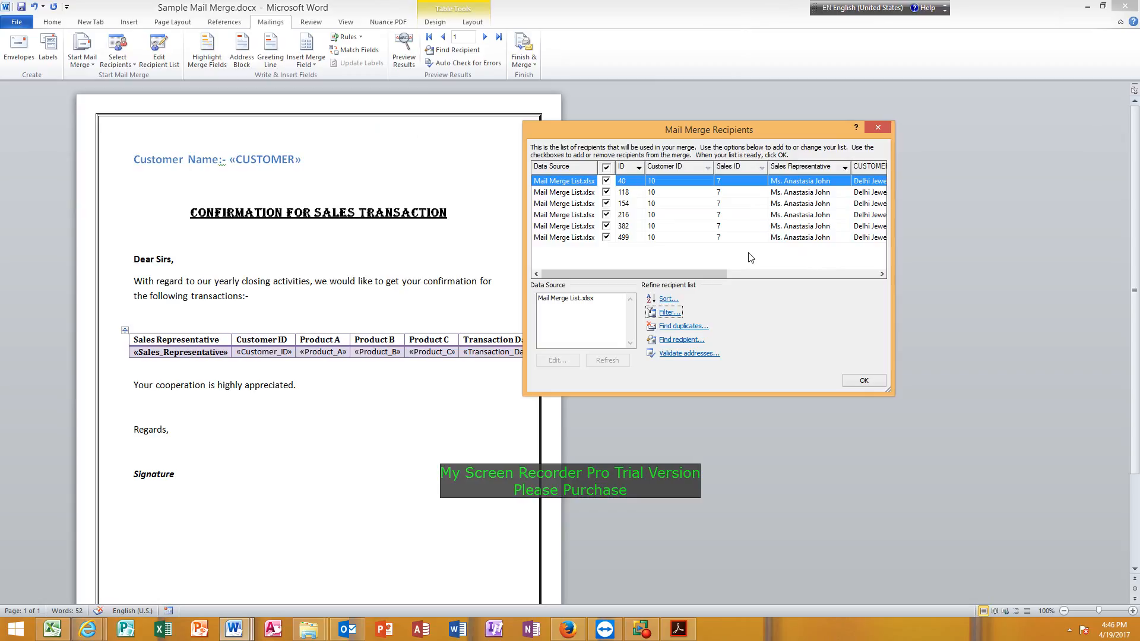
left_click(866, 381)
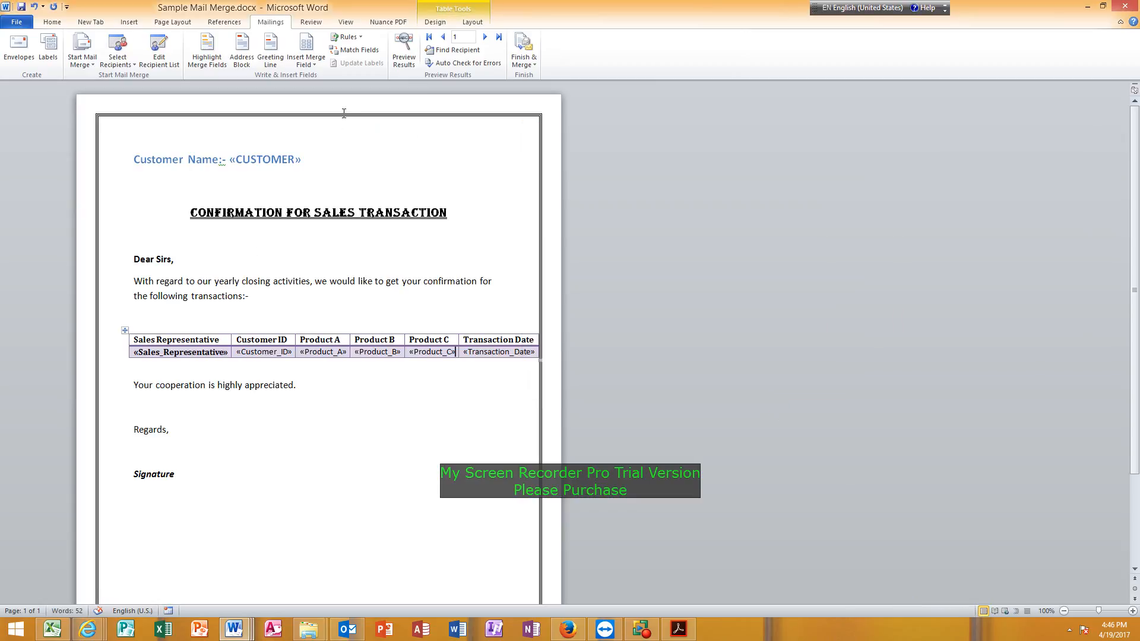
left_click(526, 41)
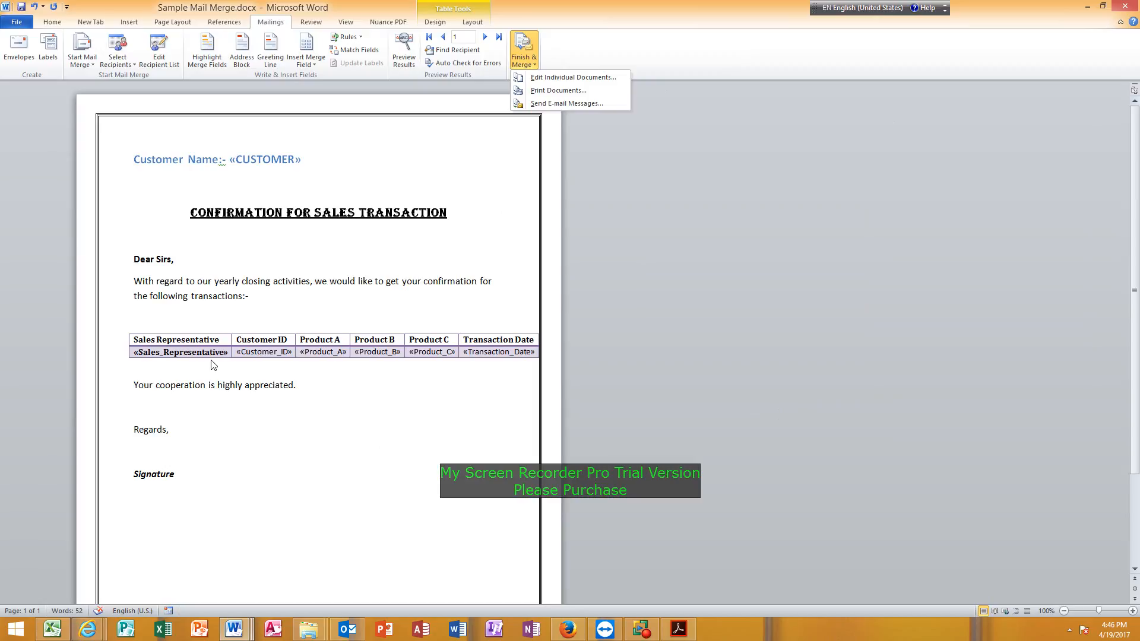
left_click(239, 312)
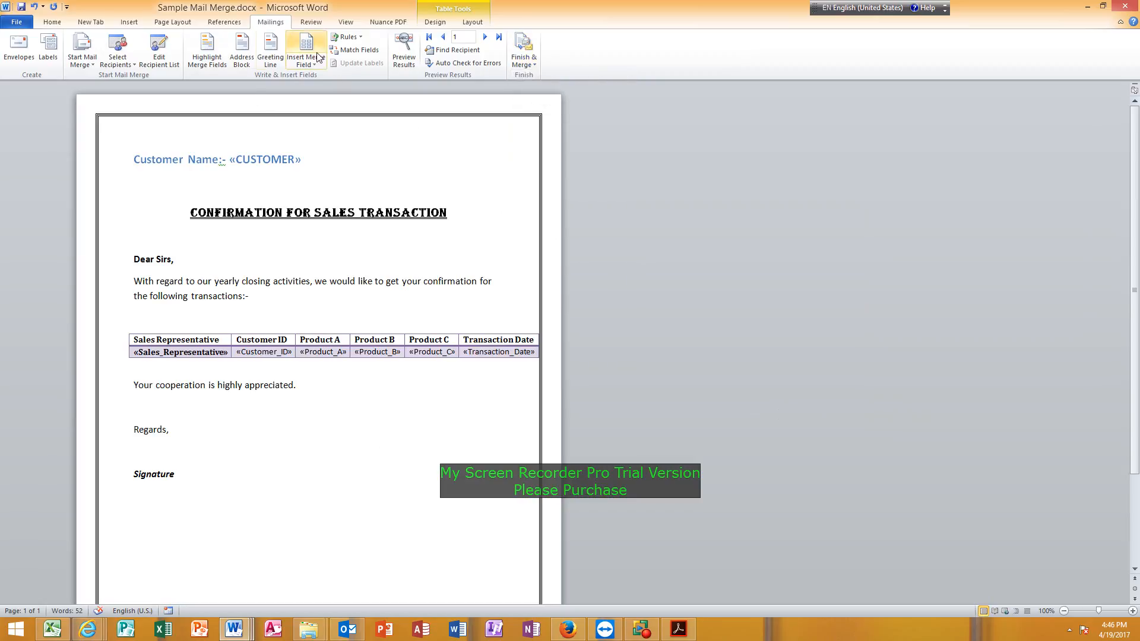
Reopen the recipient list's filter settings and clear all filter conditions.
left_click(159, 55)
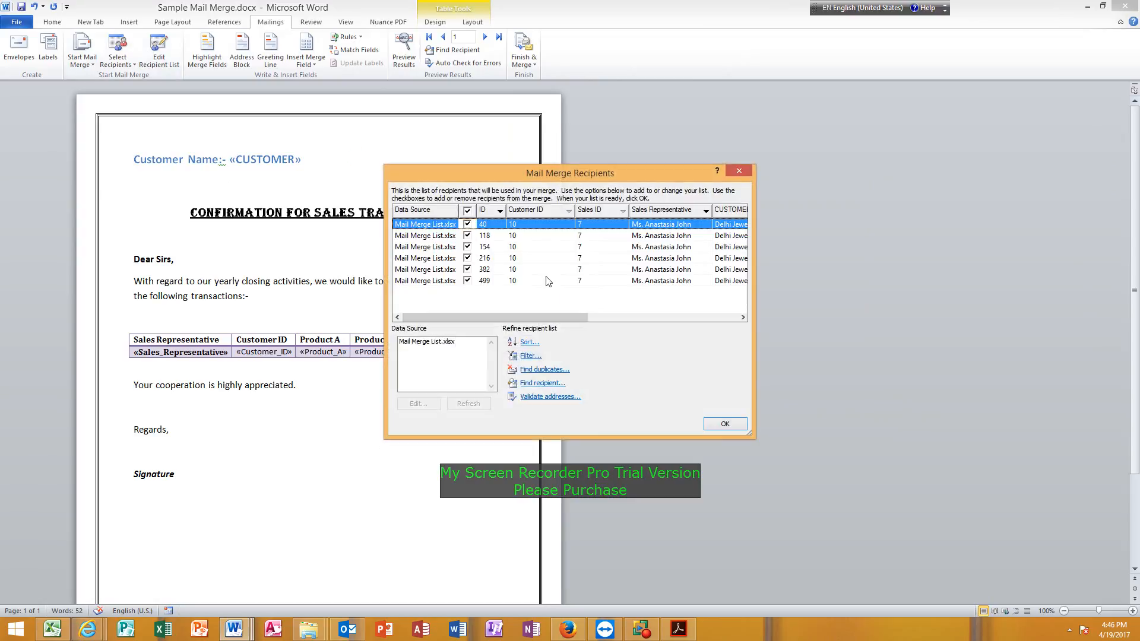
left_click(529, 356)
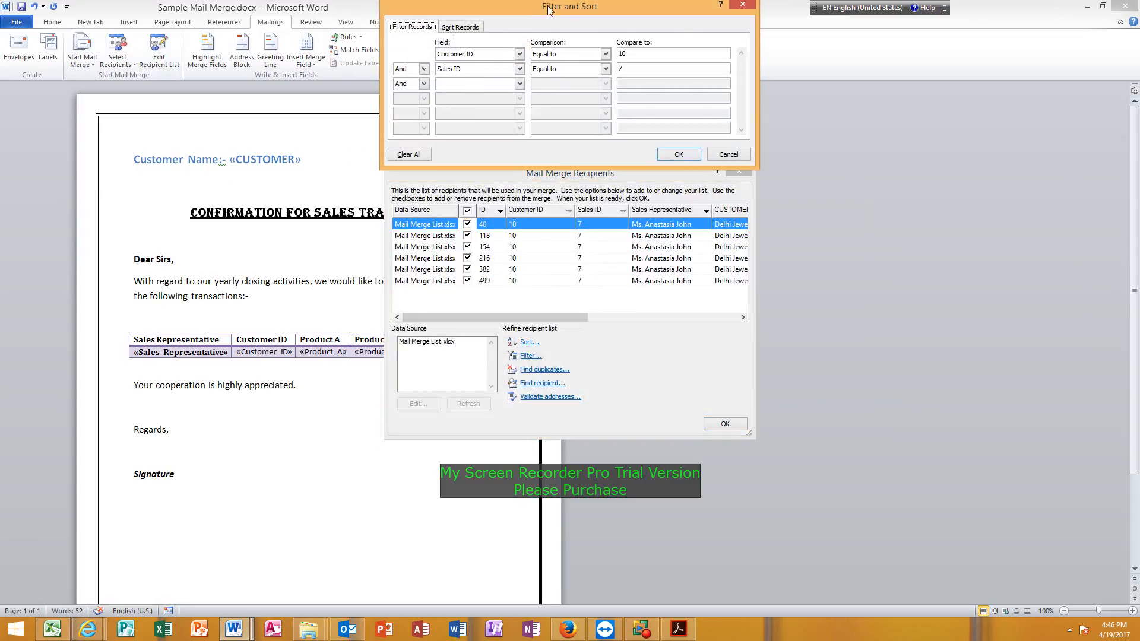
left_click(407, 155)
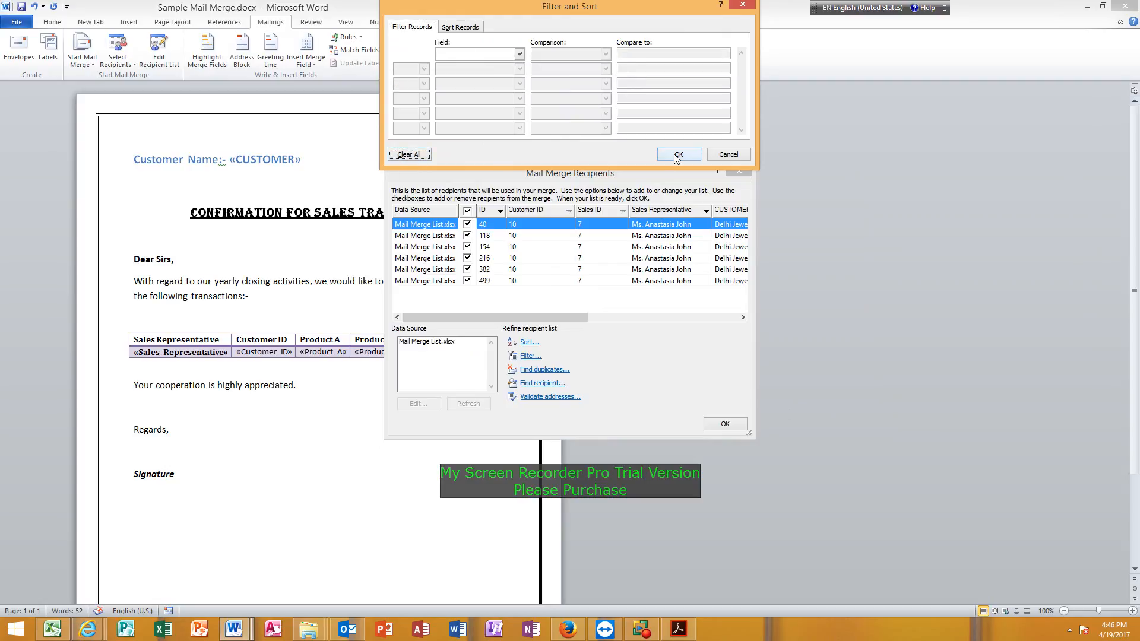
Filter the recipients to records whose Product A is greater than or equal to 3000.
left_click(519, 54)
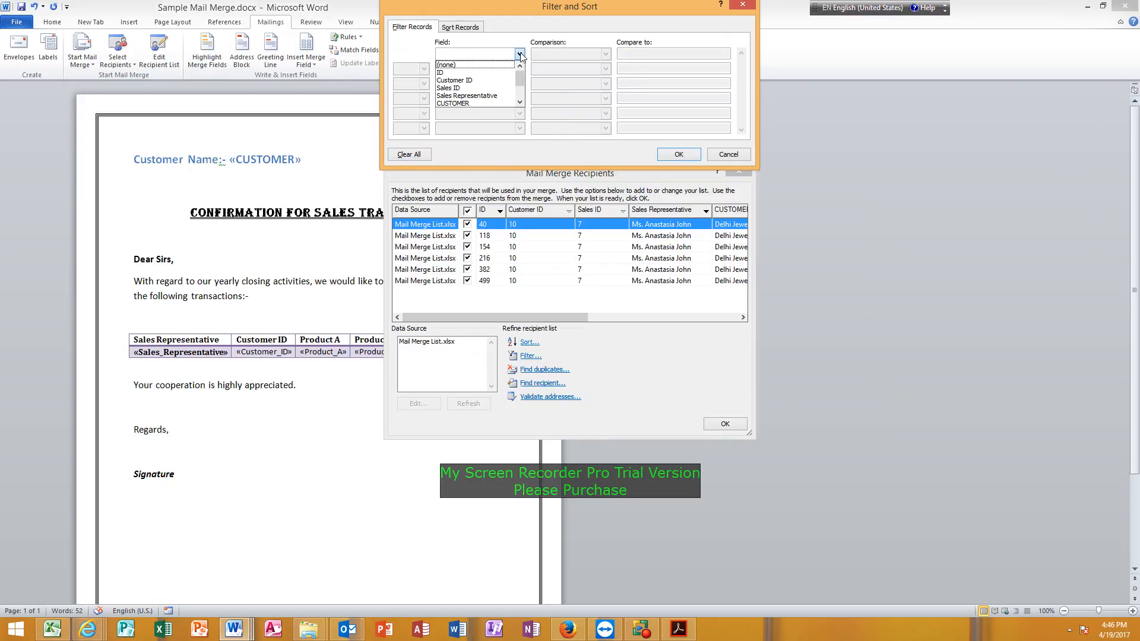
scroll(520, 55, "down", 1)
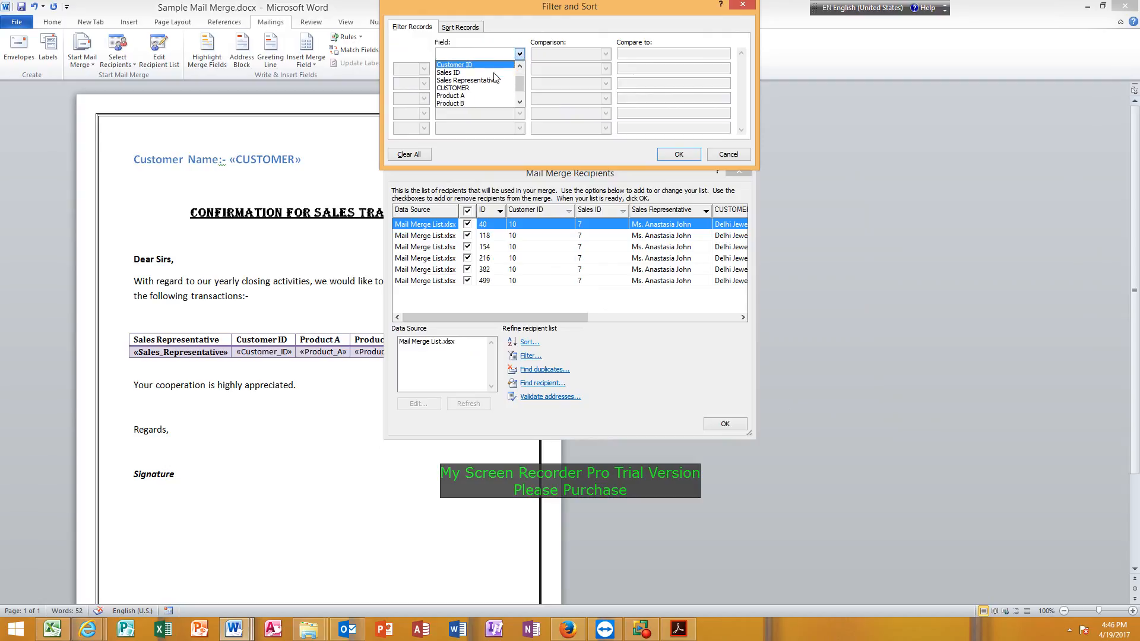
left_click(475, 103)
left_click(578, 55)
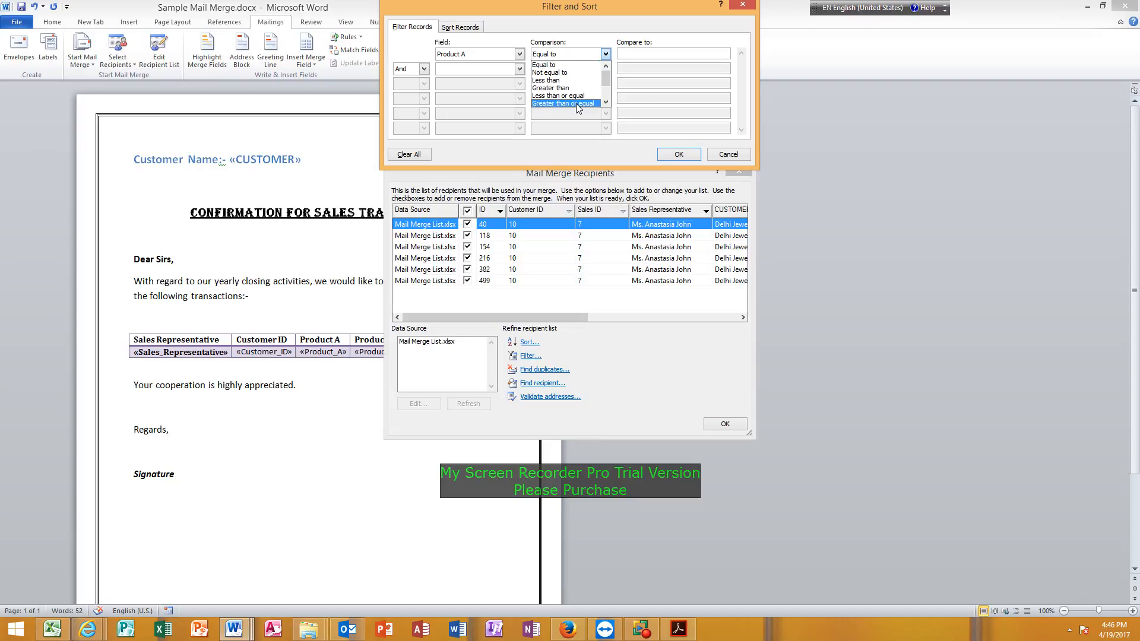
scroll(583, 98, "down", 1)
scroll(582, 100, "down", 3)
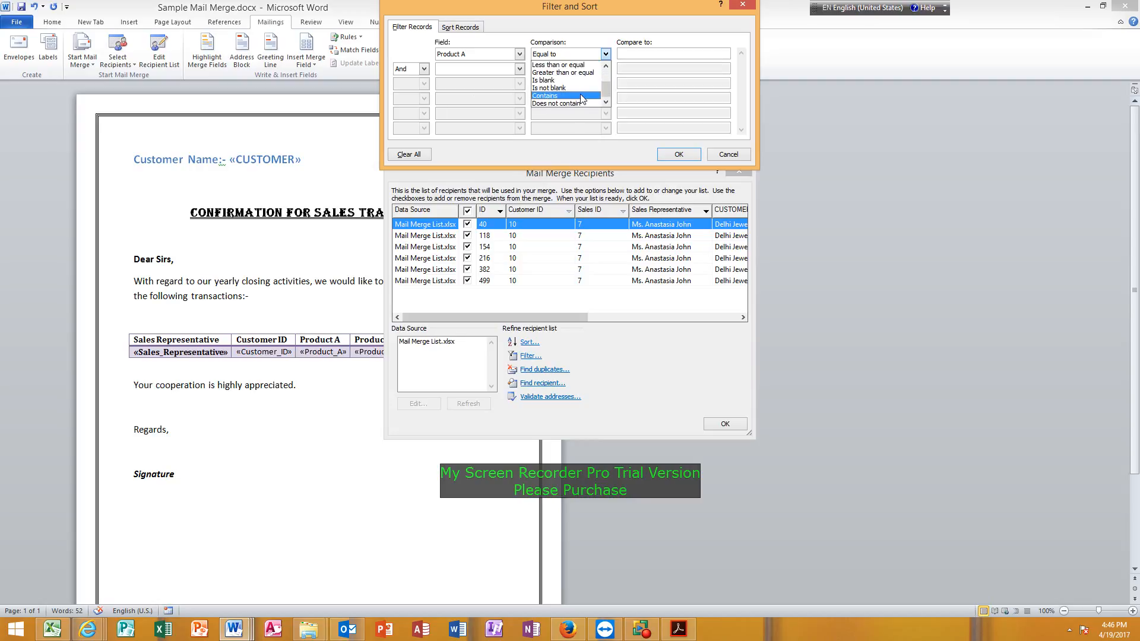
scroll(580, 98, "up", 4)
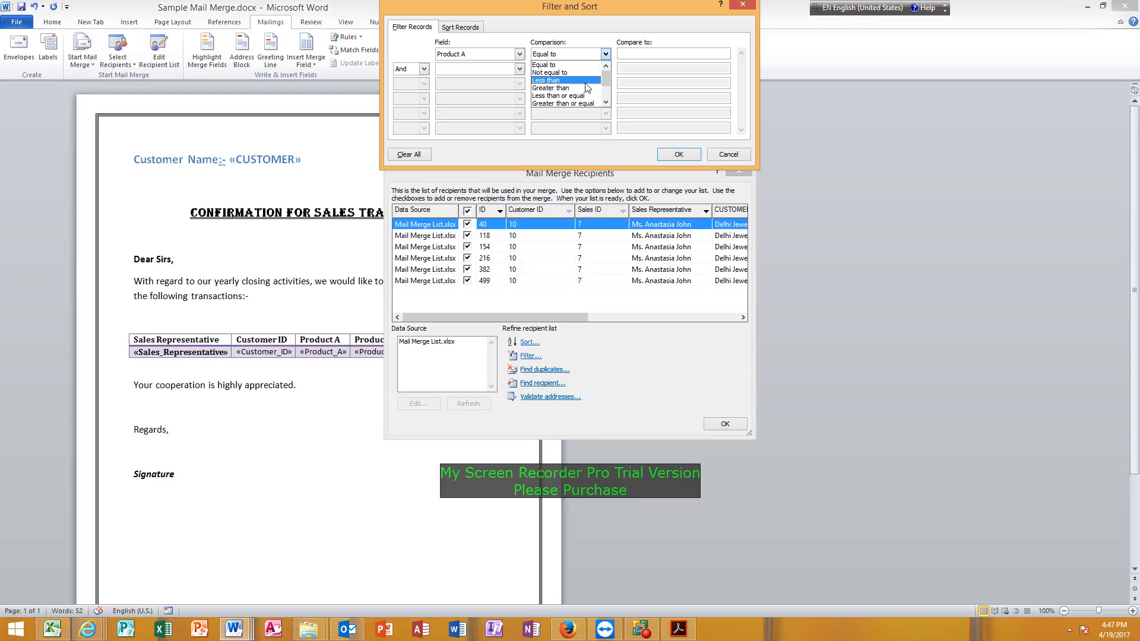
scroll(585, 89, "down", 1)
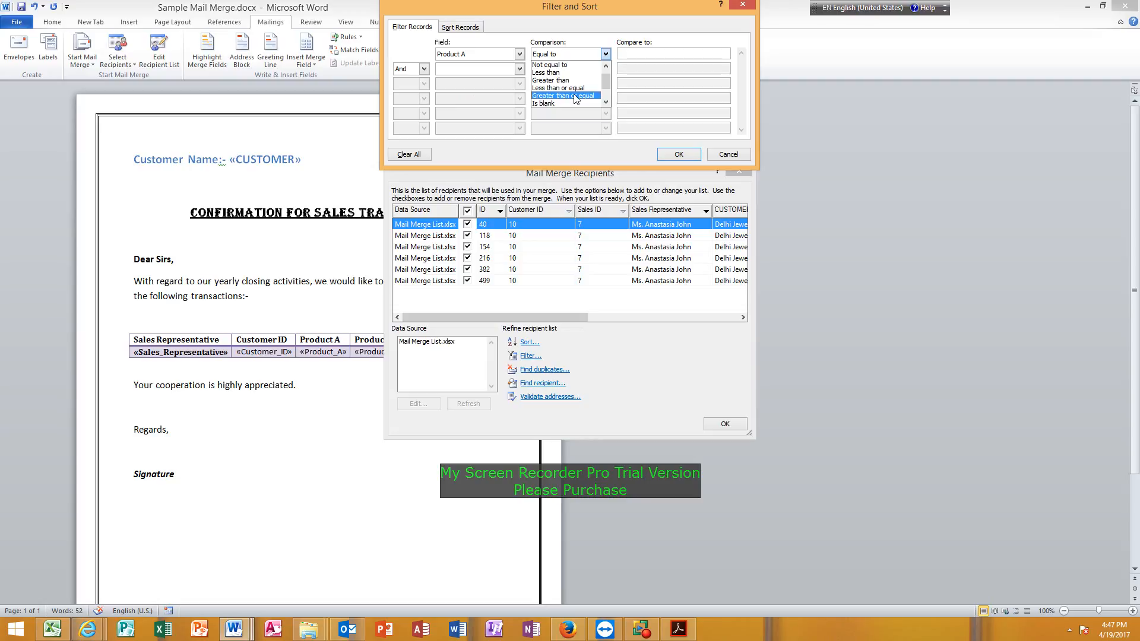
left_click(575, 95)
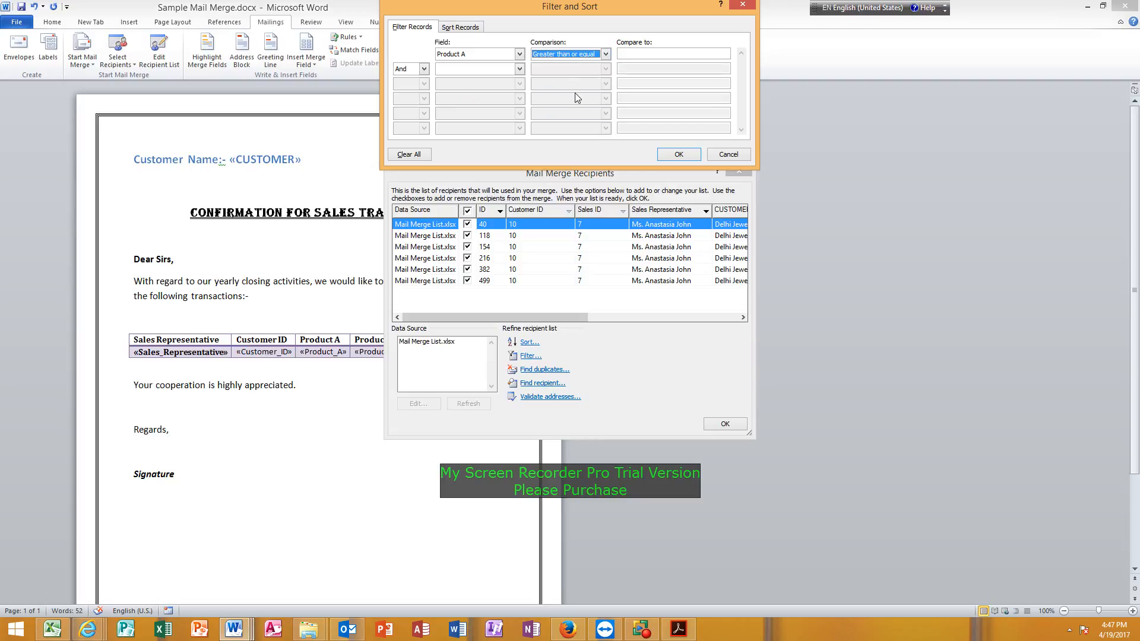
left_click(640, 54)
type("3000")
left_click(676, 155)
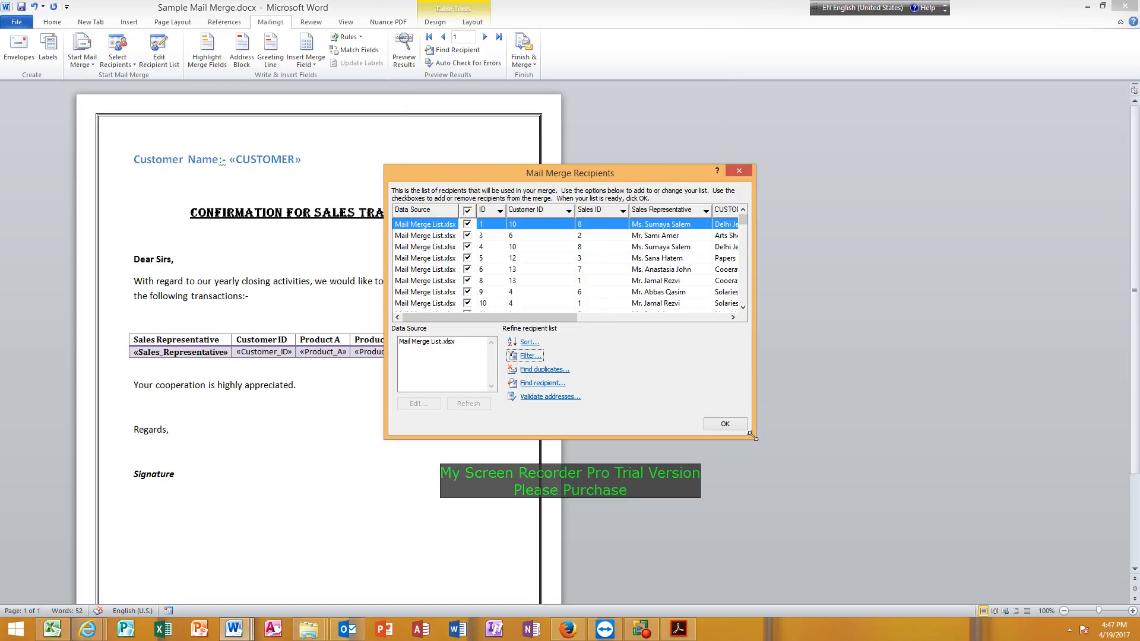
Enlarge the recipient list dialog and examine the Product A values of the filtered records.
left_click_drag(749, 436, 872, 590)
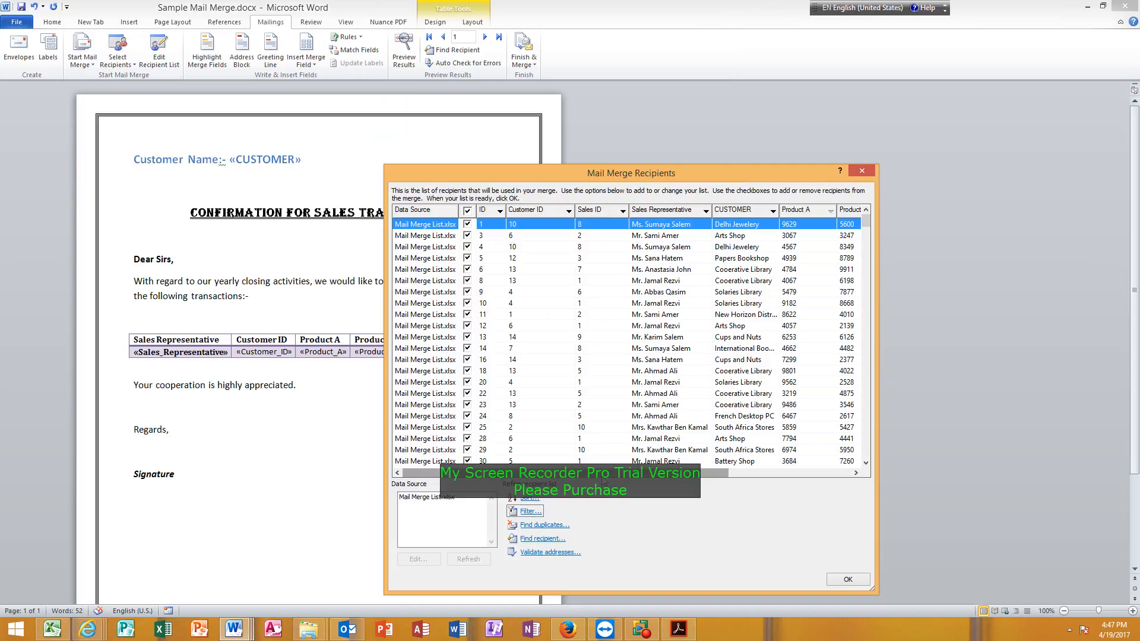
left_click_drag(602, 475, 630, 475)
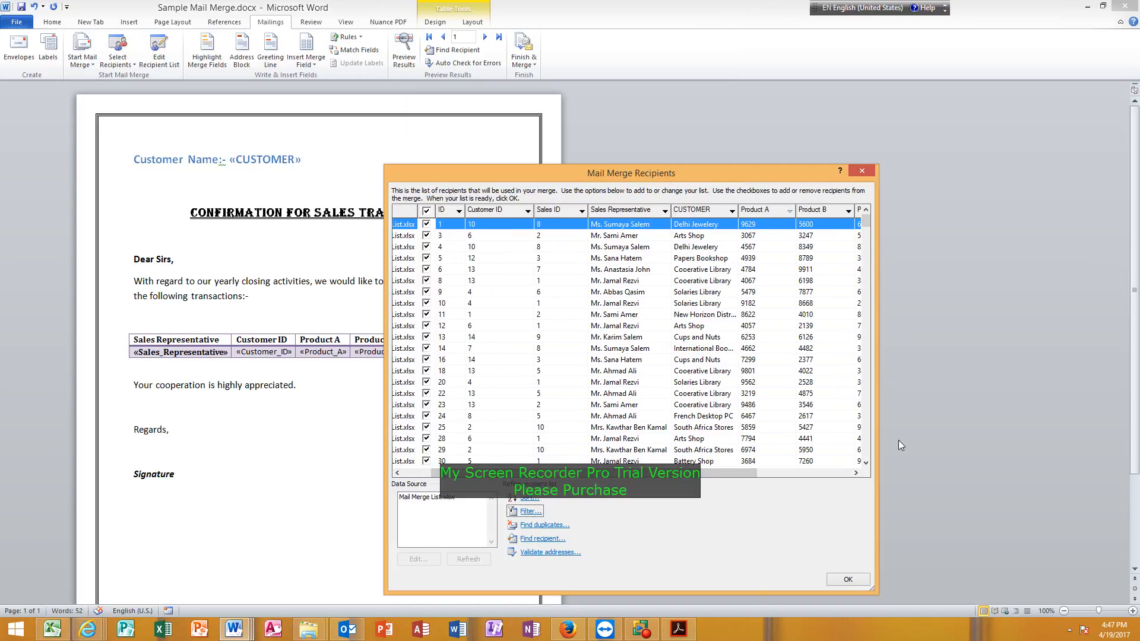
left_click_drag(865, 223, 869, 280)
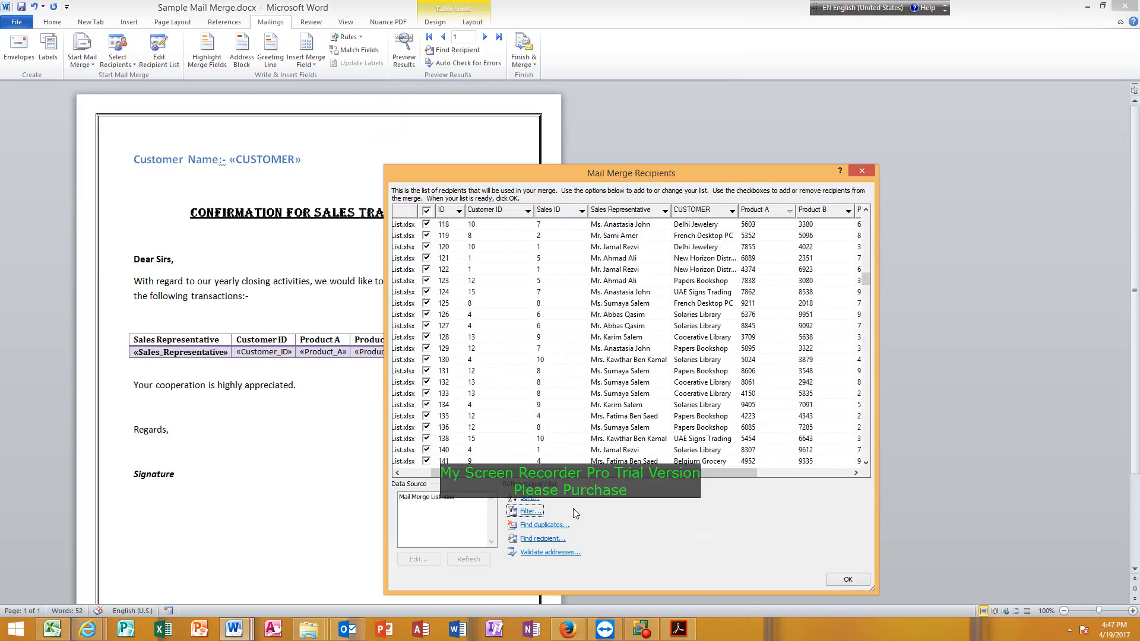
Reopen the recipient filter settings and examine the comparison options available for the Product A condition.
left_click(530, 511)
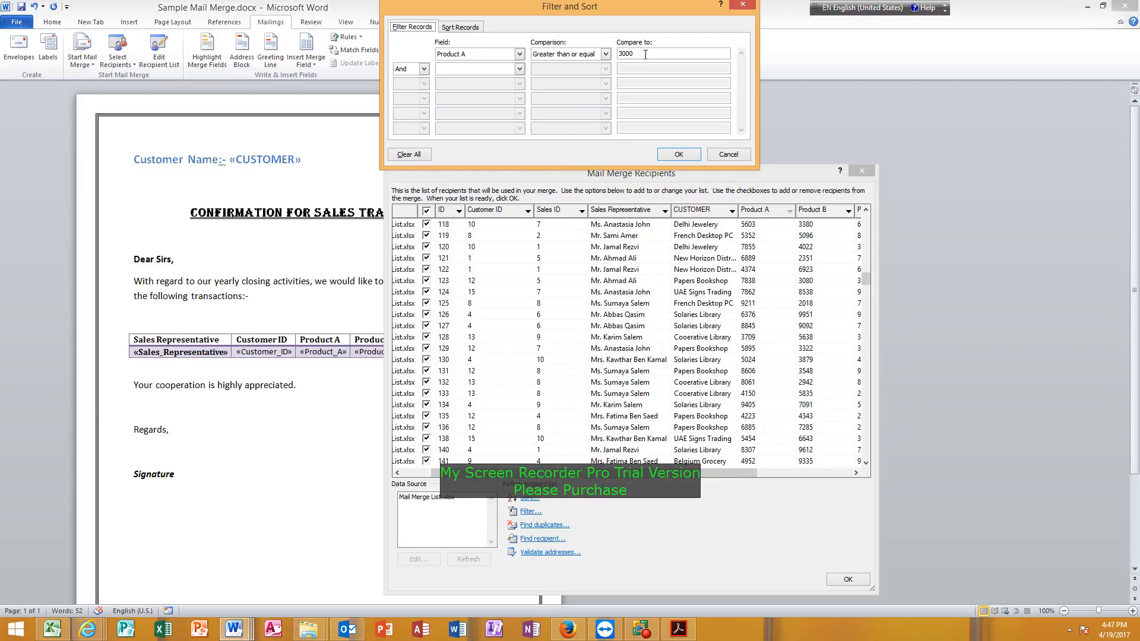
left_click(605, 54)
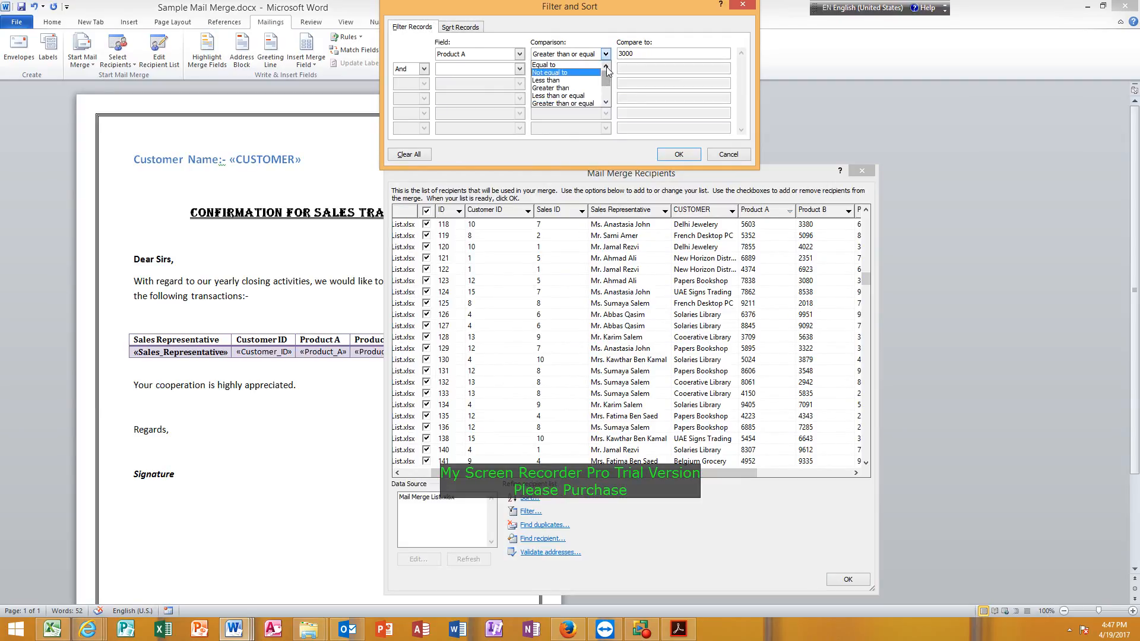
left_click(605, 102)
left_click(605, 102)
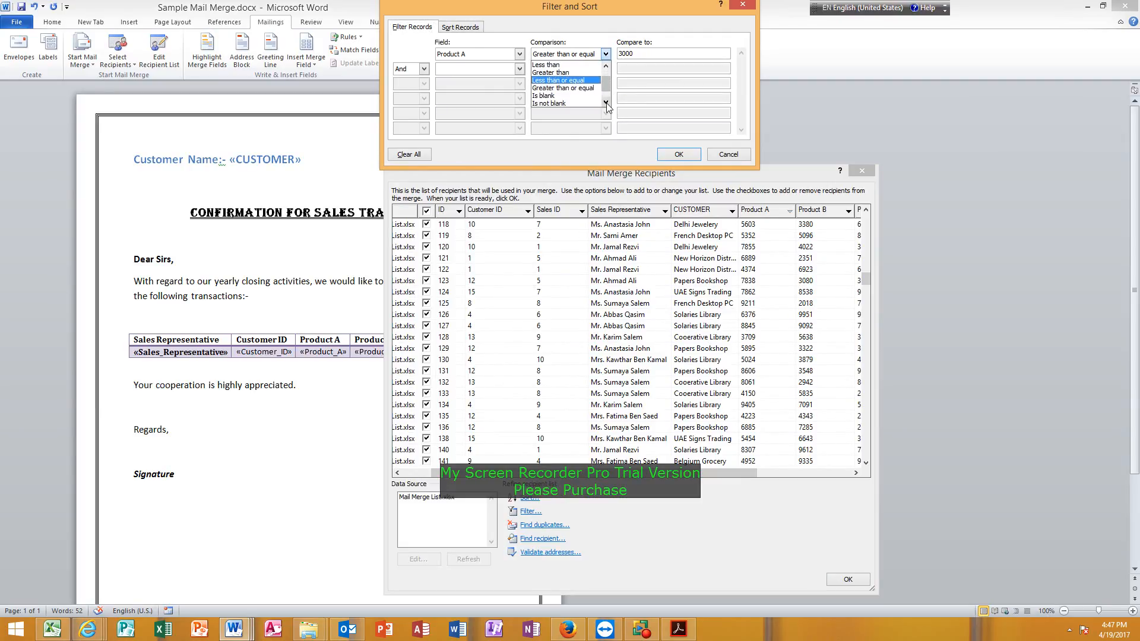
left_click(605, 102)
left_click(605, 102)
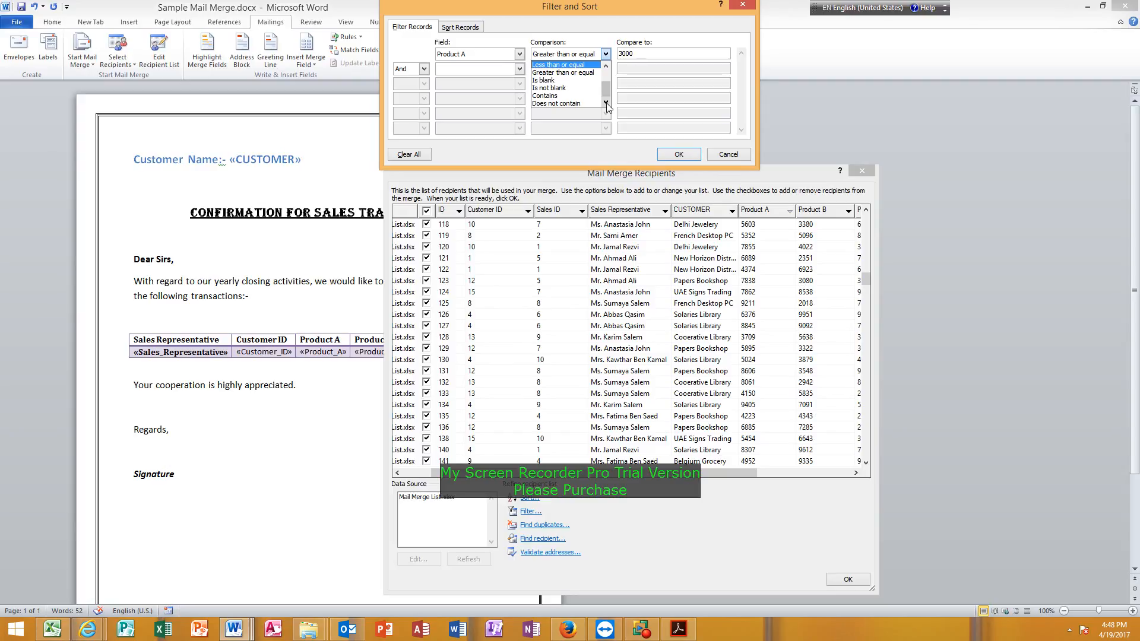
left_click(605, 54)
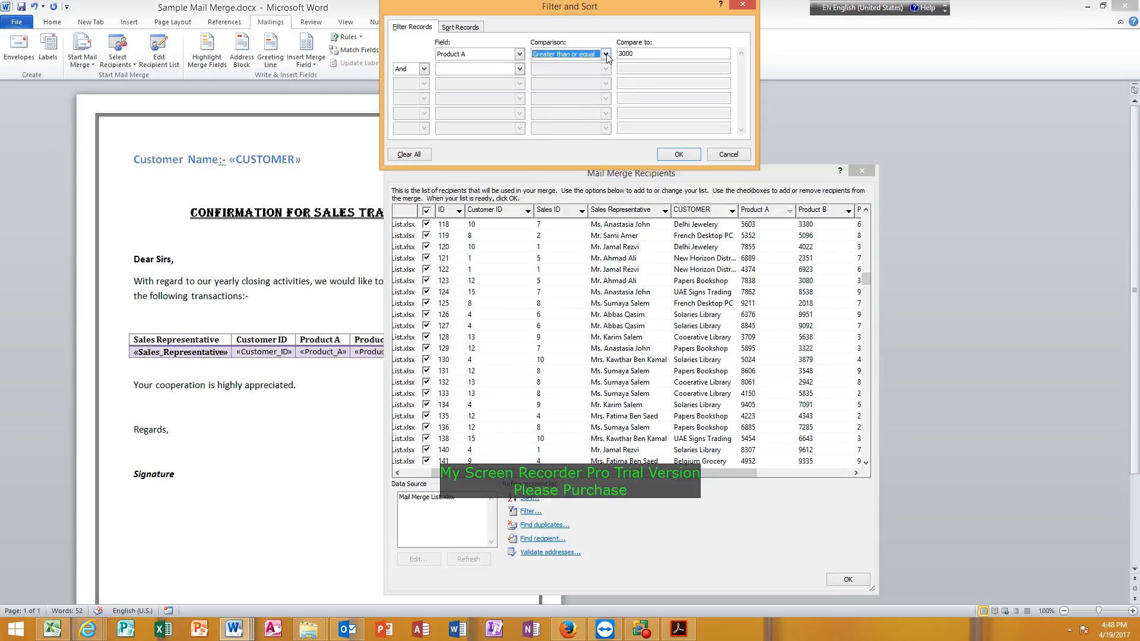
Add an And condition filtering the recipients to Product A less than or equal to 5000, and apply the filter.
left_click(519, 70)
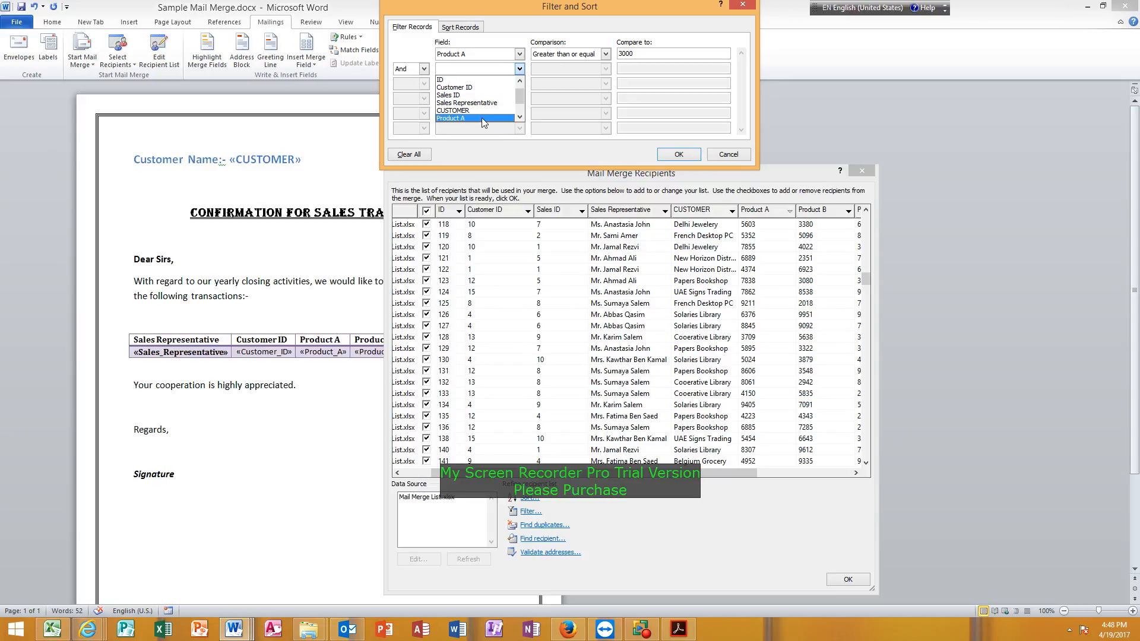
left_click(483, 119)
left_click(605, 69)
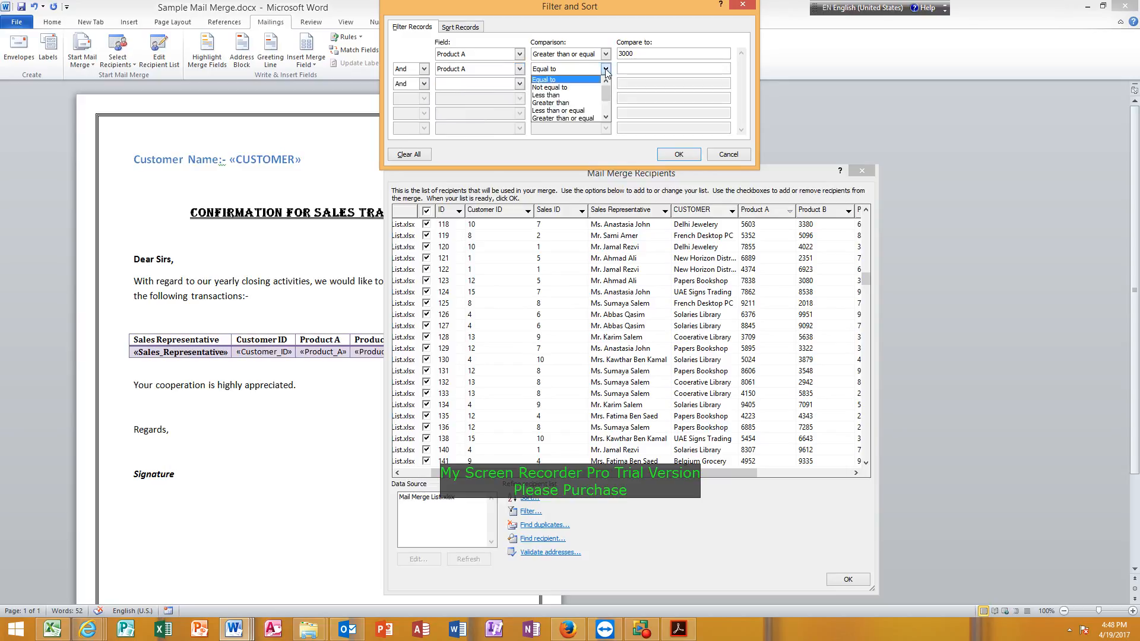
left_click(575, 112)
key("Tab")
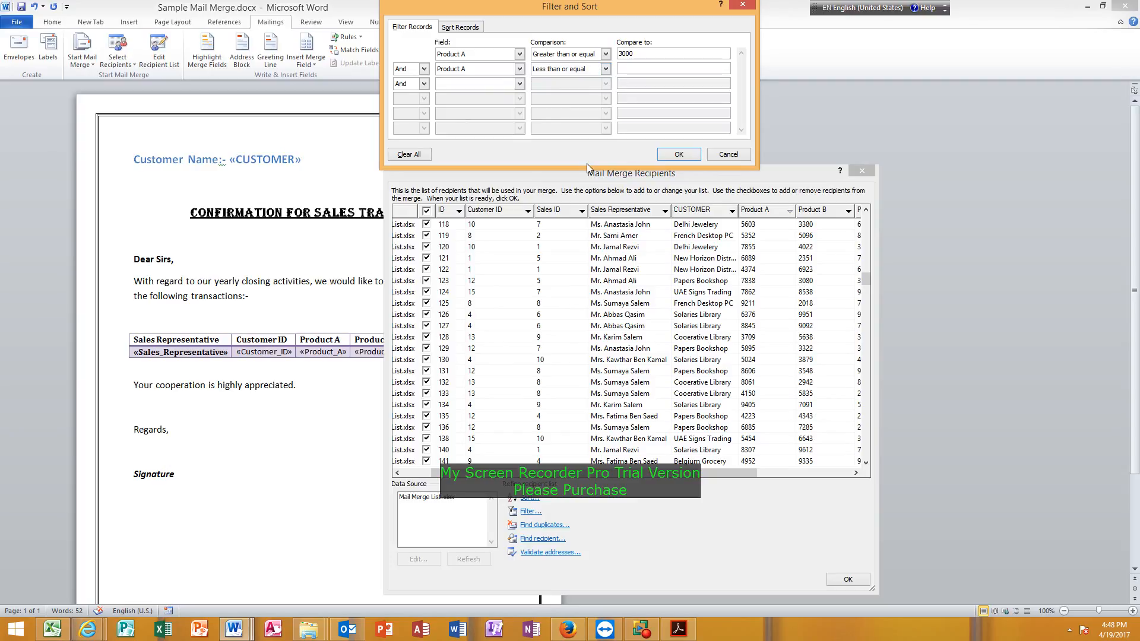
type("5000")
left_click(678, 155)
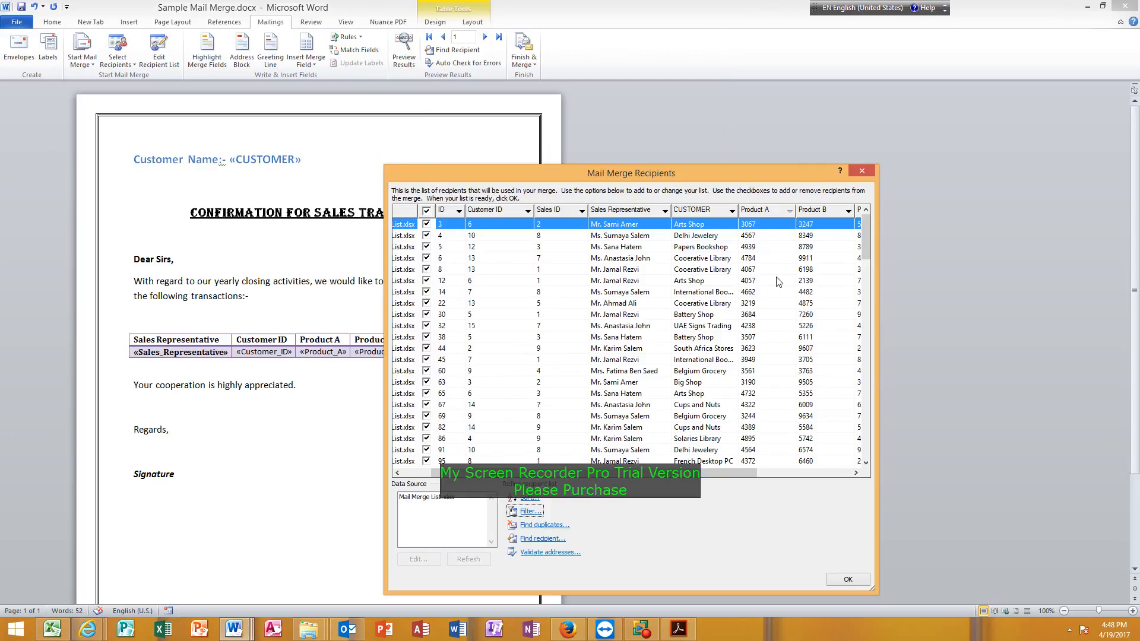
Look through the filtered records, accept the recipient list, and view the available options for finishing the merge.
left_click(866, 463)
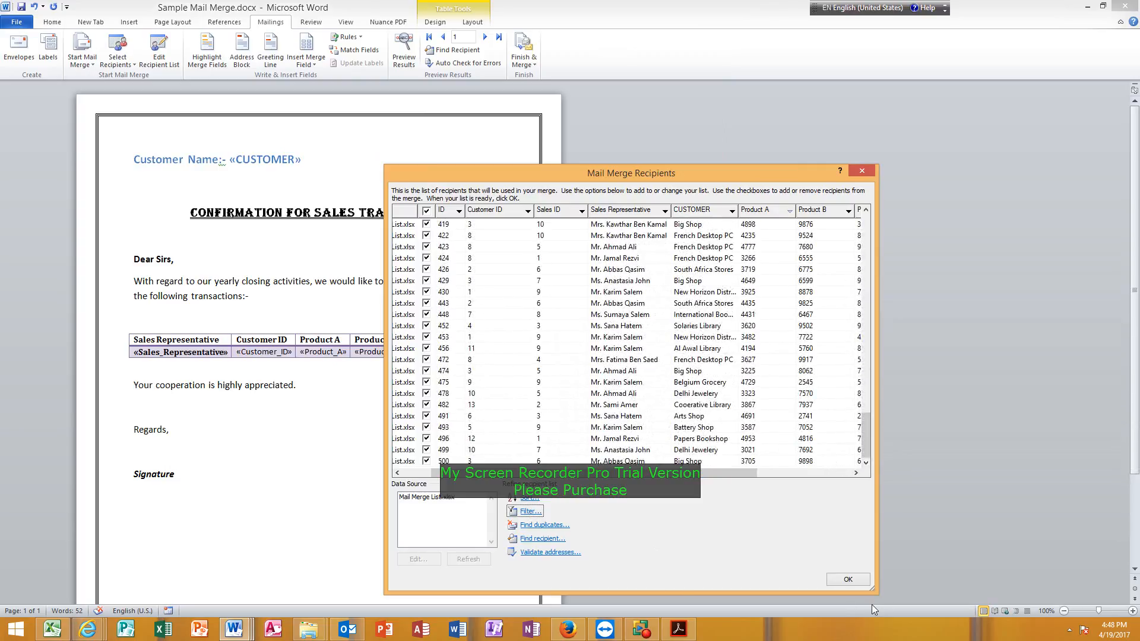
left_click(849, 579)
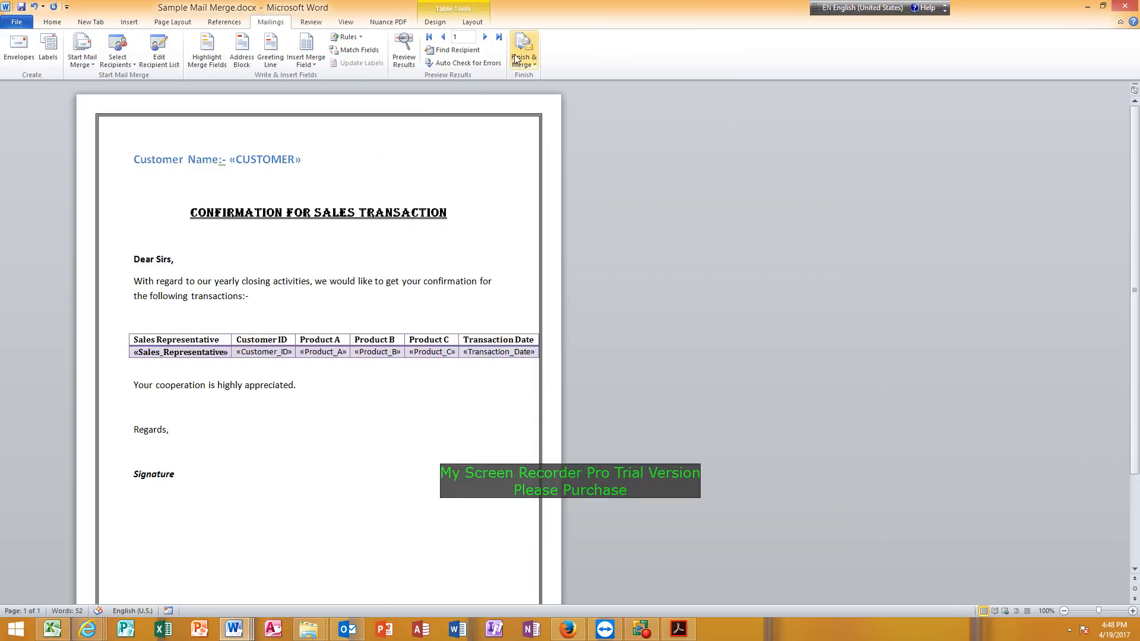
left_click(534, 63)
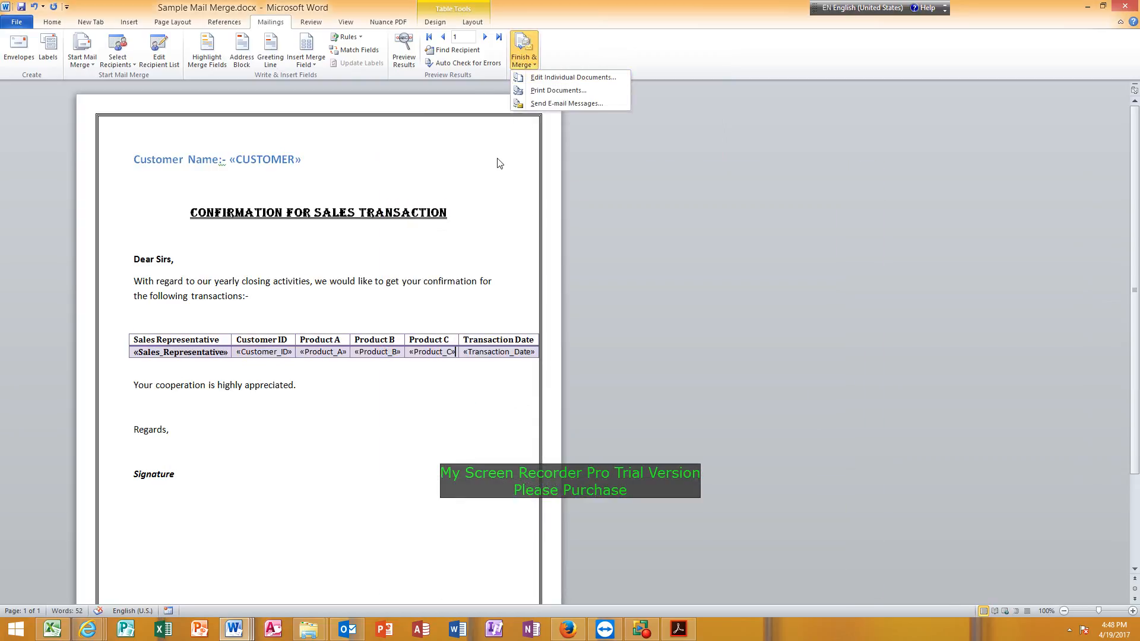
left_click(484, 188)
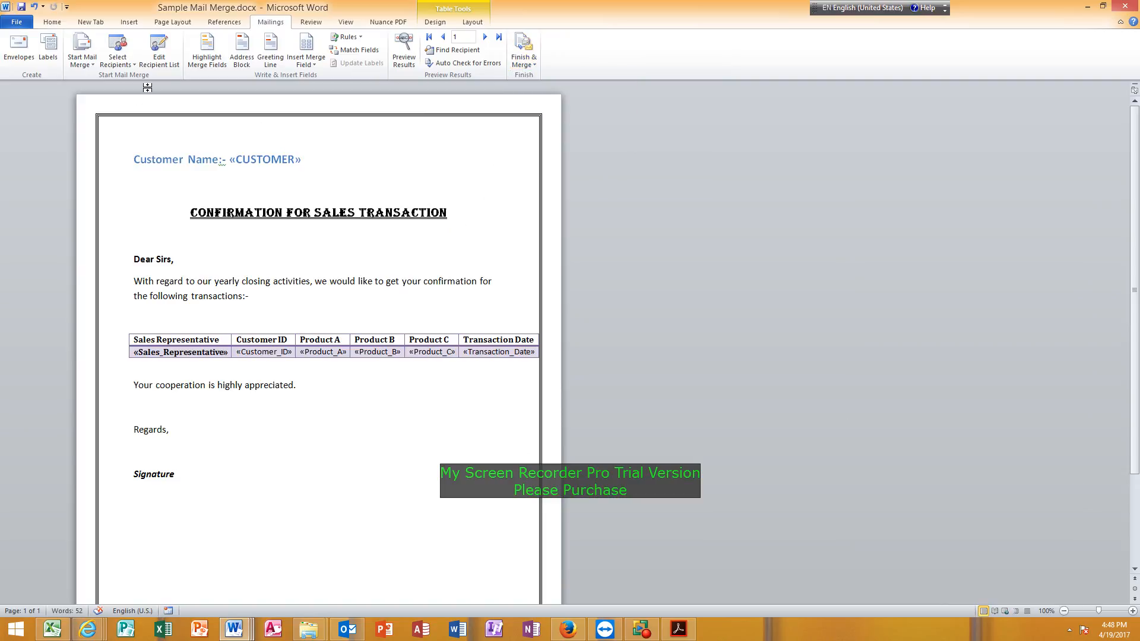
Reopen the recipient list's filter settings and clear both Product A conditions.
left_click(159, 57)
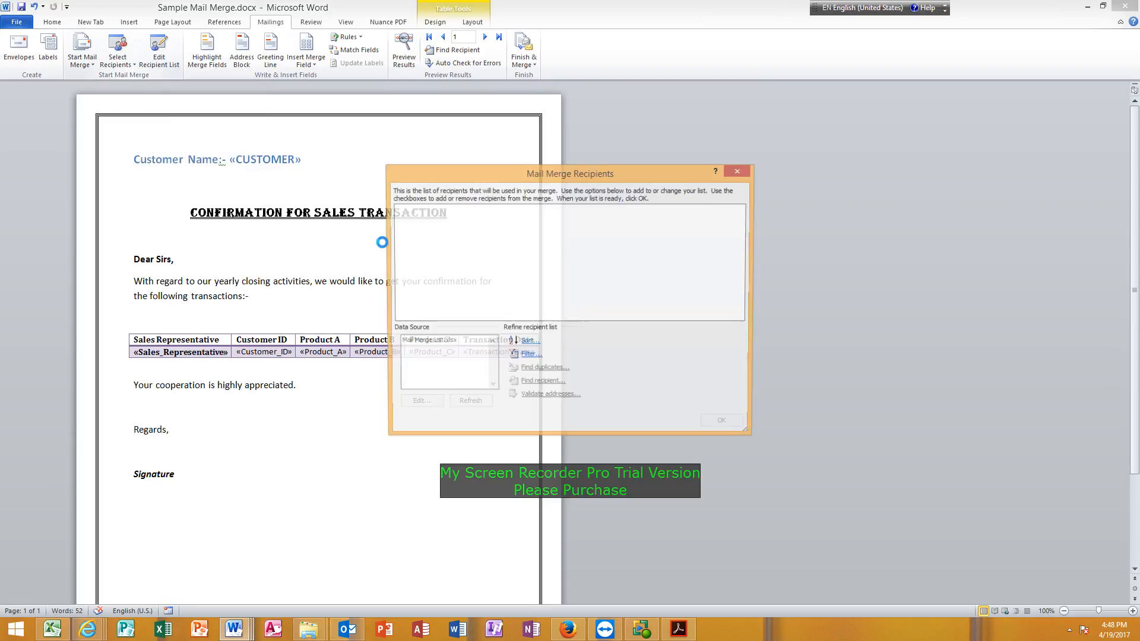
left_click(524, 356)
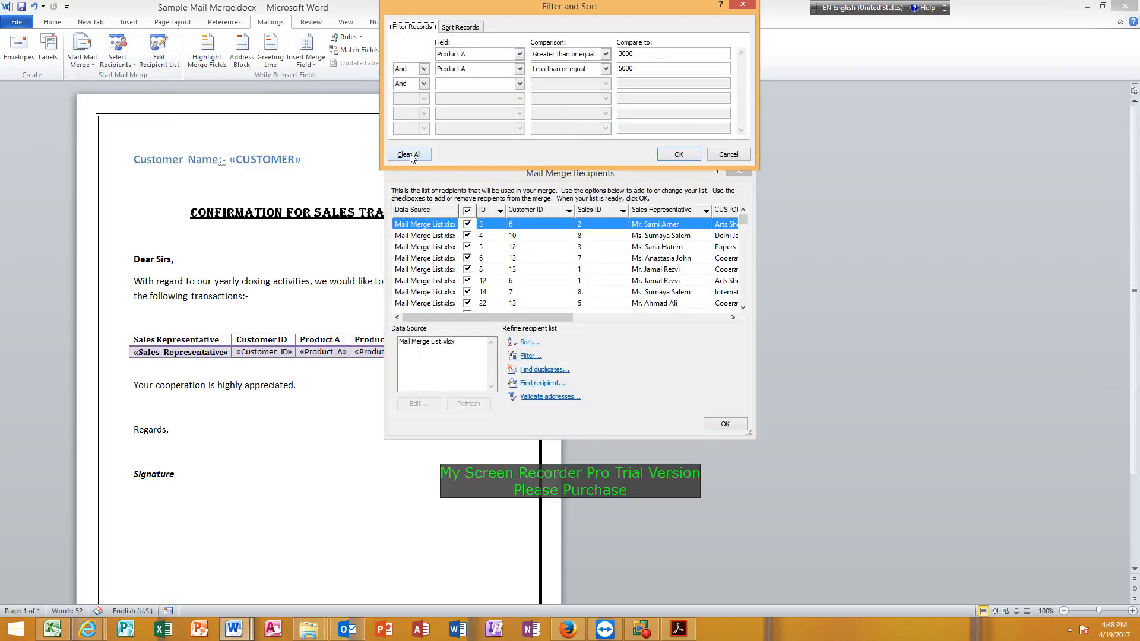
left_click(410, 155)
left_click_drag(550, 13, 765, 27)
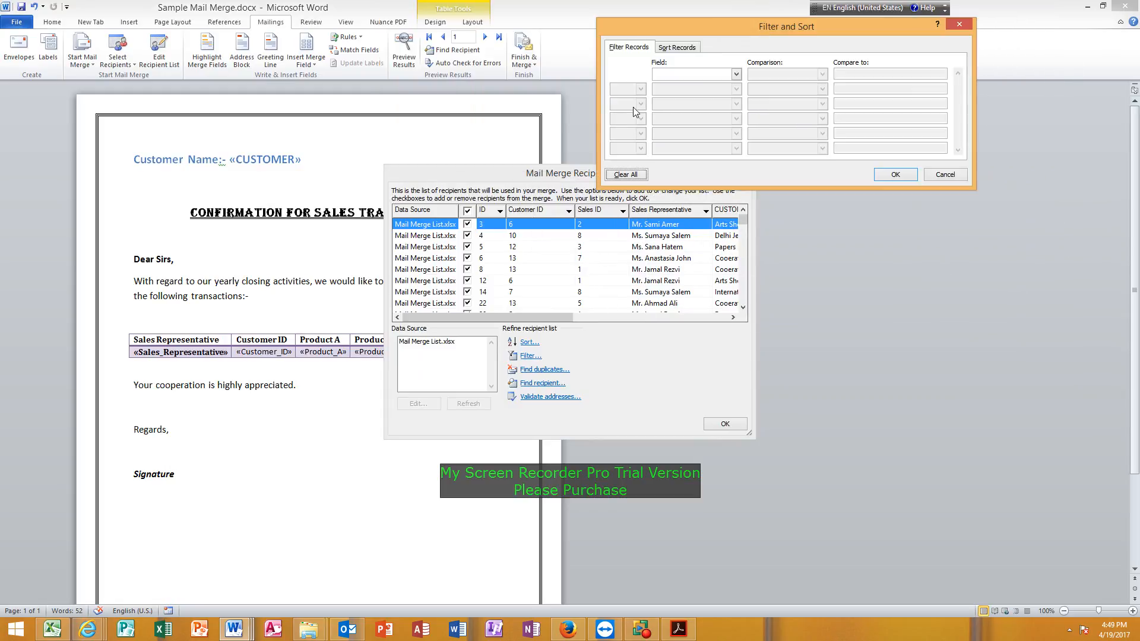
Filter the recipients to records whose Sales Representative contains the representative's first name.
left_click(735, 74)
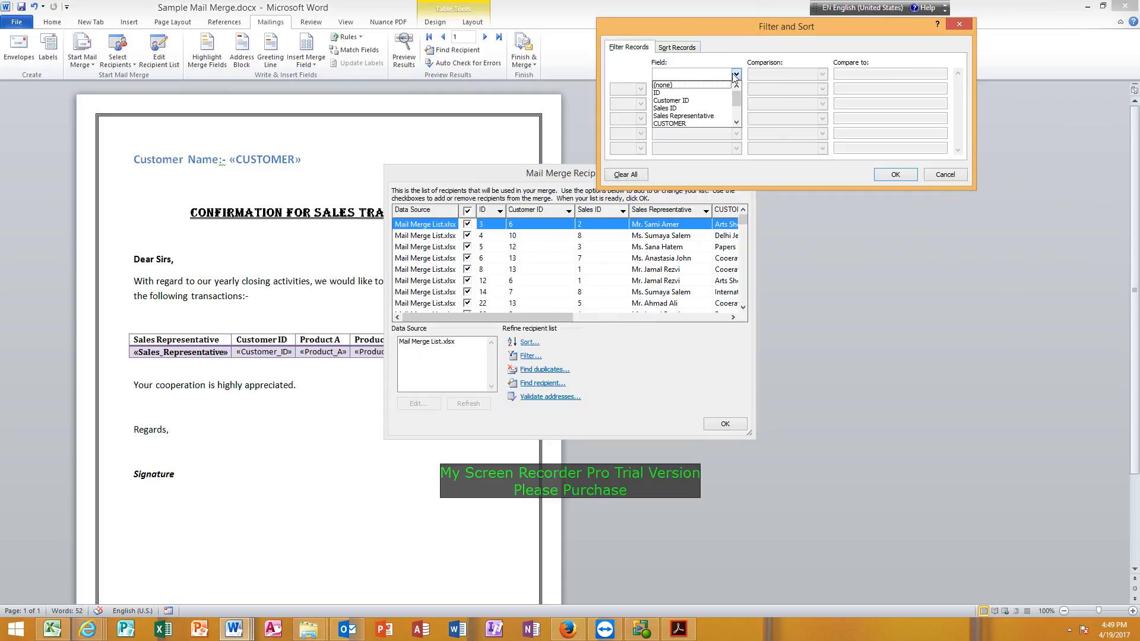
left_click(711, 116)
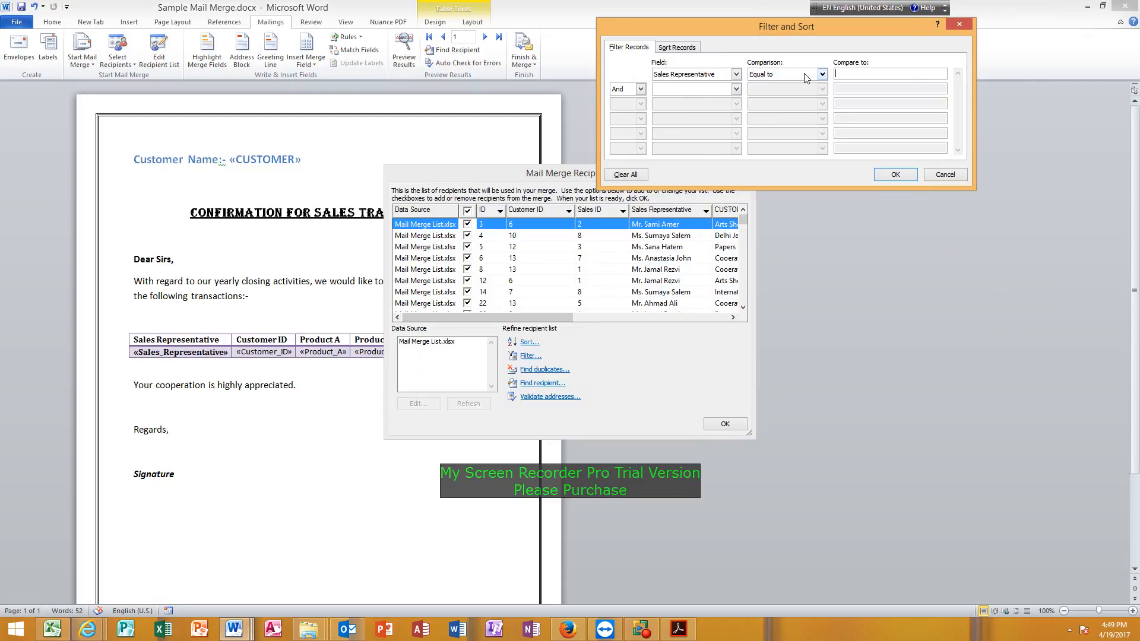
left_click(856, 73)
left_click(821, 74)
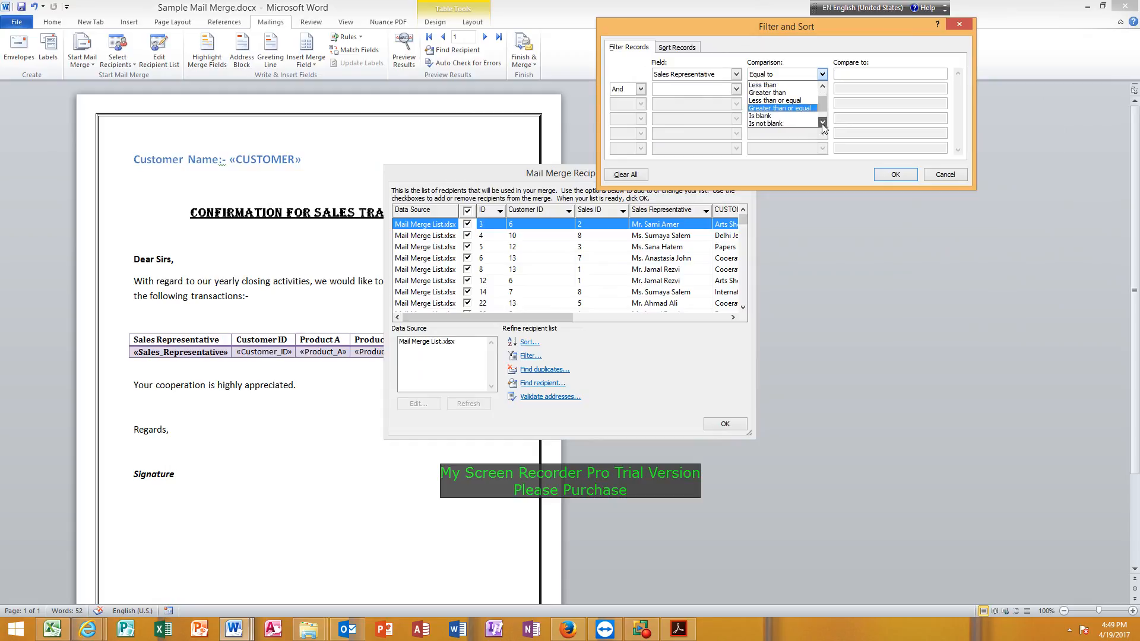
left_click(773, 116)
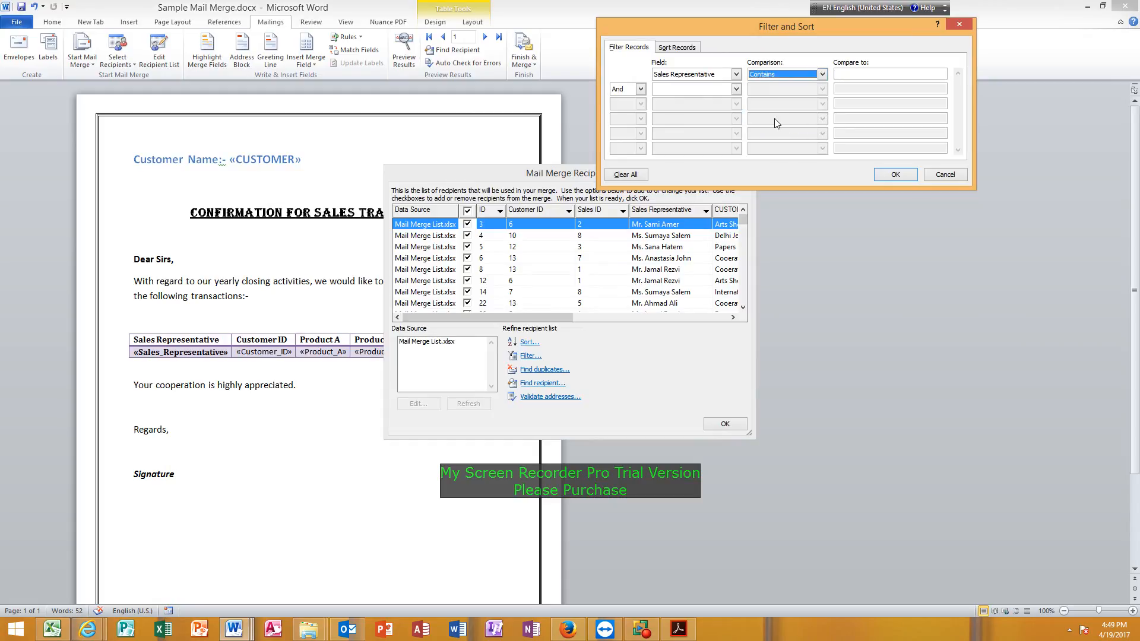
left_click(860, 73)
type("sami")
left_click(895, 175)
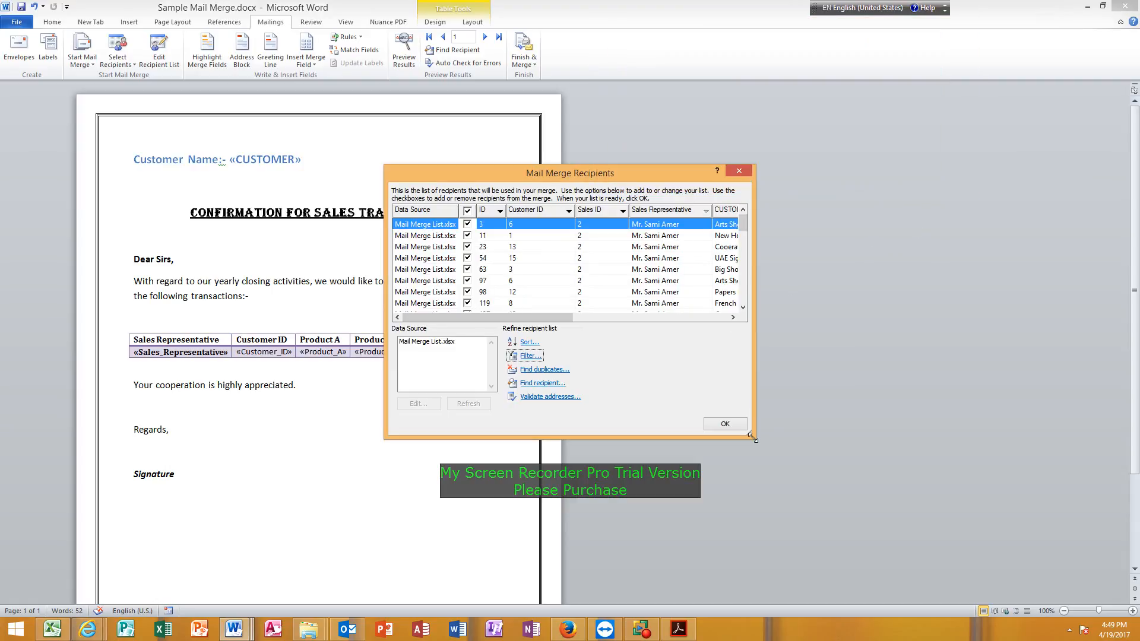
Enlarge the recipient list dialog and examine the representative's records, including the Battery Shop ones.
left_click_drag(752, 438, 832, 567)
left_click(821, 437)
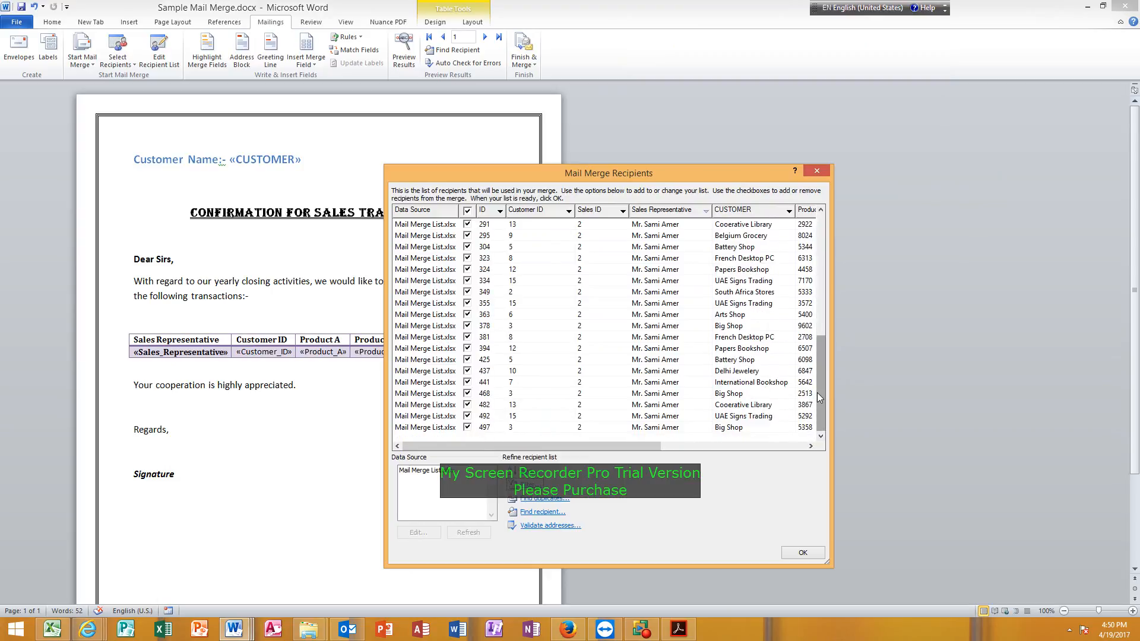
left_click(667, 363)
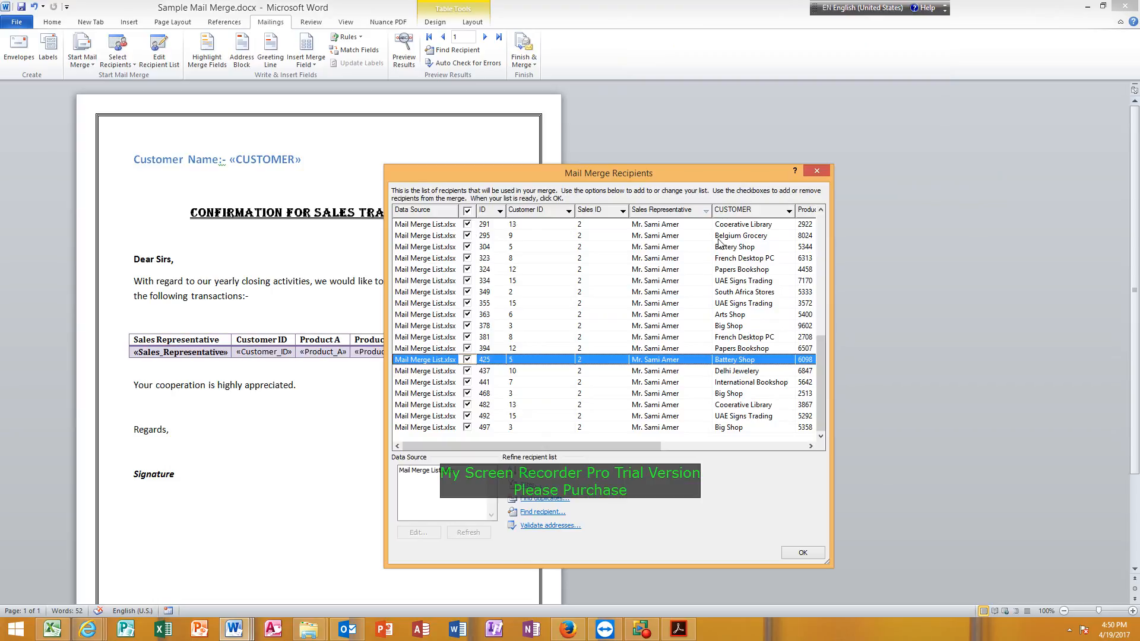
left_click(514, 247)
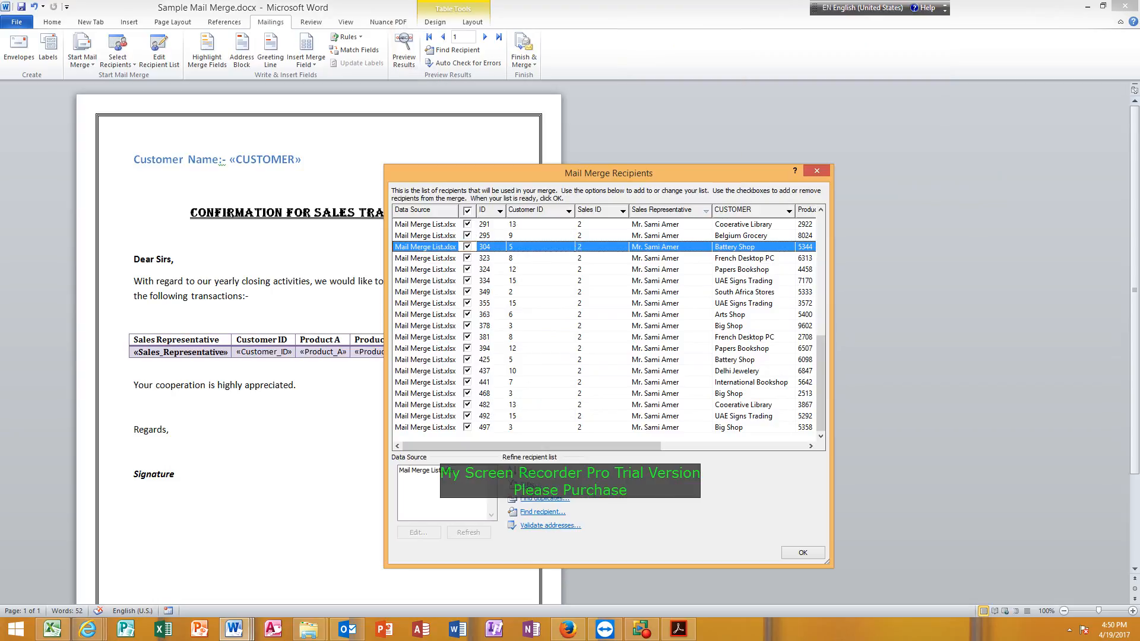
Add an And condition filtering the recipients to Customer ID equal to 5, and accept the list.
left_click(525, 484)
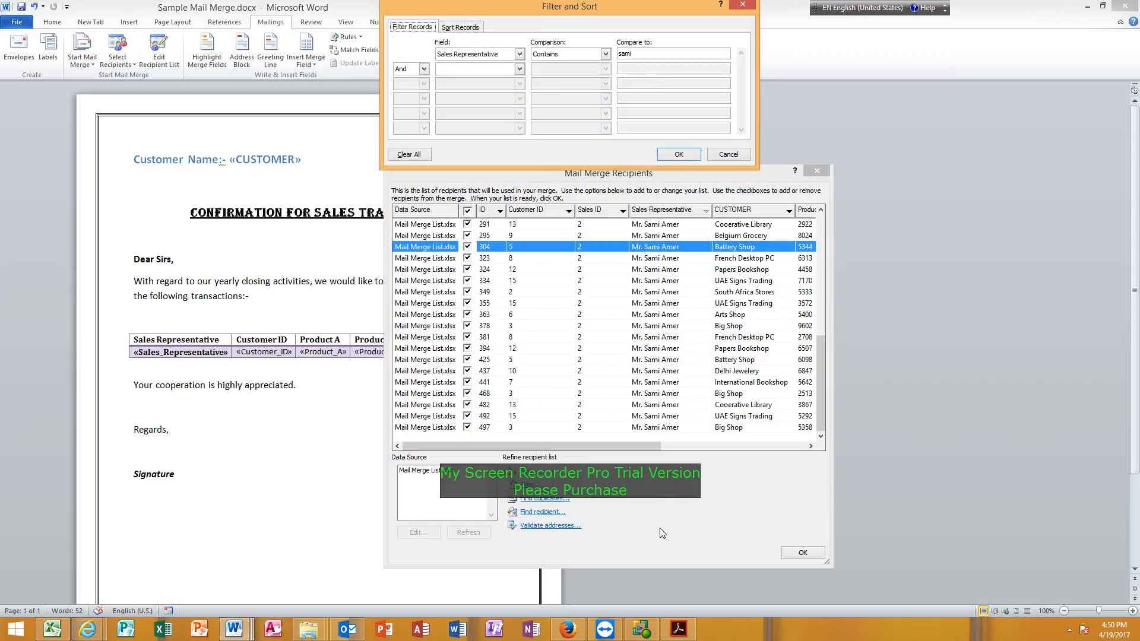
left_click(519, 69)
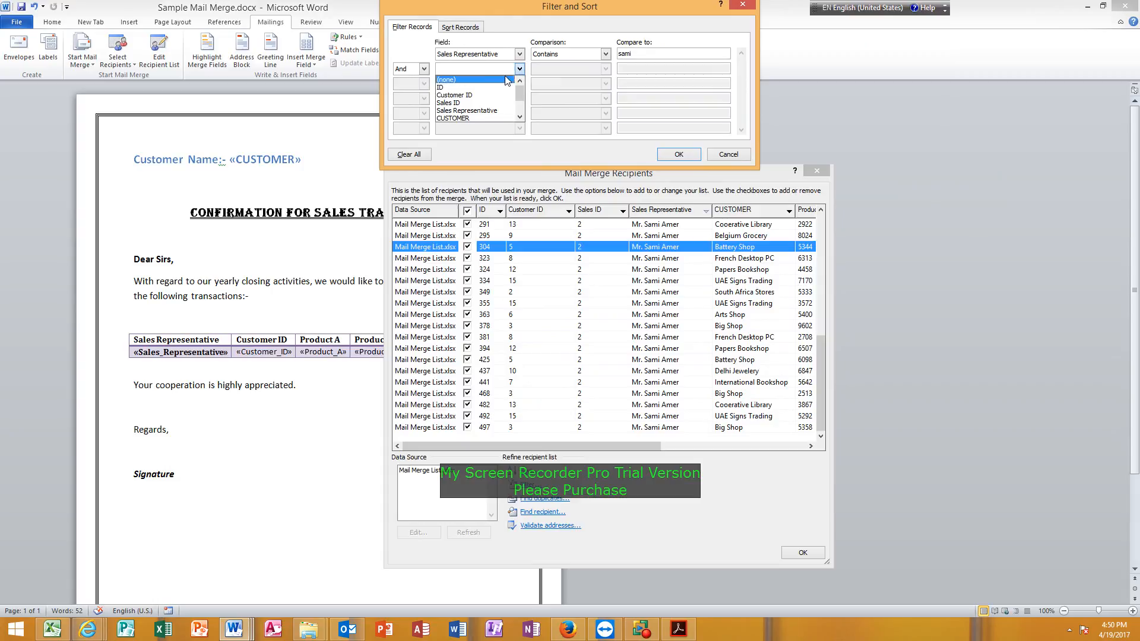
left_click(454, 95)
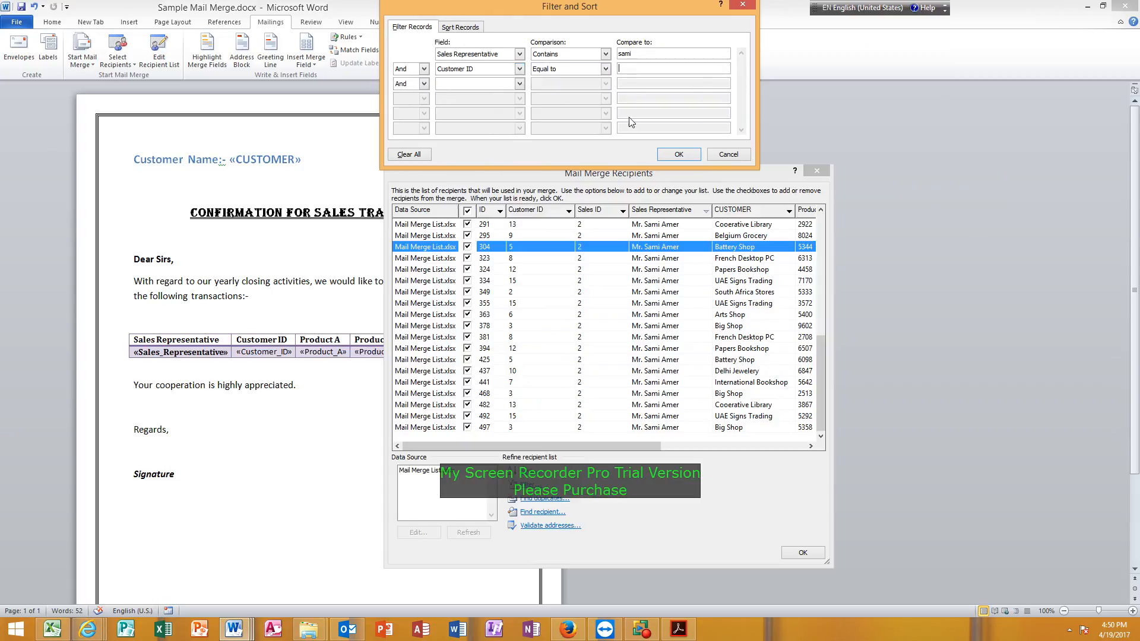
type("5")
left_click(678, 155)
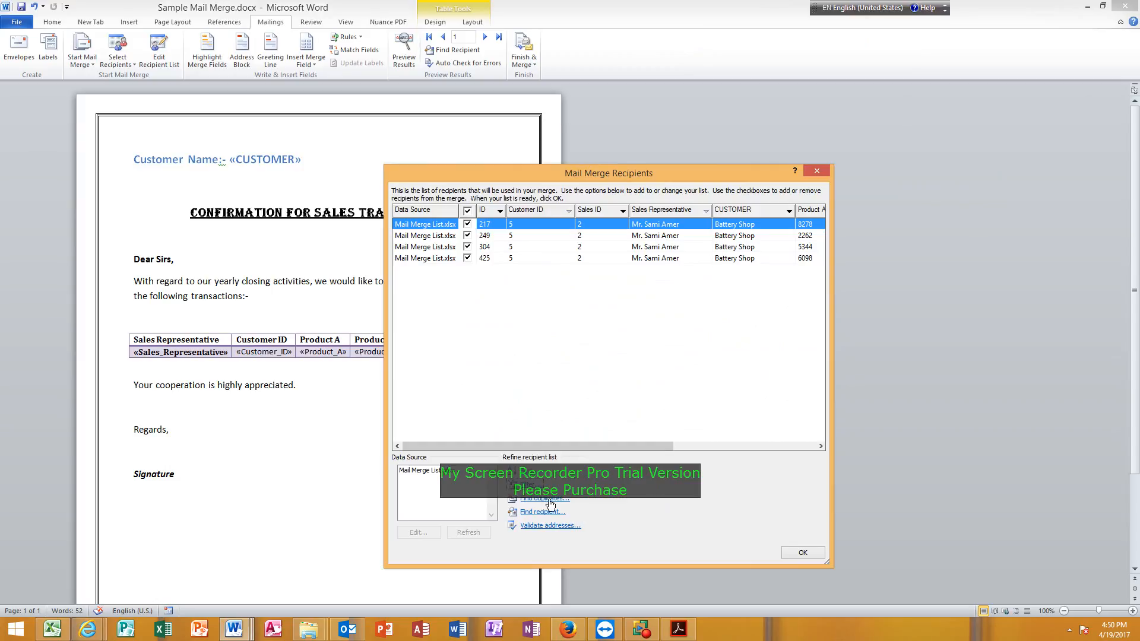
left_click(799, 552)
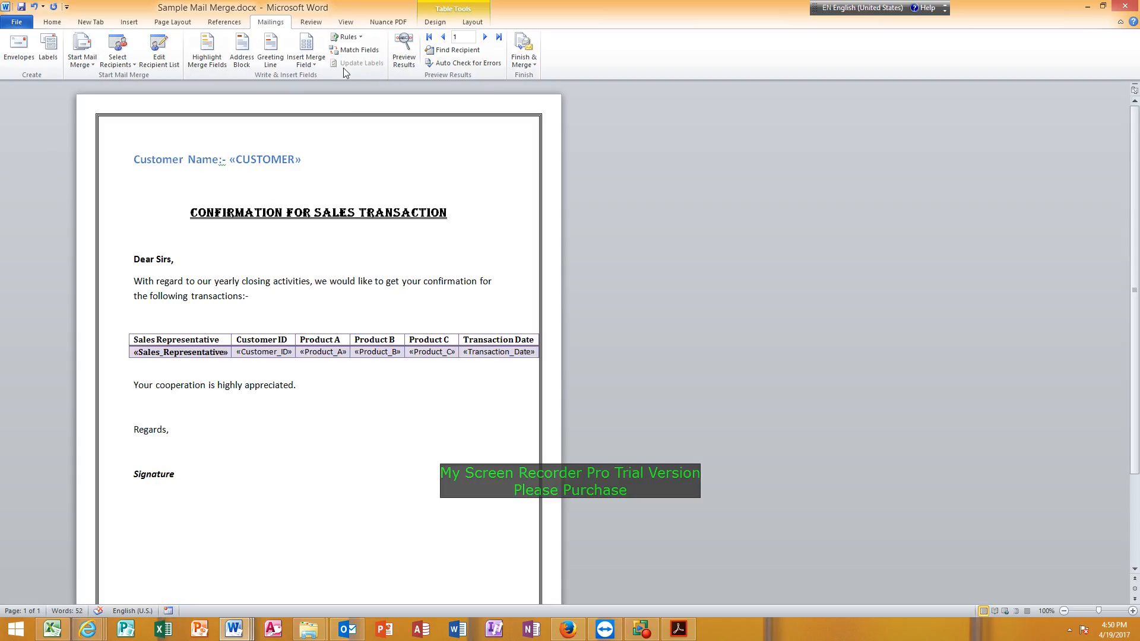
Reopen the recipient list, clear the Sales Representative and Customer ID filter conditions, and accept the list.
left_click(159, 52)
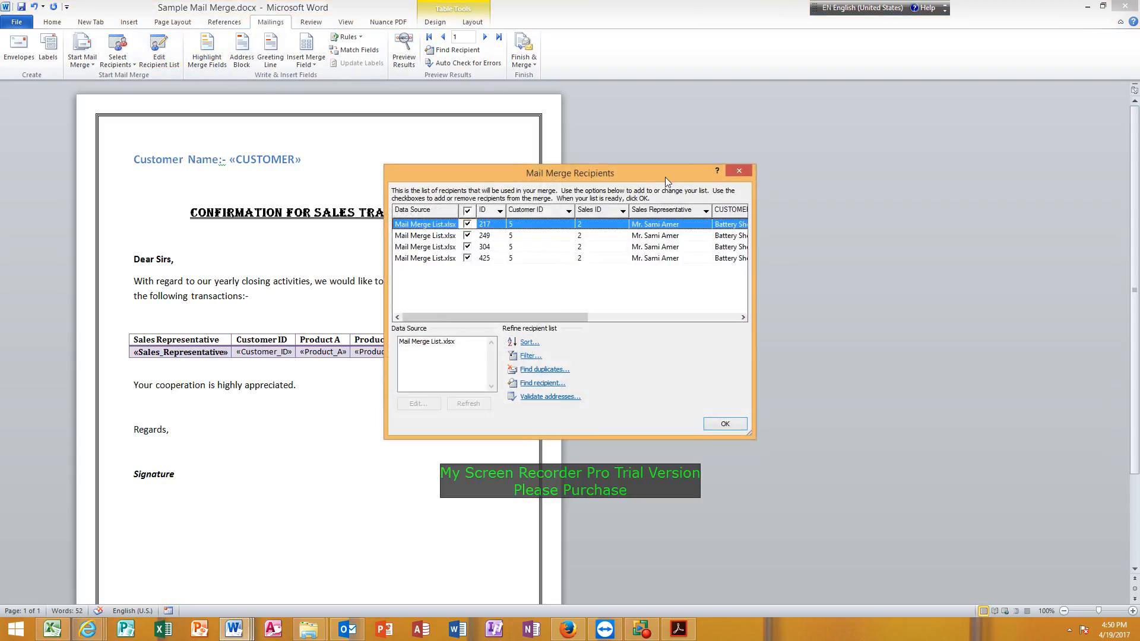
left_click_drag(627, 173, 783, 151)
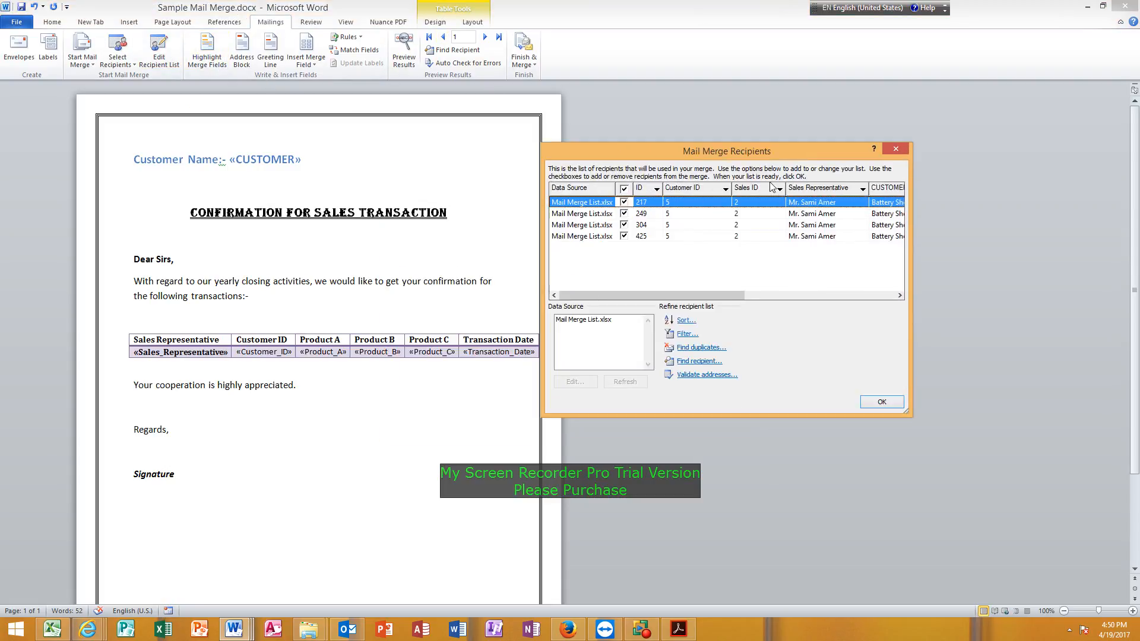
left_click(683, 335)
left_click(409, 155)
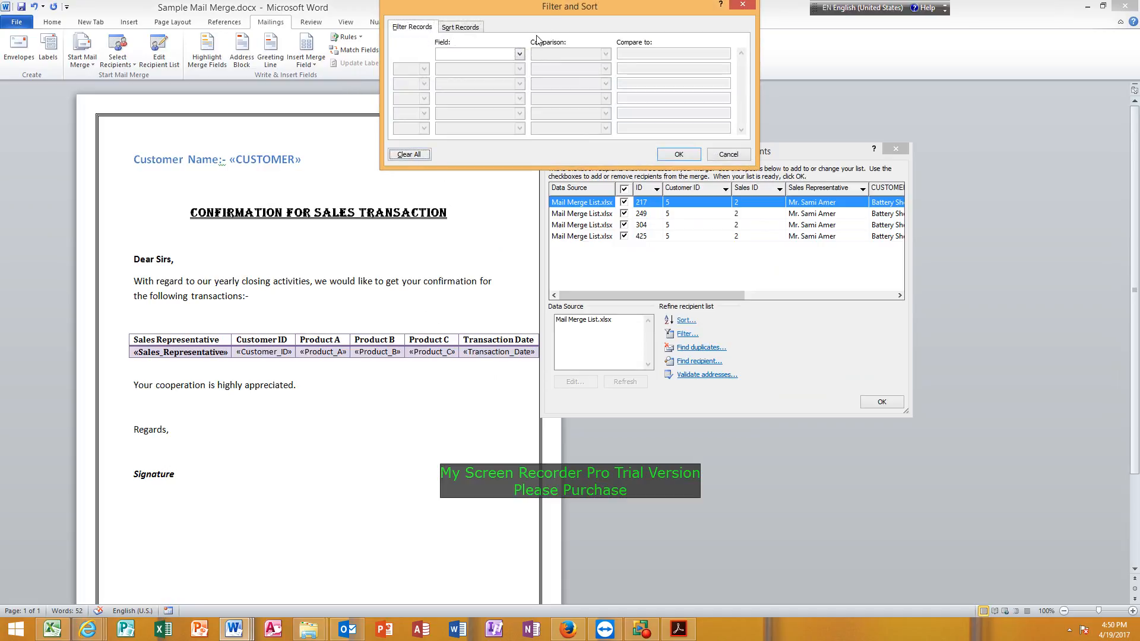
left_click_drag(550, 9, 568, 29)
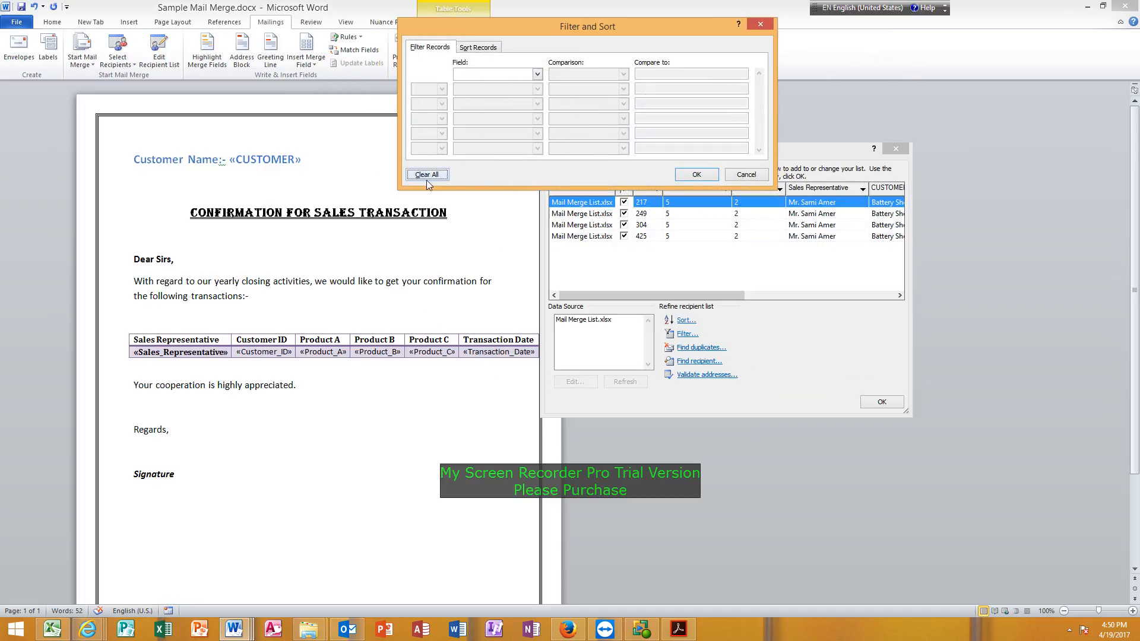
left_click(698, 174)
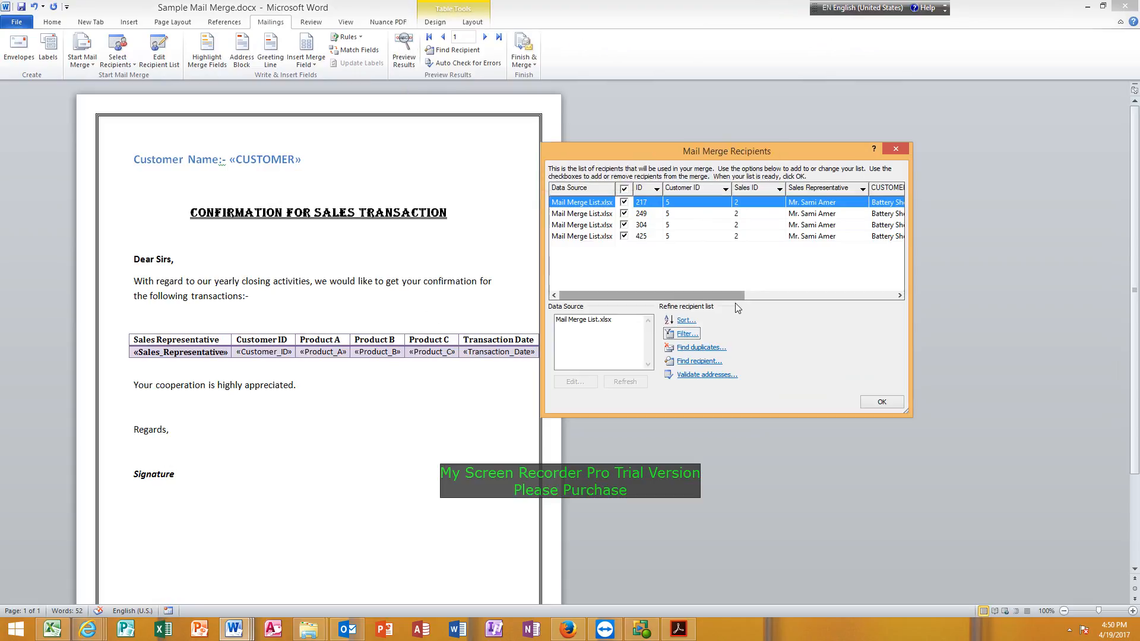
left_click(882, 402)
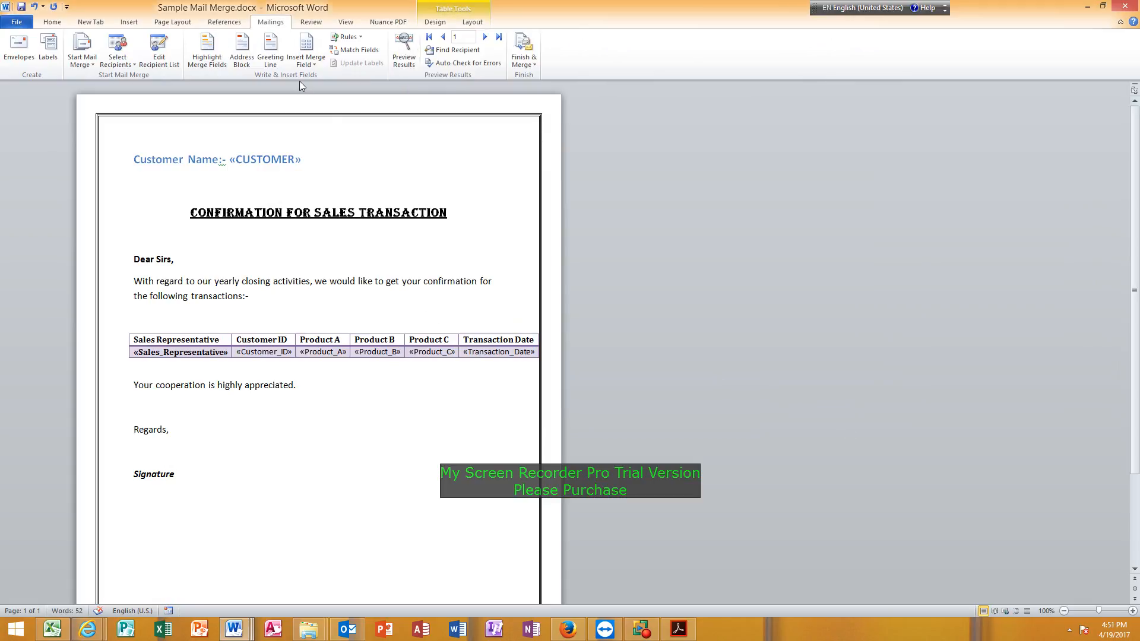
Reopen the recipient list, reapply the empty filter, and enlarge the dialog to examine the listed records.
left_click(165, 49)
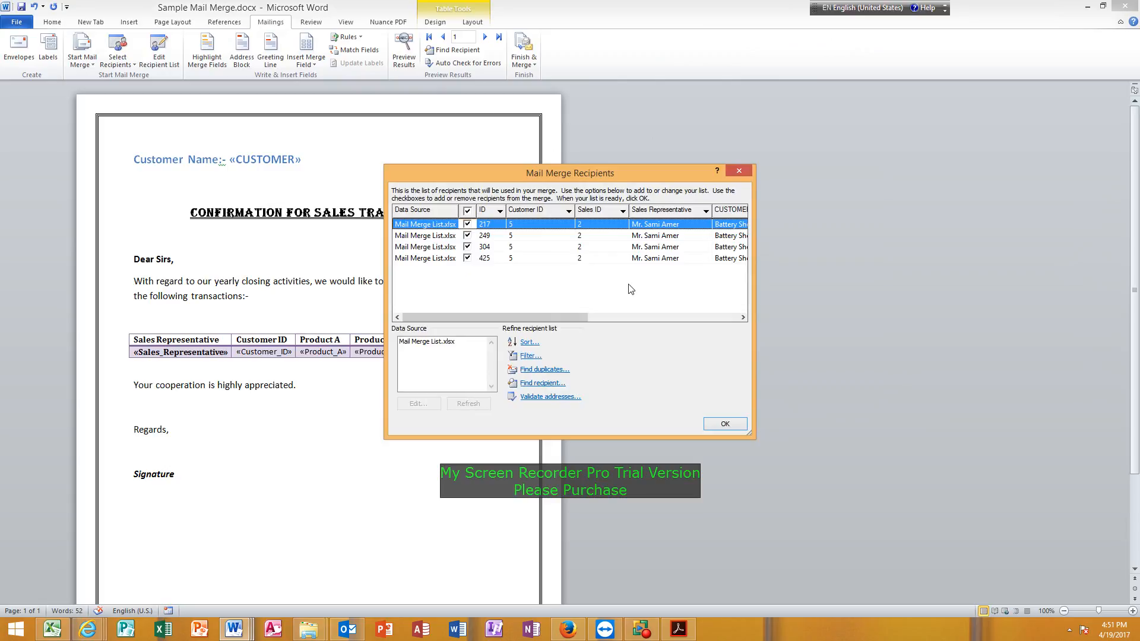
left_click(530, 355)
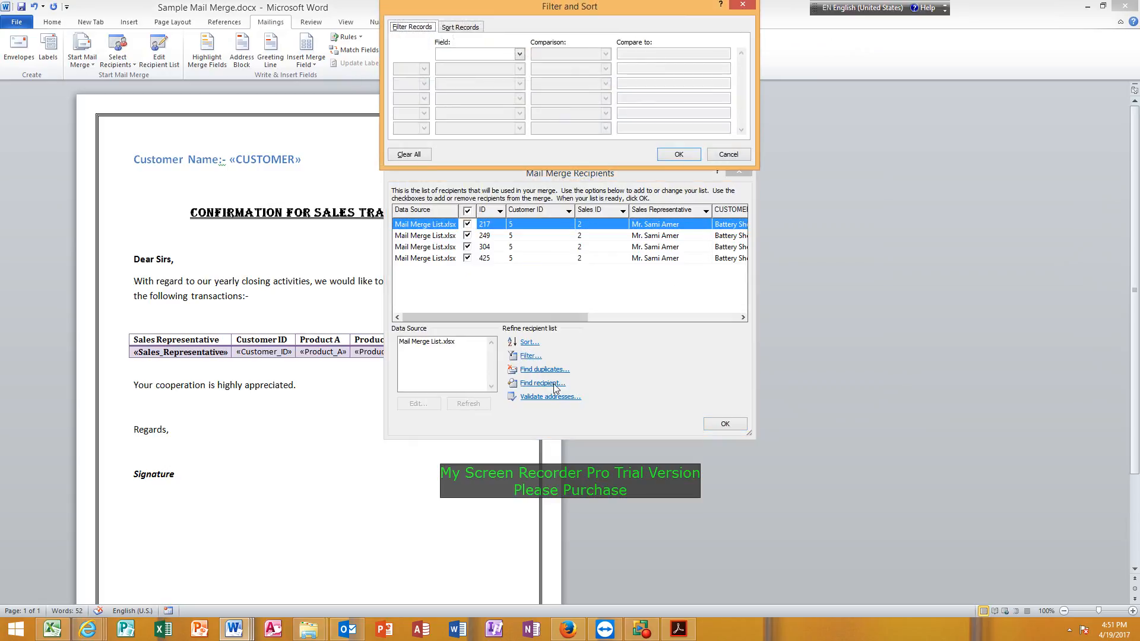
left_click(679, 155)
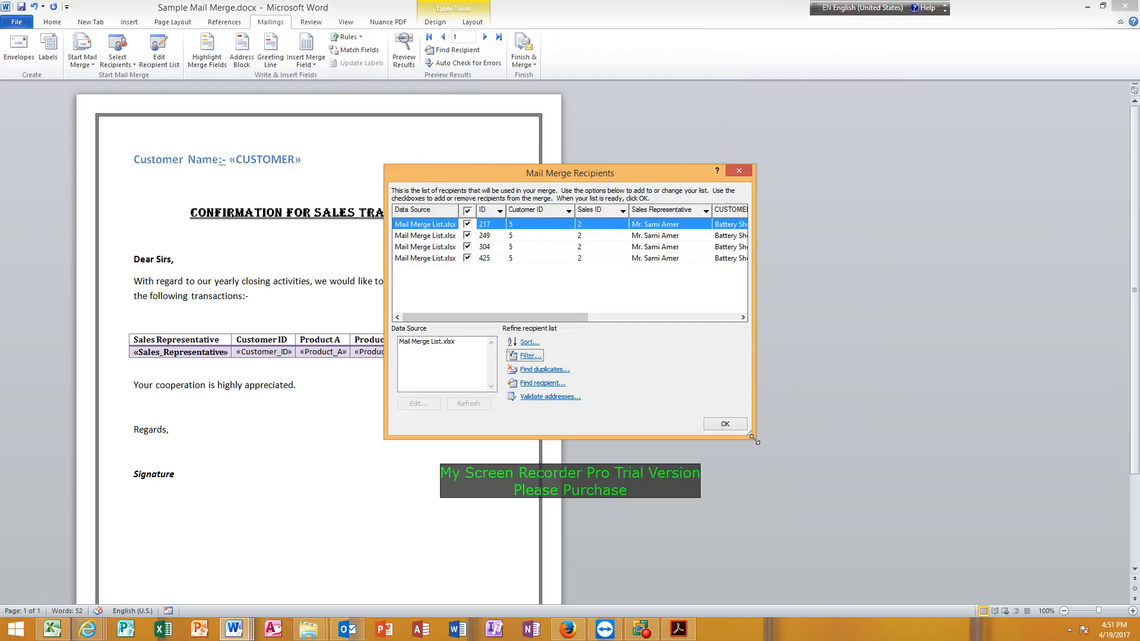
left_click_drag(752, 439, 878, 544)
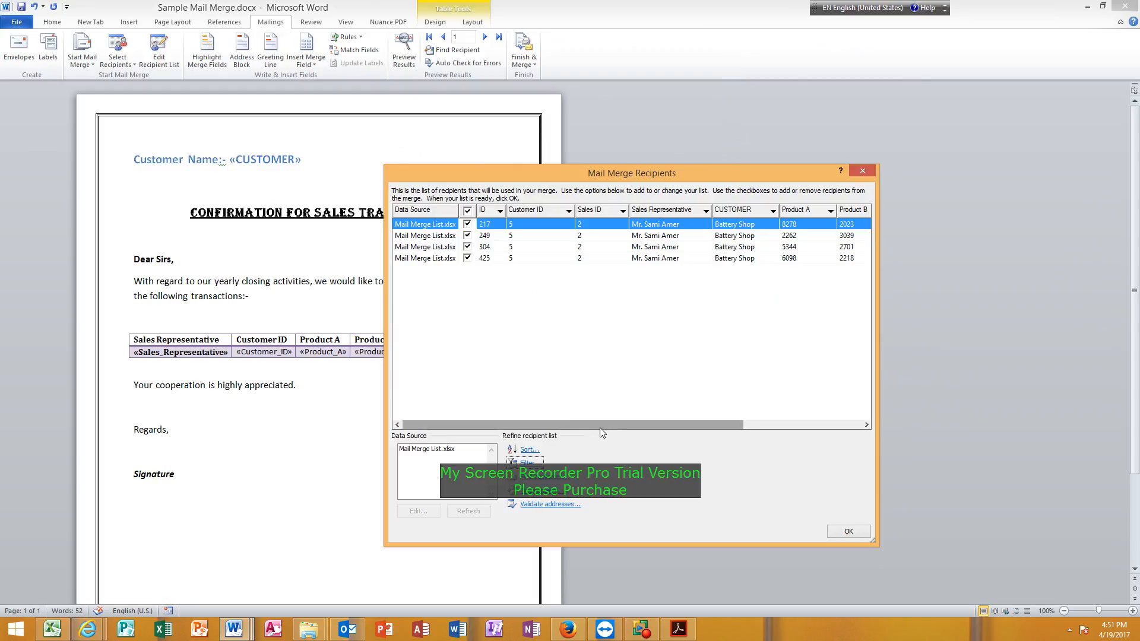
mouse_move(600, 428)
left_mouse_down()
mouse_move(759, 431)
mouse_move(577, 431)
left_mouse_up()
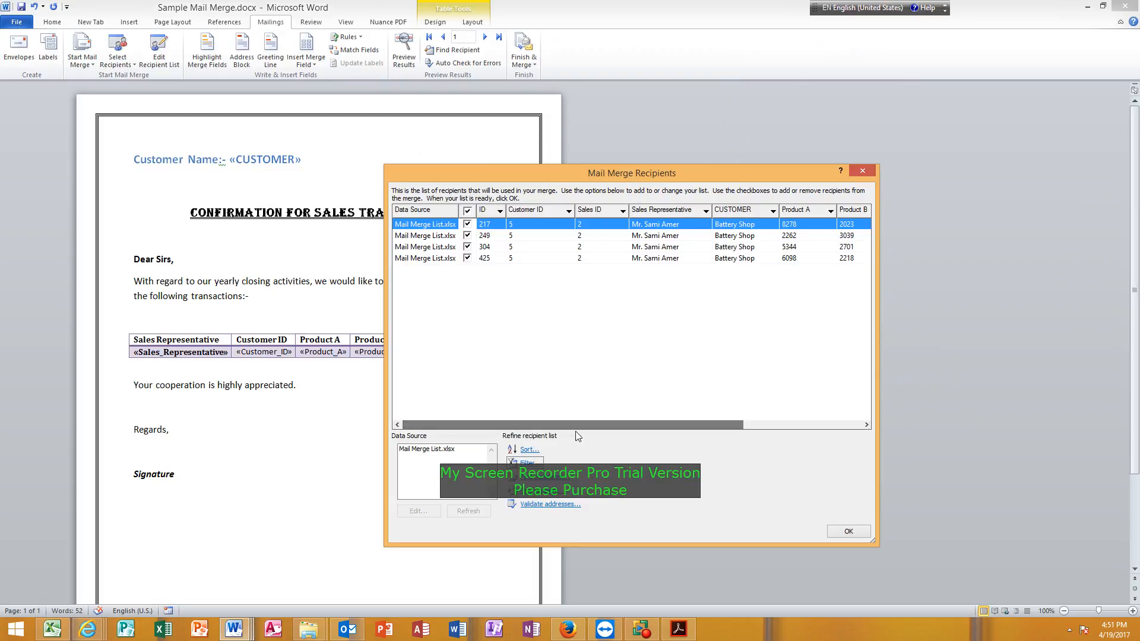
Clear all filter conditions once more and accept the recipient list.
left_click(526, 463)
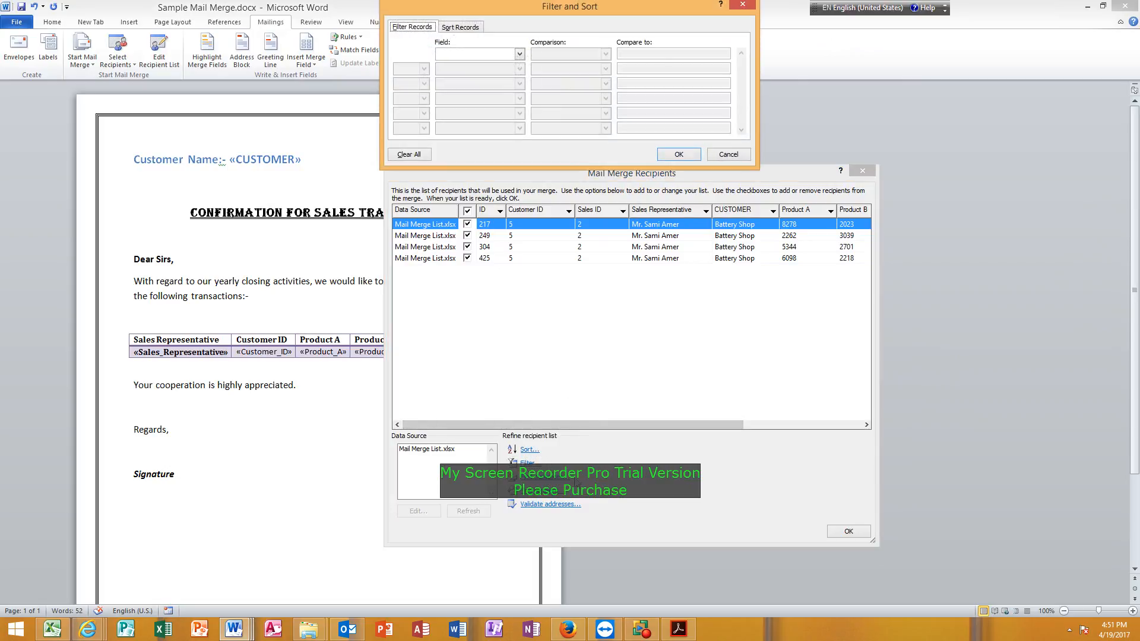
left_click(411, 155)
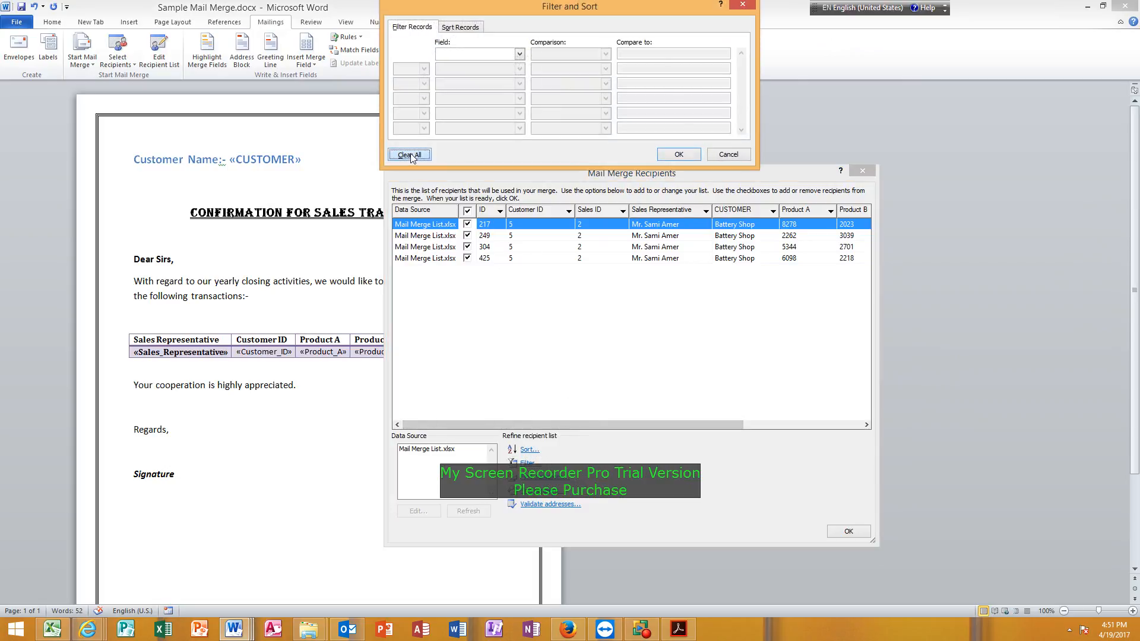
left_click(677, 157)
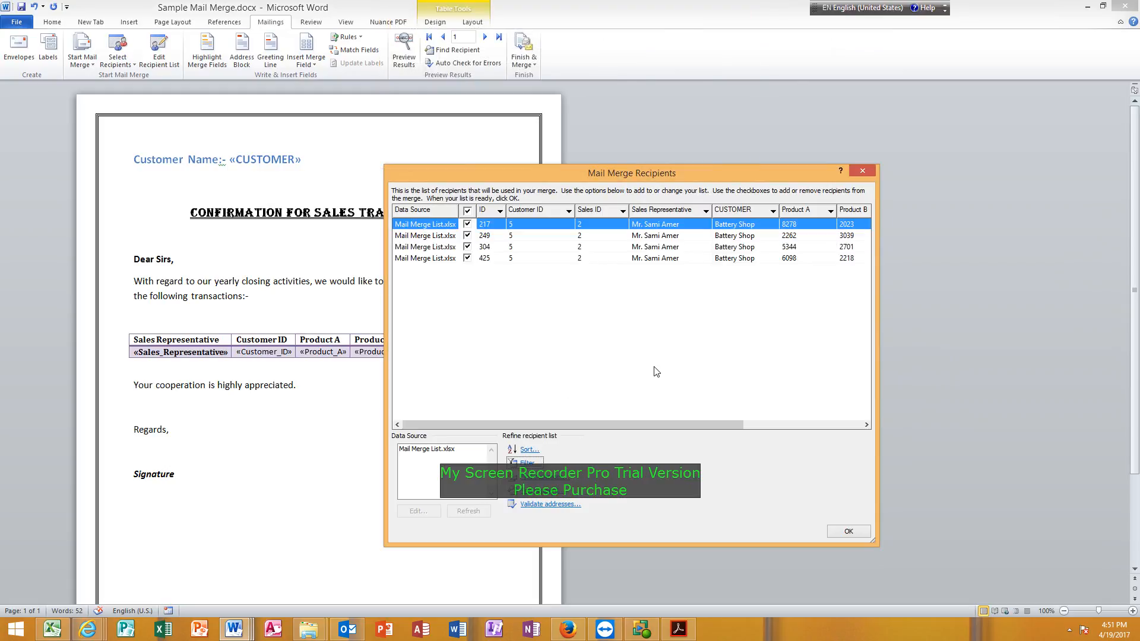
left_click(848, 532)
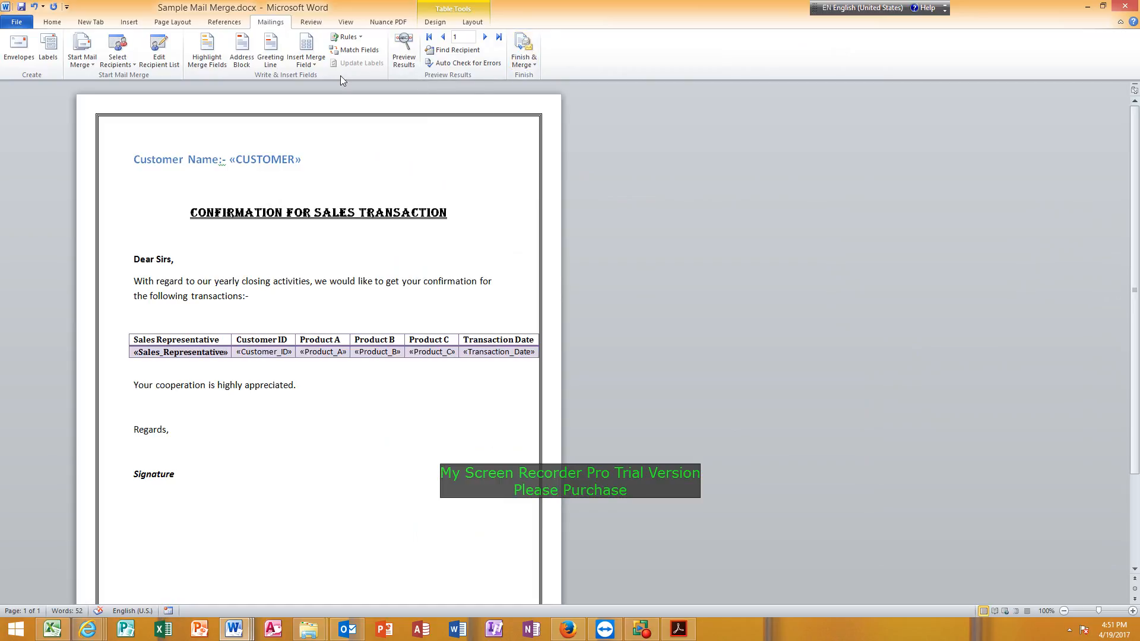
Reopen the recipient list and filter it to records whose Customer ID is equal to 5.
left_click(159, 50)
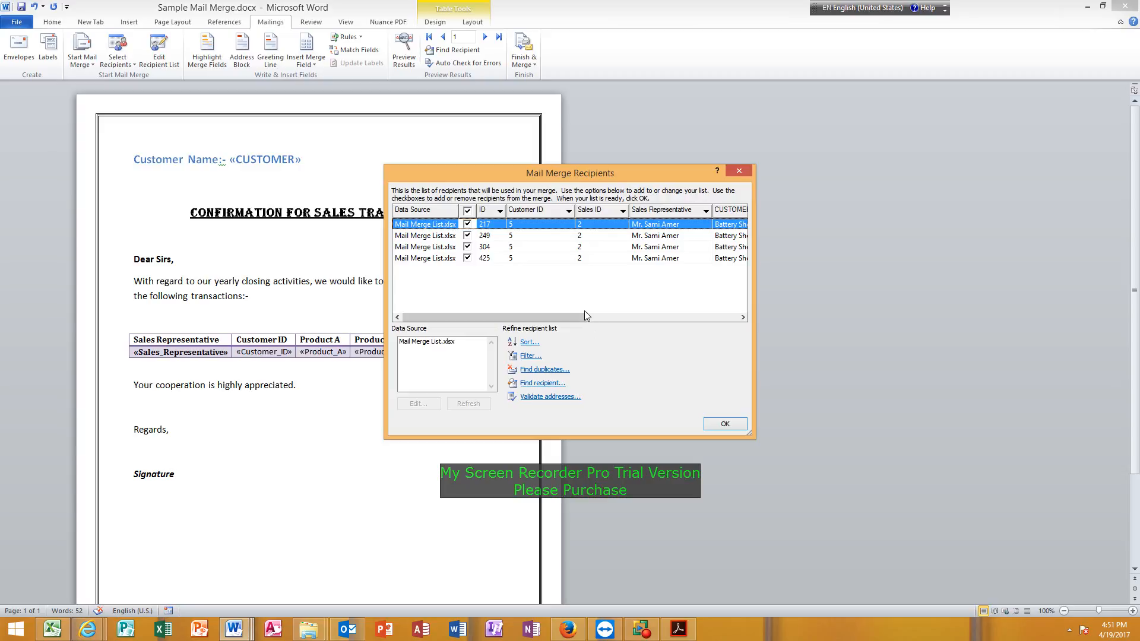
left_click(527, 356)
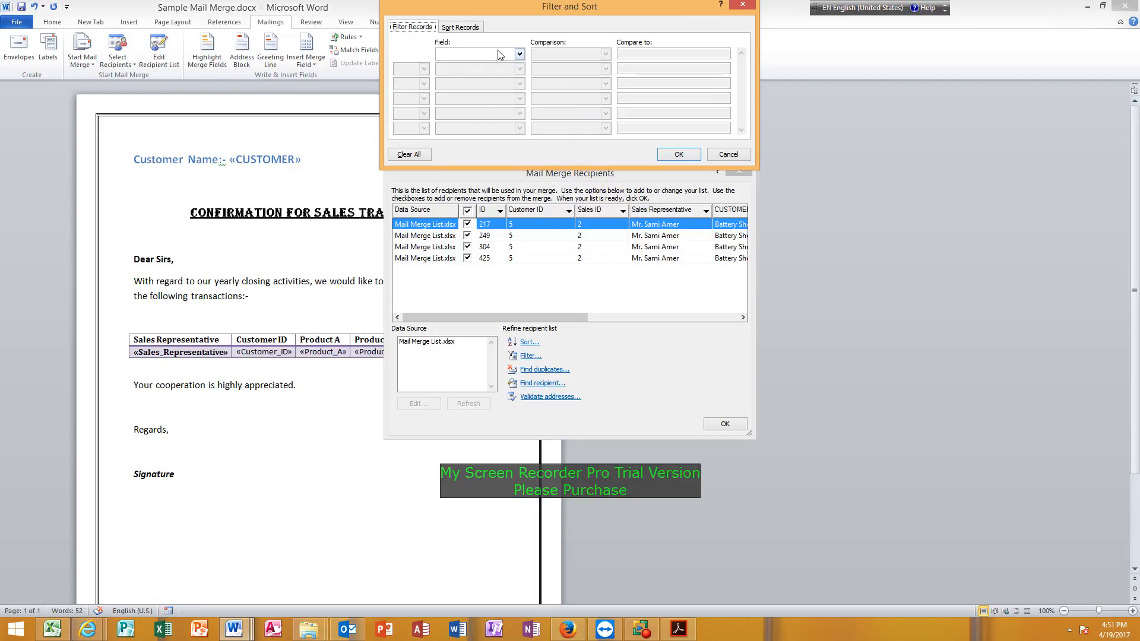
left_click(519, 54)
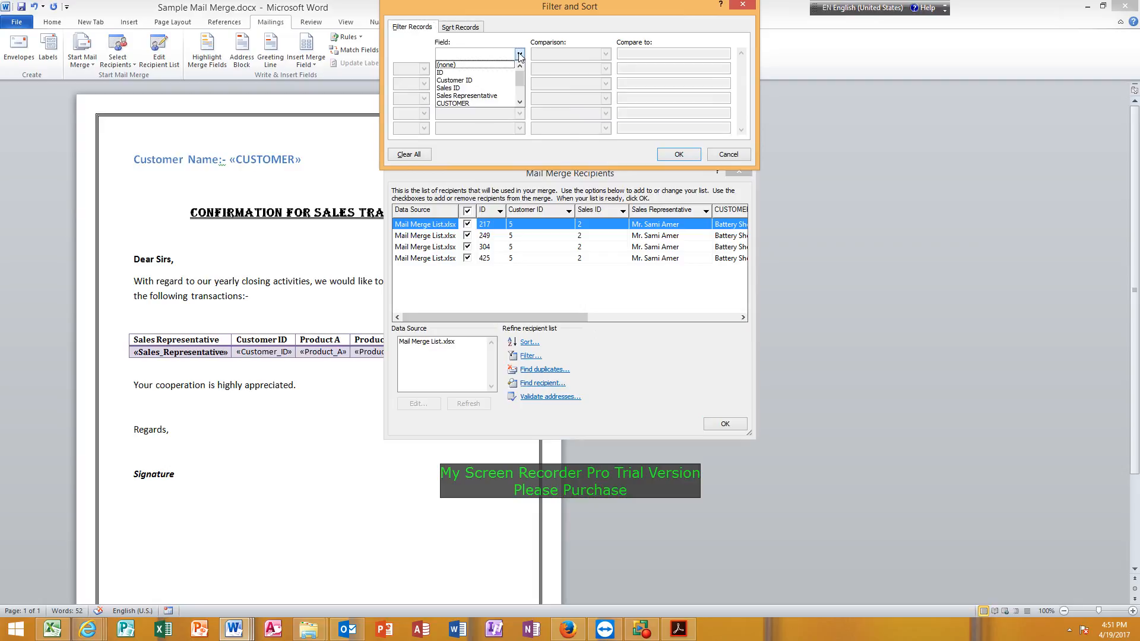
left_click(482, 80)
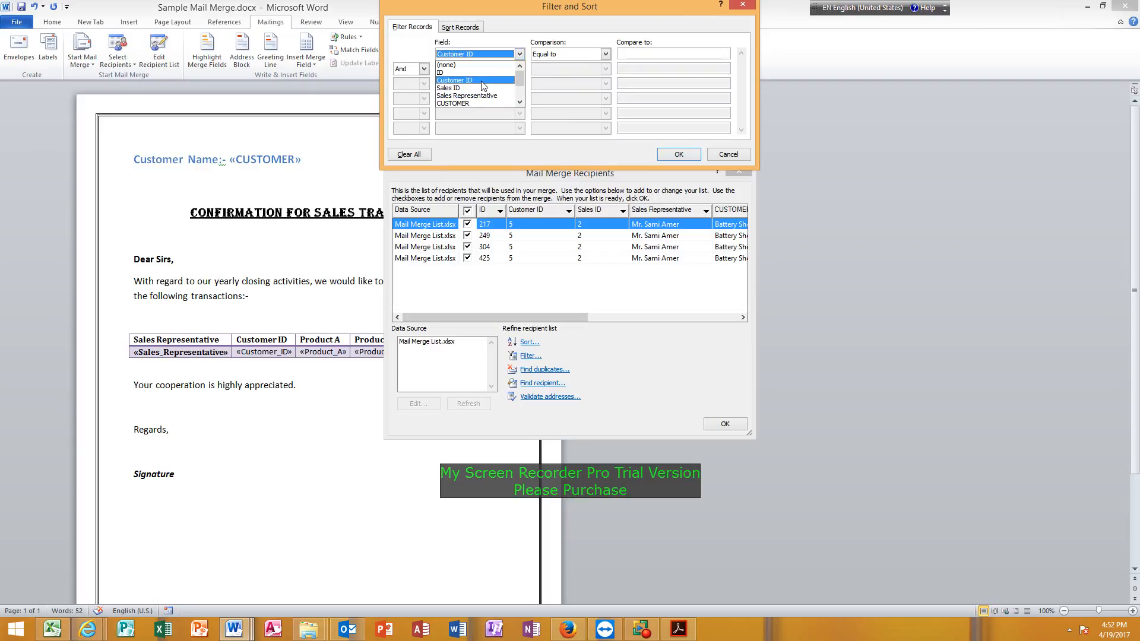
left_click(656, 52)
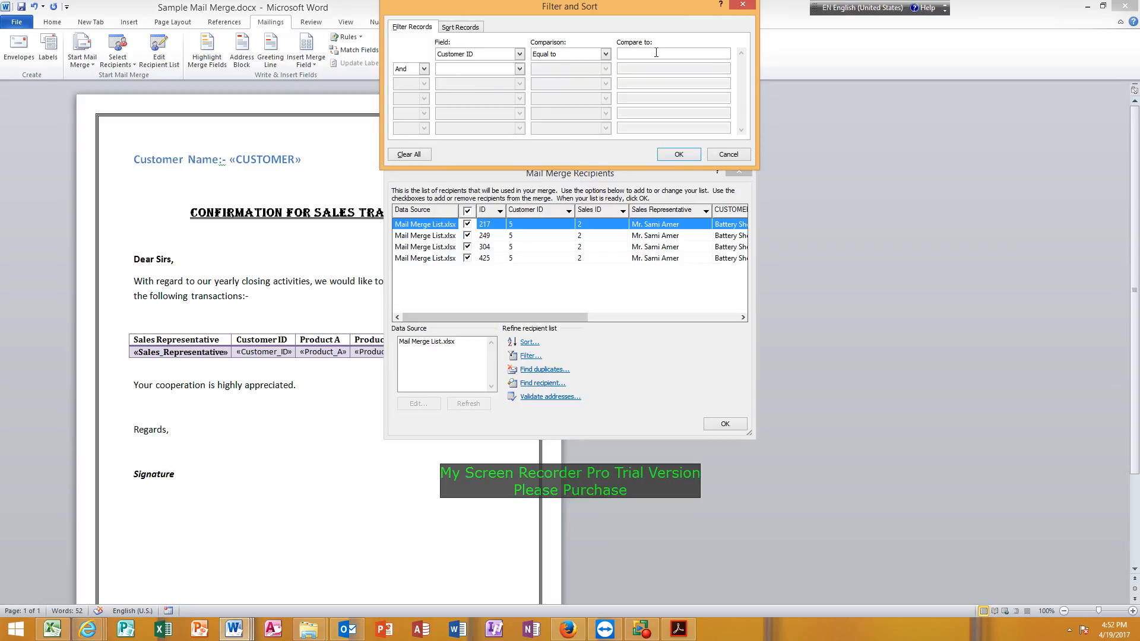
type("5")
left_click(679, 153)
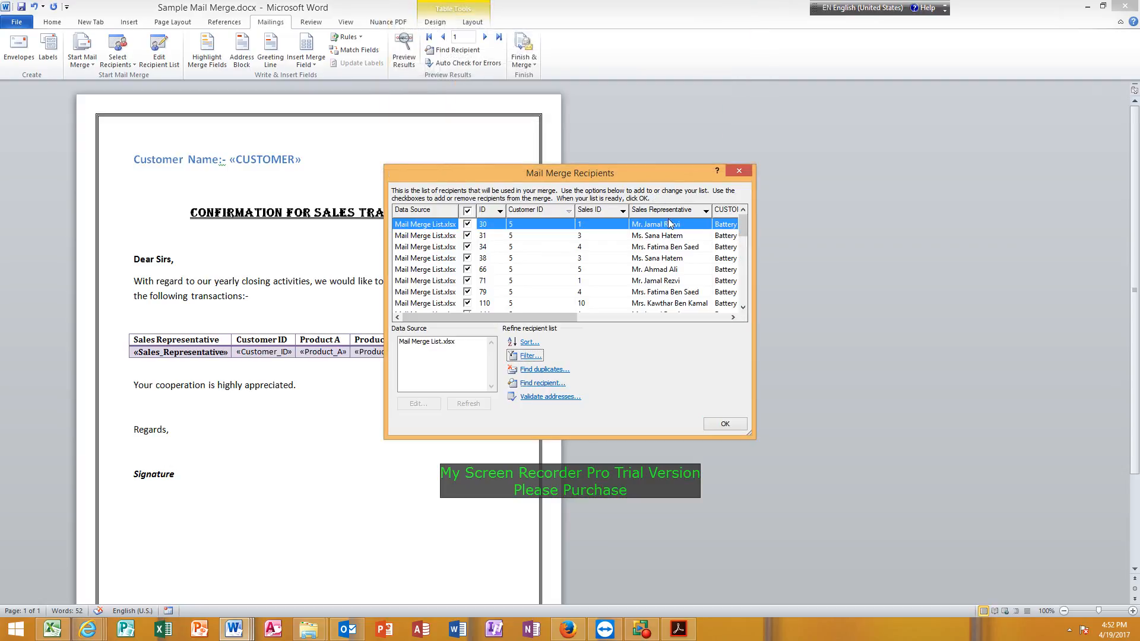
Enlarge the recipient list dialog and look through the filtered Battery Shop records.
left_click_drag(749, 430, 835, 606)
scroll(830, 480, "down", 3)
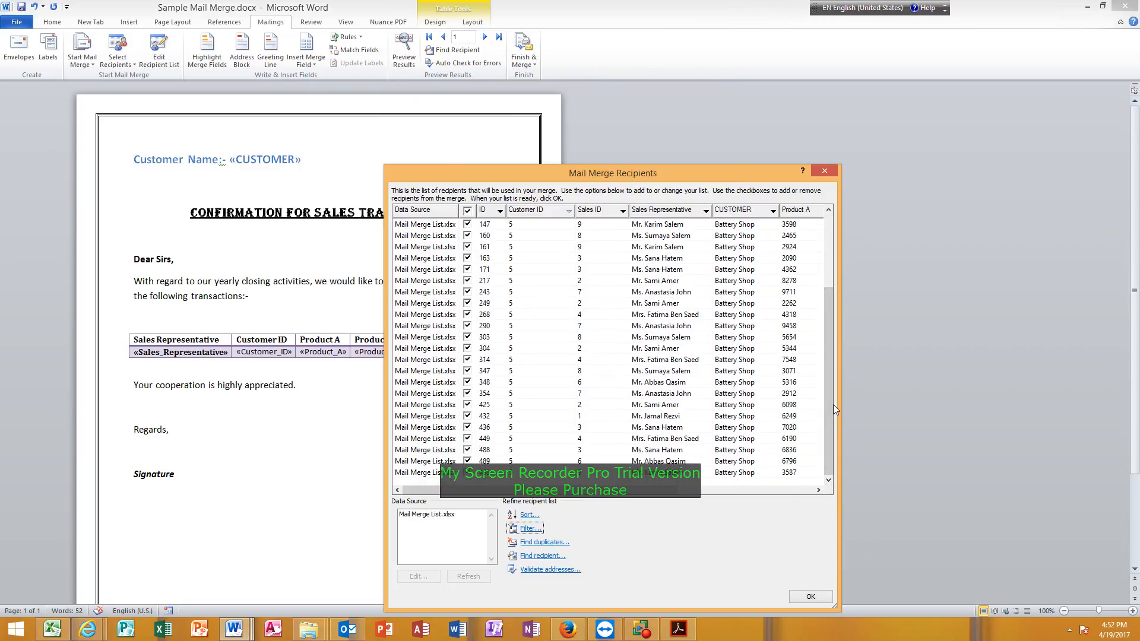
left_click_drag(832, 405, 831, 285)
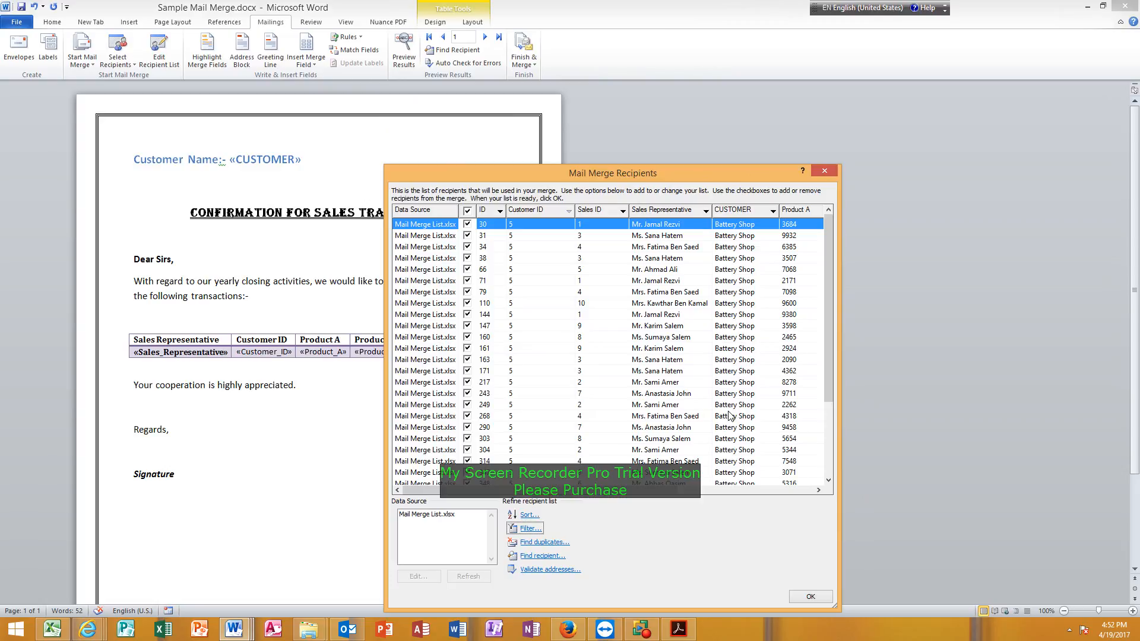
Add a second filter condition, joined with And, for Customer ID equal to 7.
left_click(527, 529)
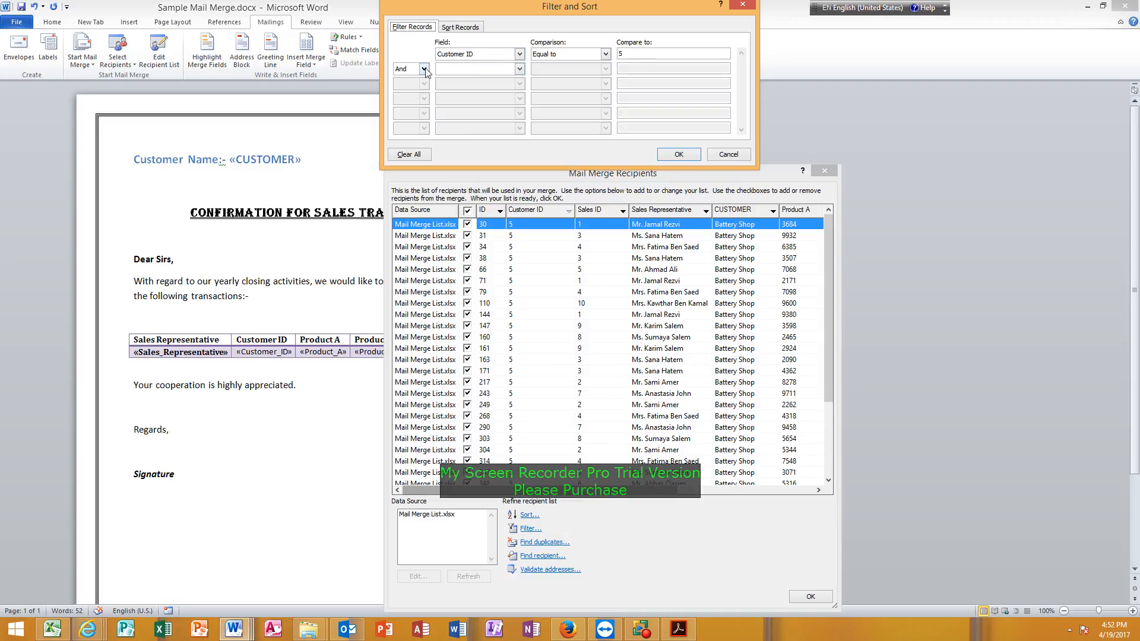
left_click(519, 68)
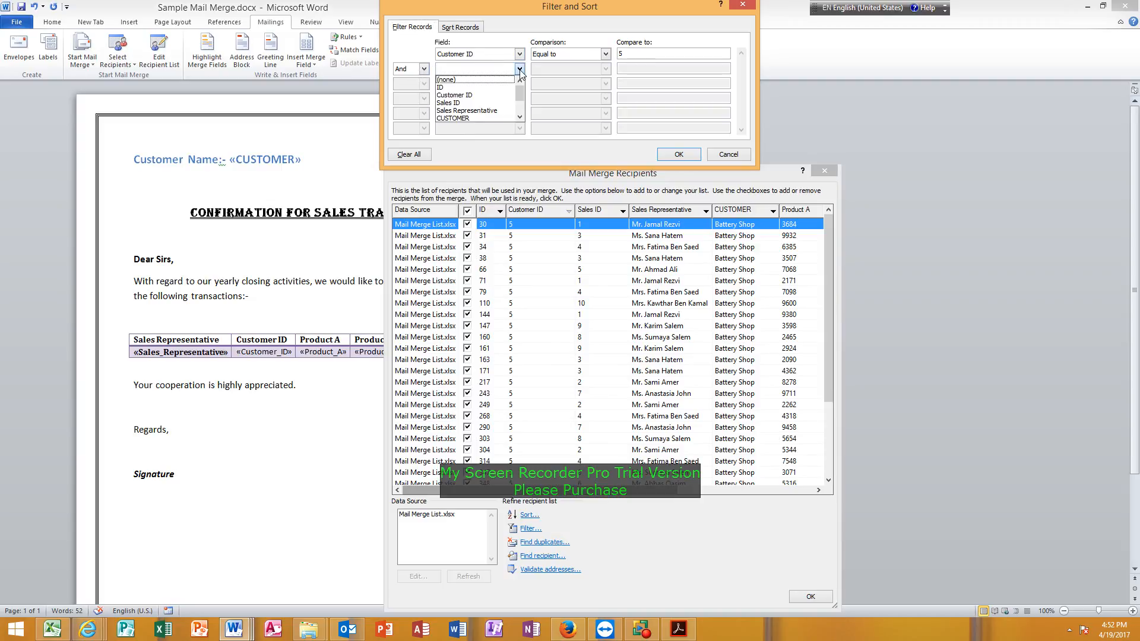
left_click(478, 96)
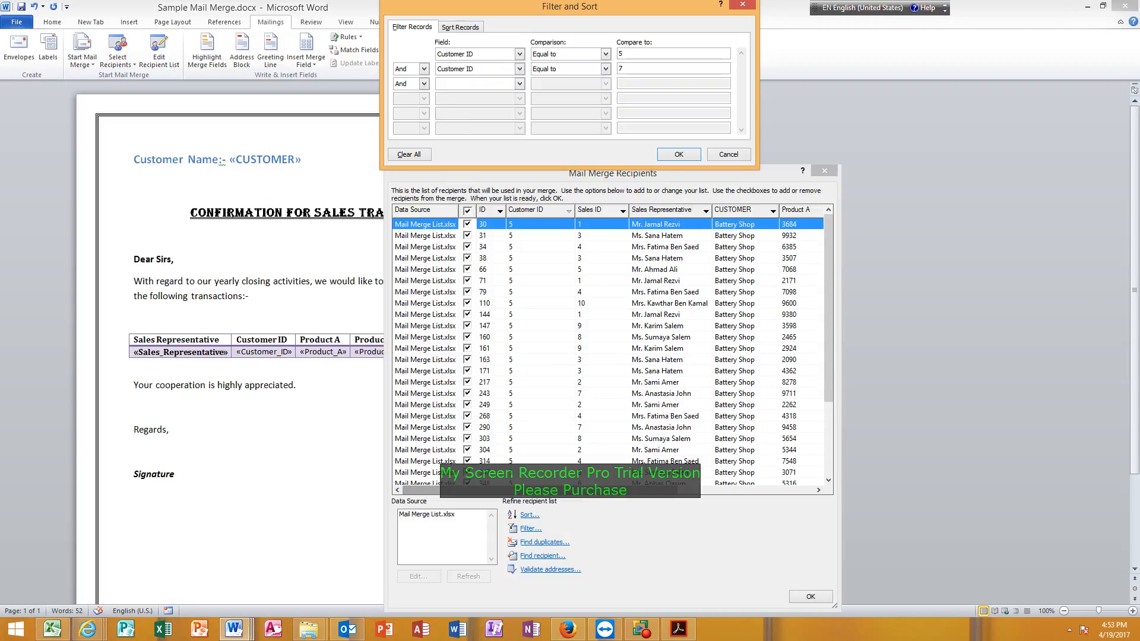
left_click(688, 158)
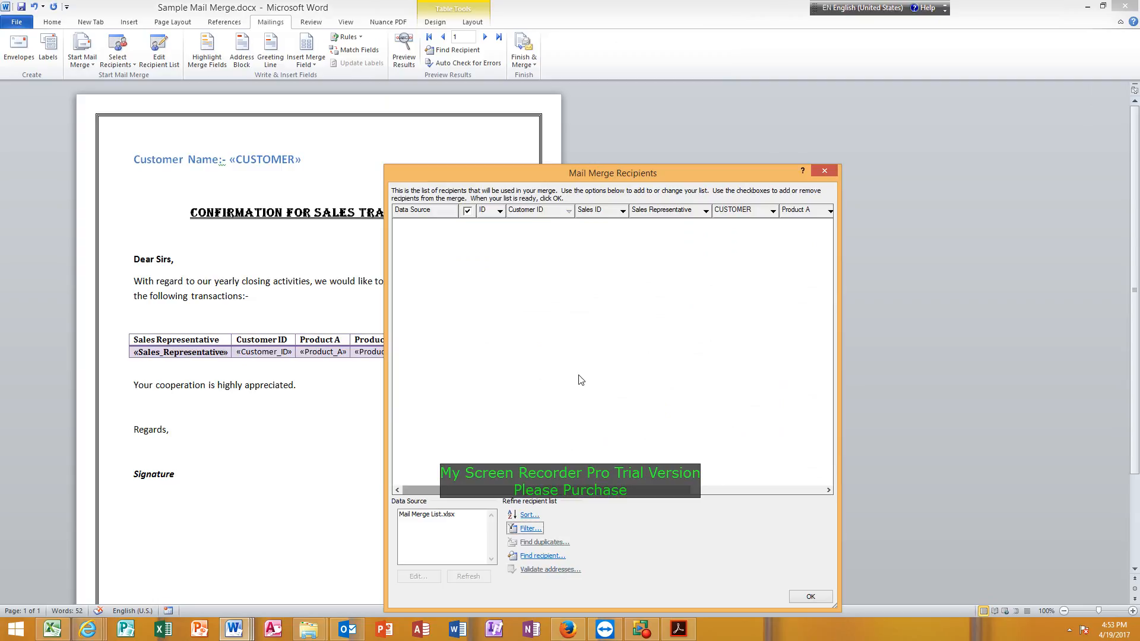
Change the operator joining the two Customer ID conditions to Or and apply the filter.
left_click(528, 528)
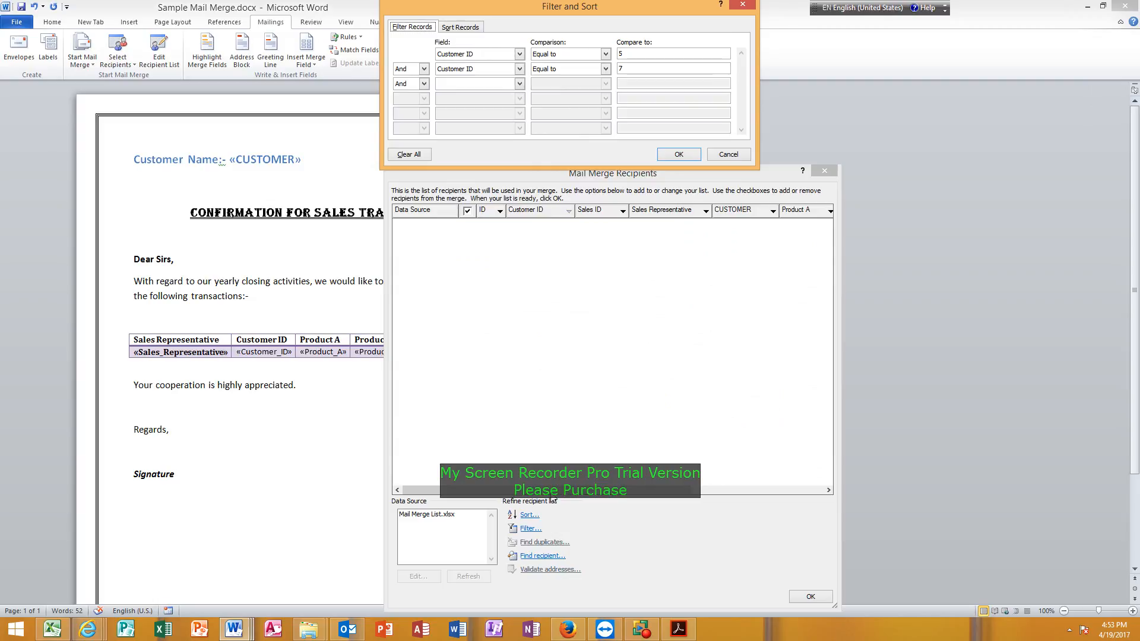
left_click(423, 69)
left_click(414, 87)
left_click(679, 155)
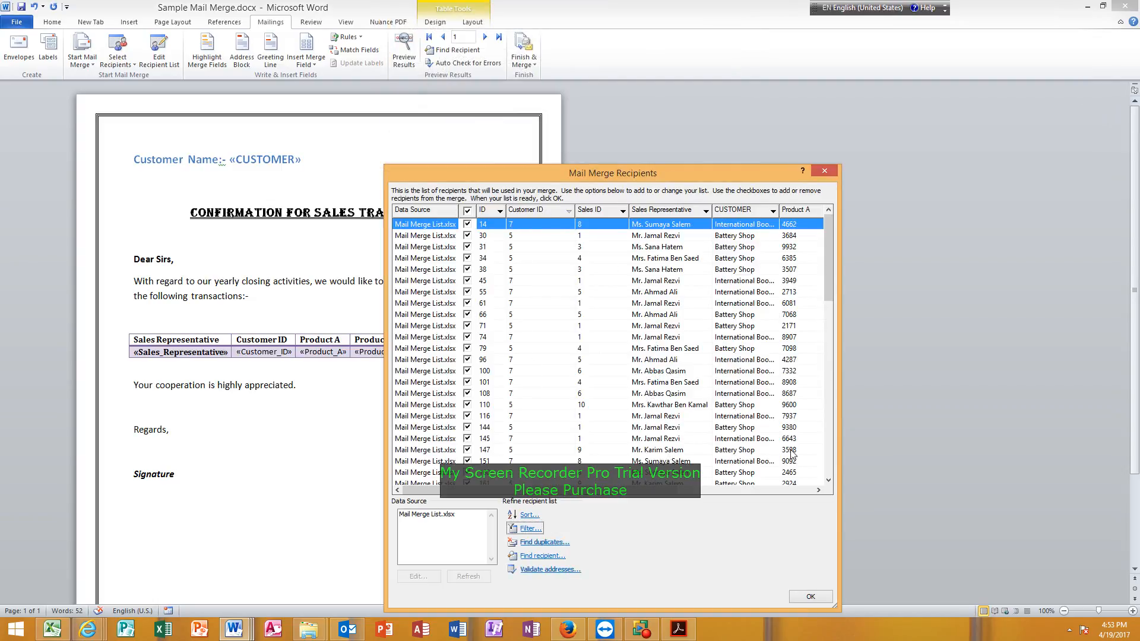
Look through the recipients for Customer IDs 5 and 7 and select the record with ID 308.
left_click(828, 481)
left_click(829, 481)
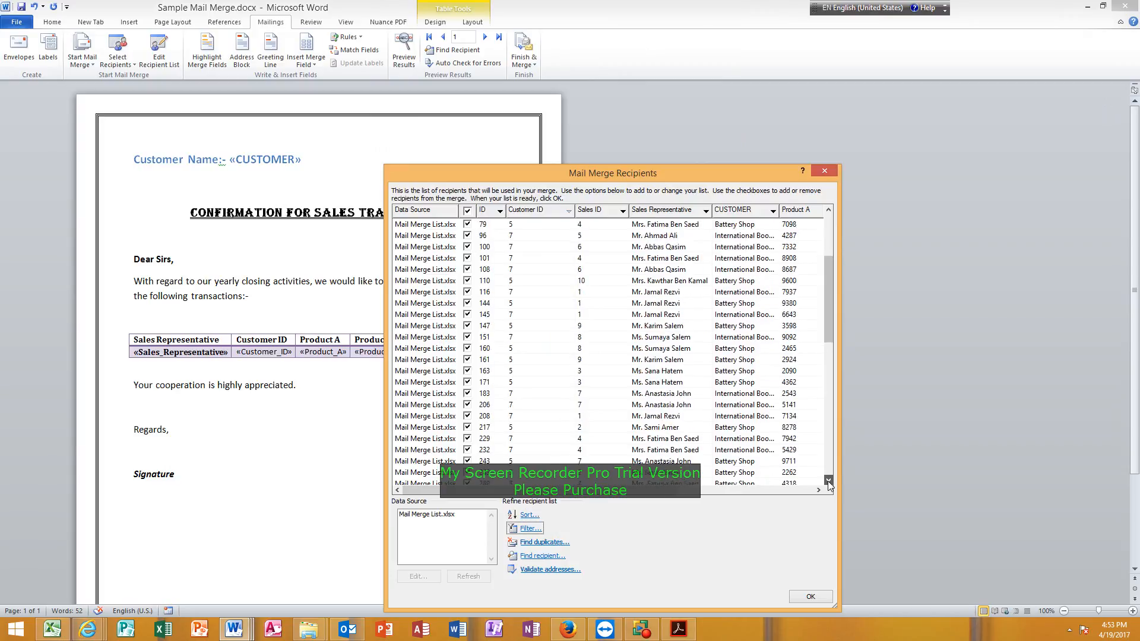
left_click(829, 481)
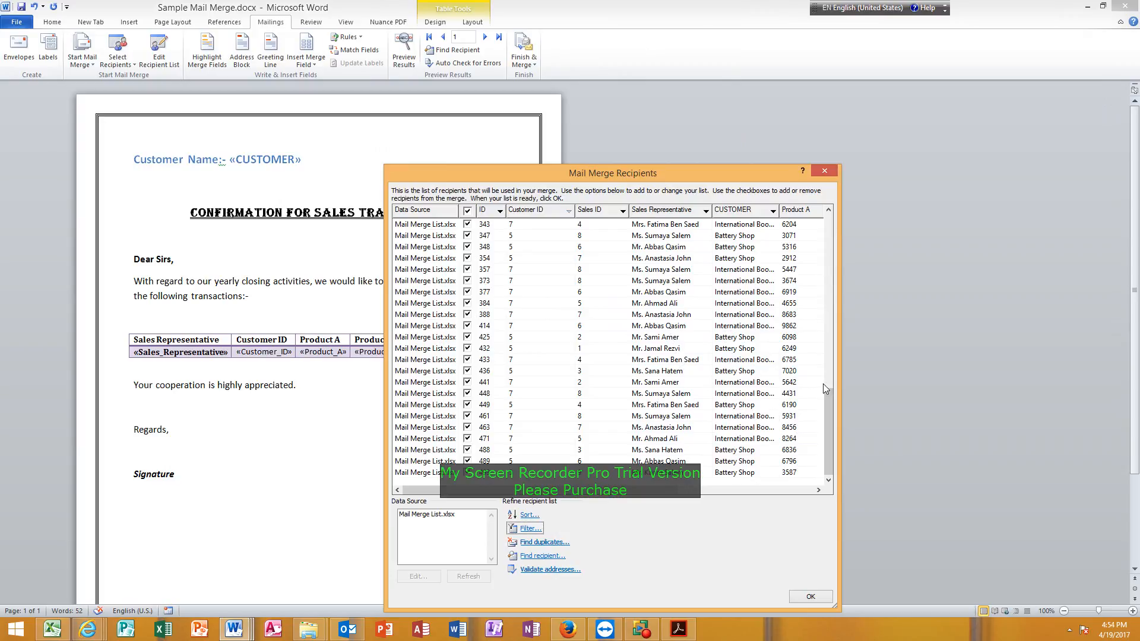
left_click_drag(829, 398, 835, 369)
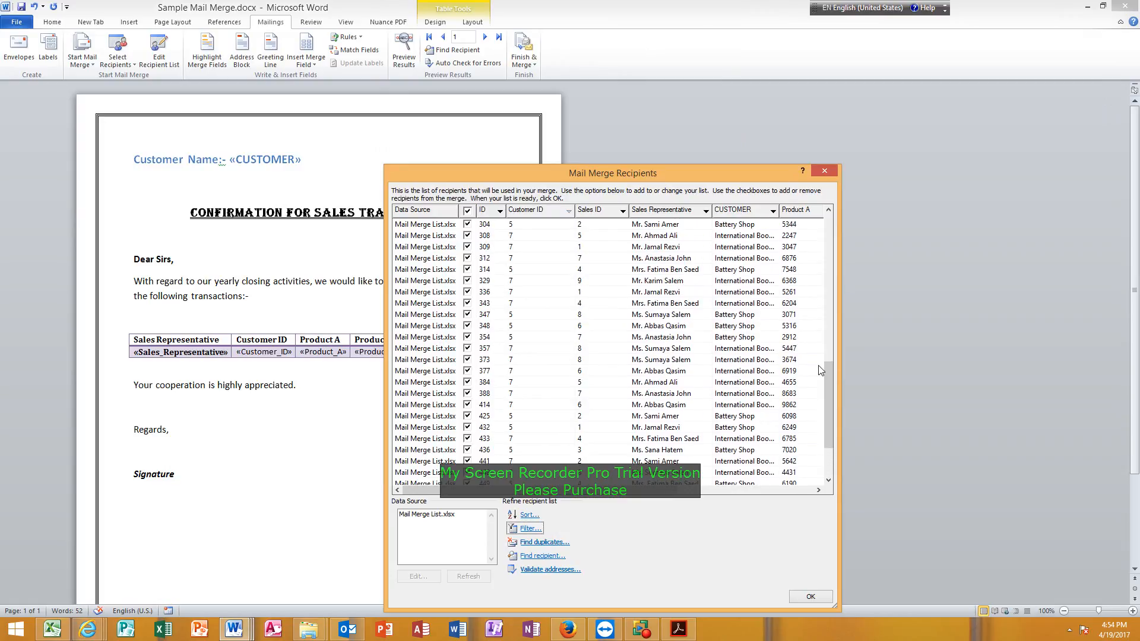
left_click(658, 237)
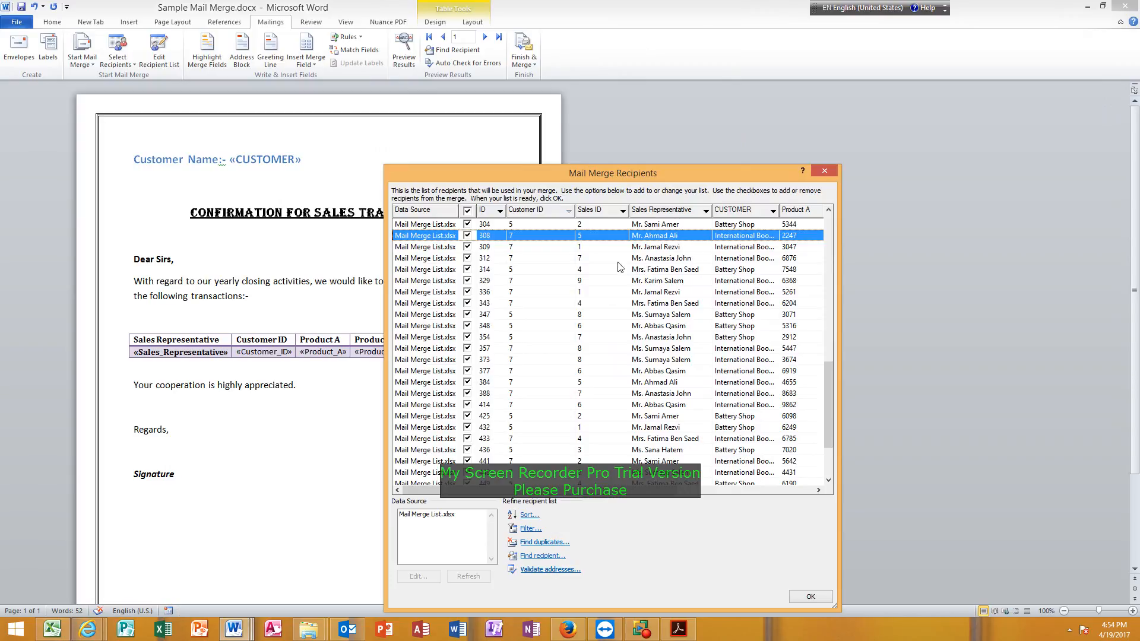
Add an And condition requiring Sales Representative to contain the representative's first name, and apply the filter.
left_click(530, 528)
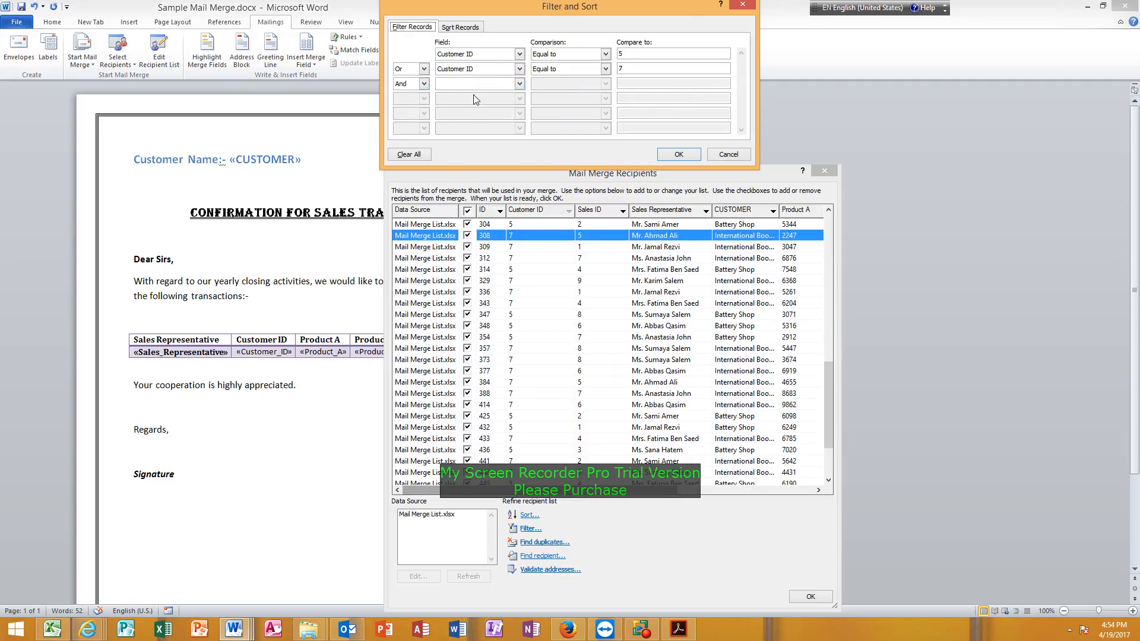
left_click(519, 85)
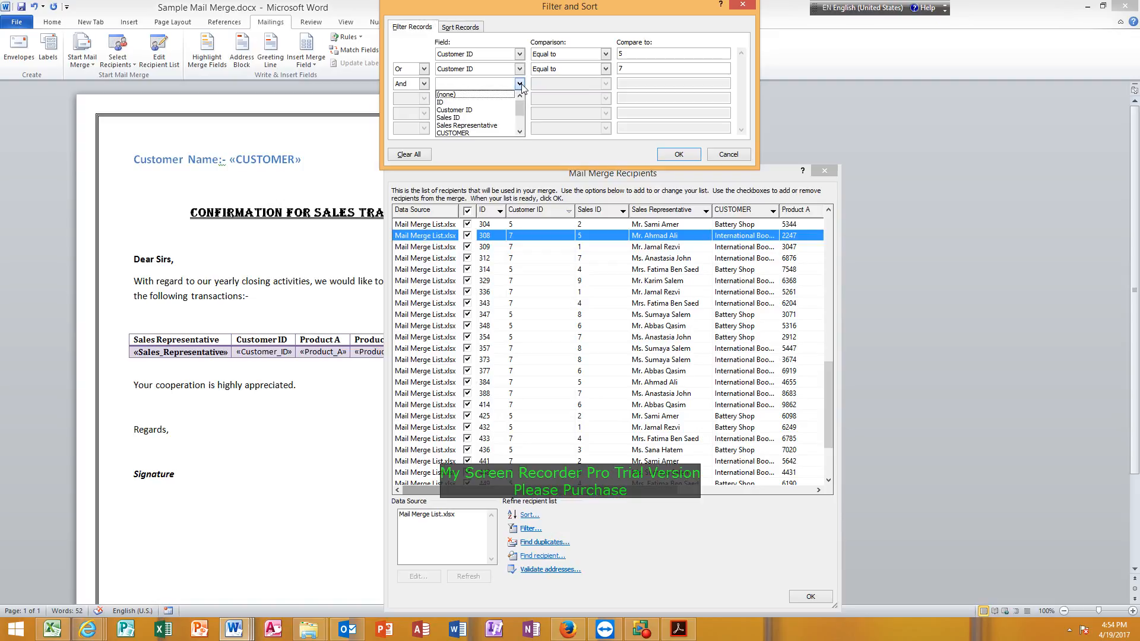
left_click(481, 125)
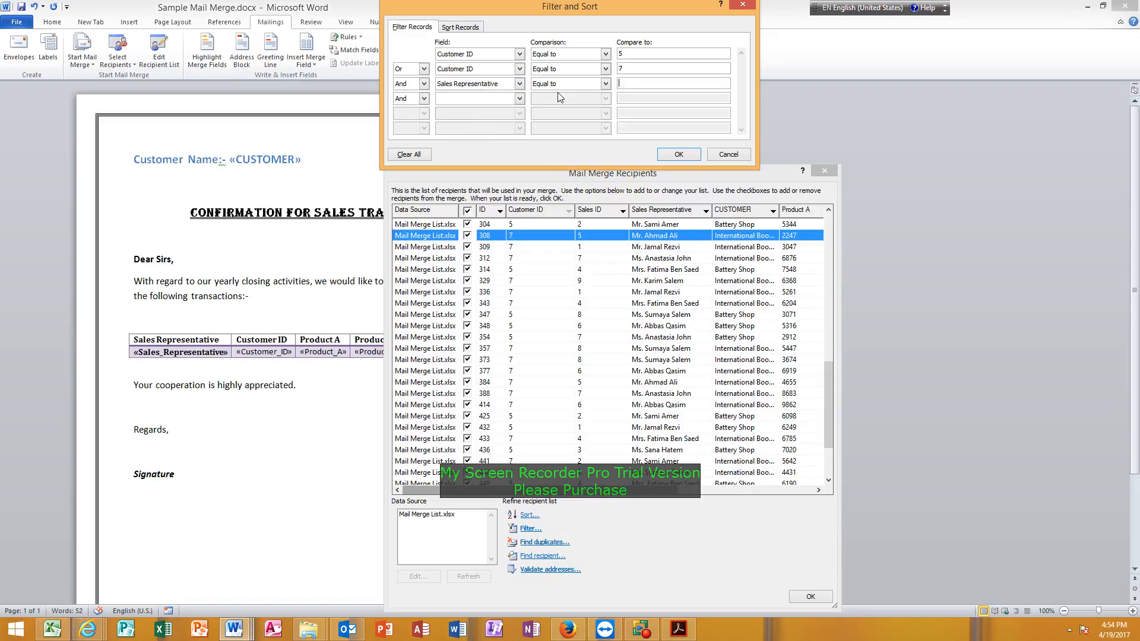
left_click(563, 84)
scroll(562, 111, "down", 1)
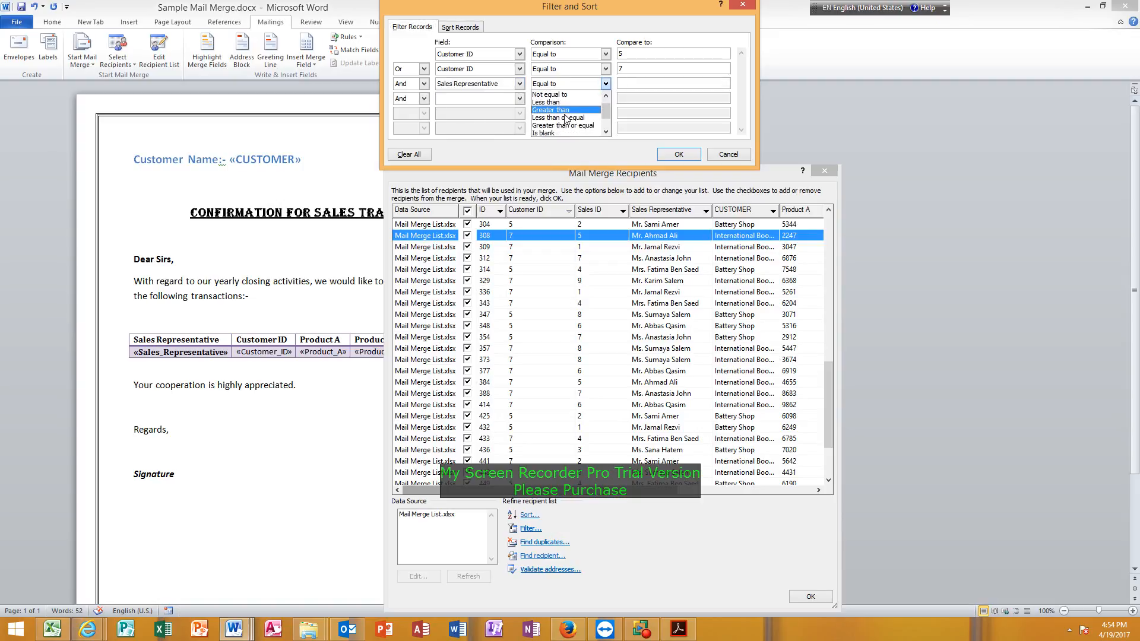
scroll(572, 126, "down", 1)
scroll(573, 127, "down", 1)
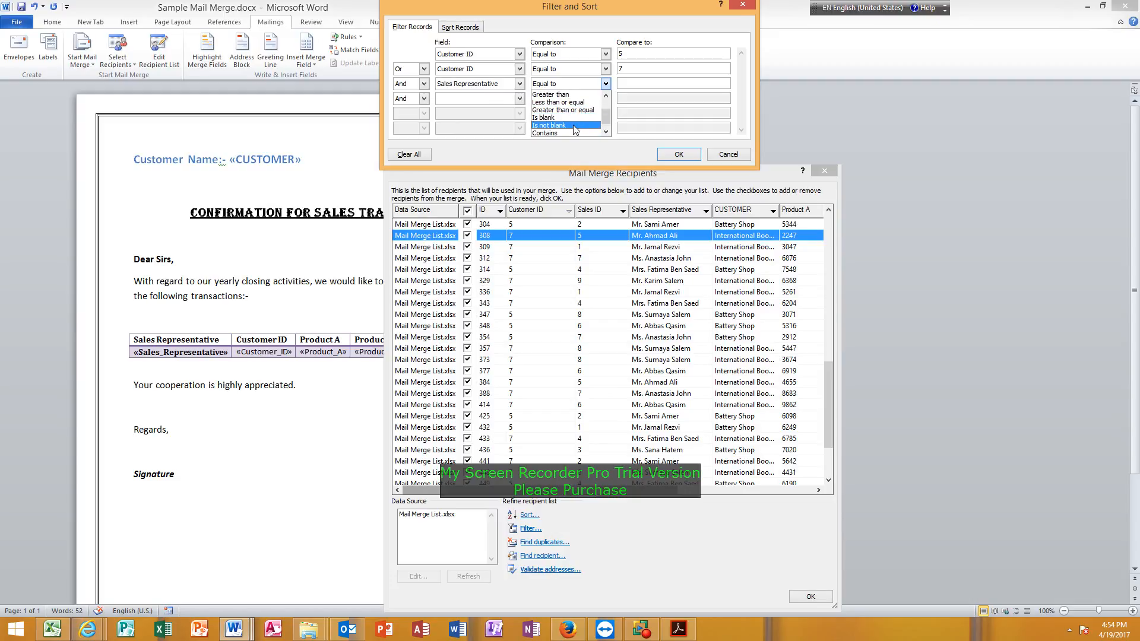
left_click(559, 133)
key("Tab")
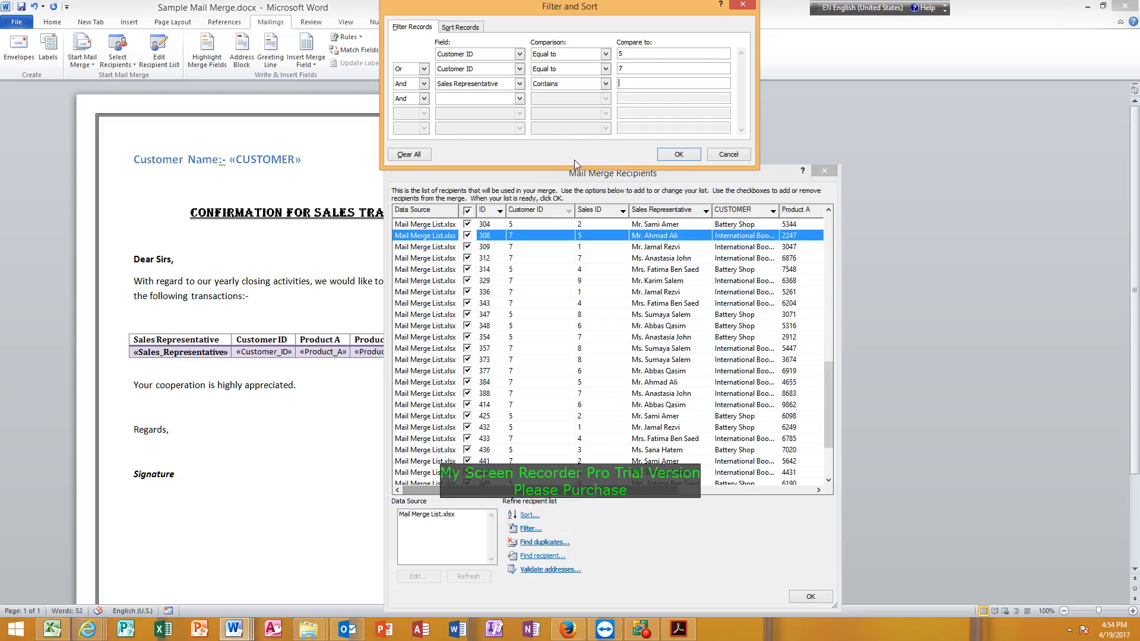
type("Ahmad")
left_click(678, 154)
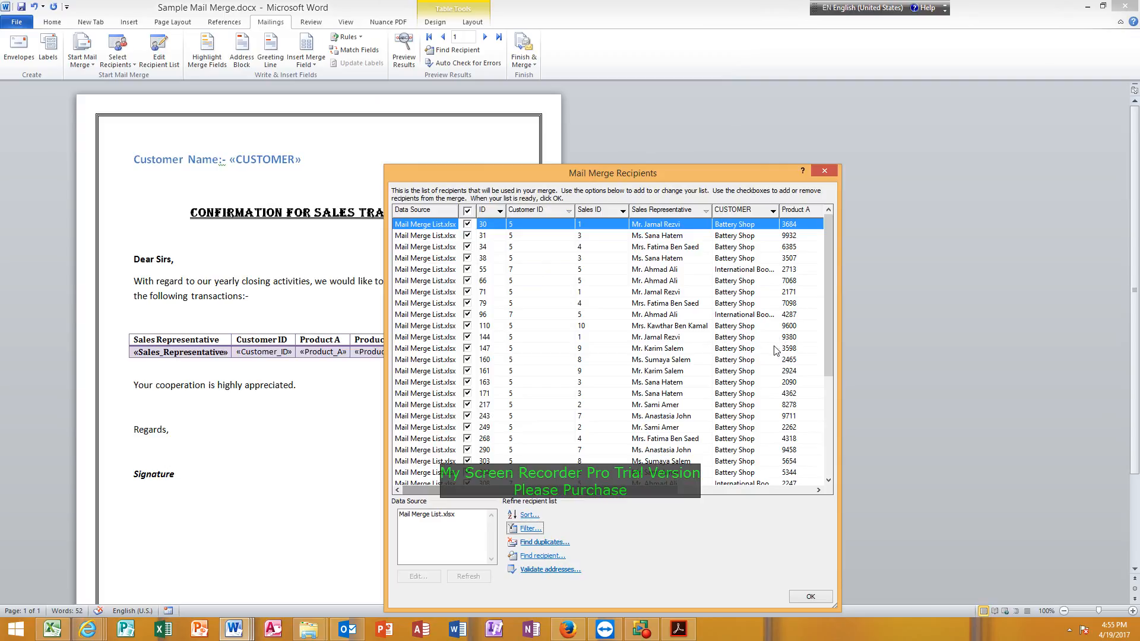
Look through the filtered recipients for the records with Customer ID 7 and check their sales representative.
left_click(527, 318)
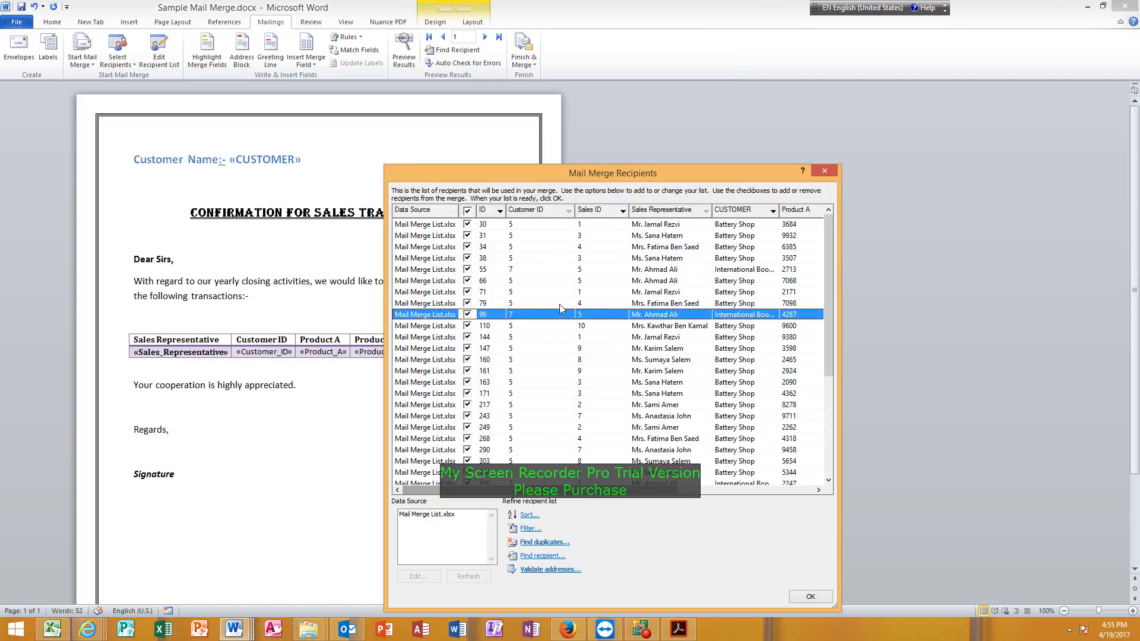
scroll(561, 306, "down", 2)
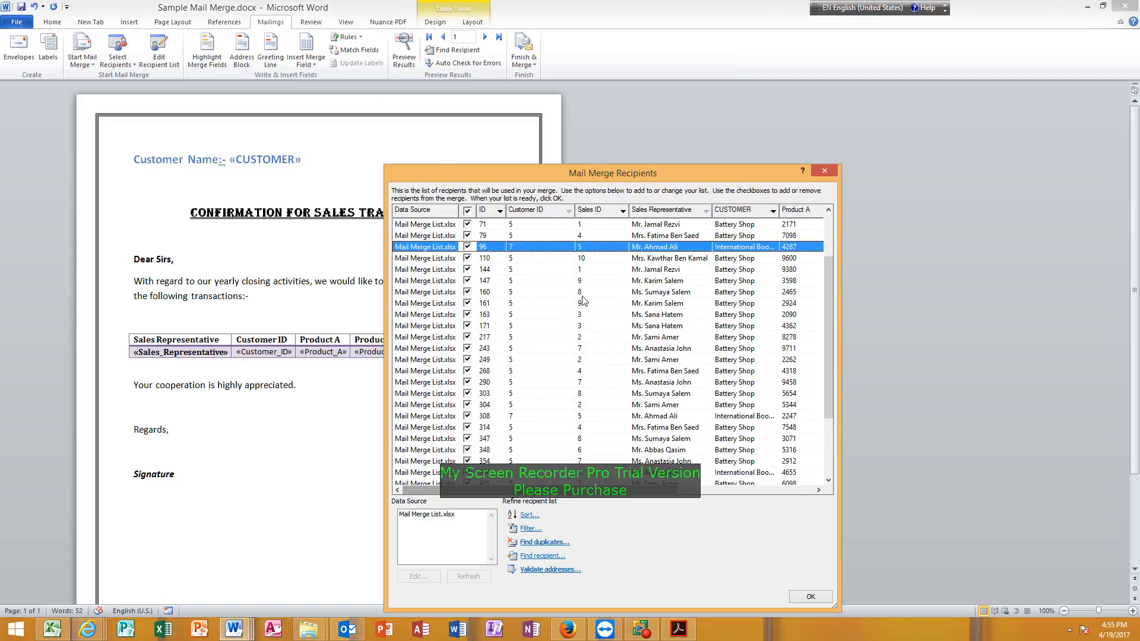
left_click(529, 417)
scroll(649, 426, "down", 2)
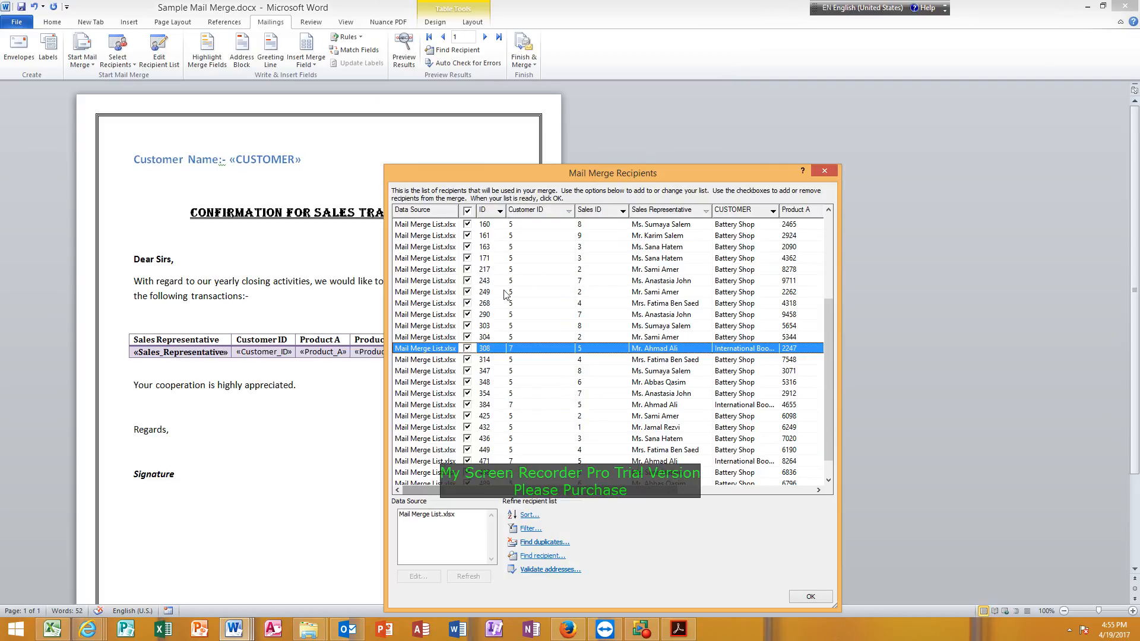
scroll(530, 333, "down", 1)
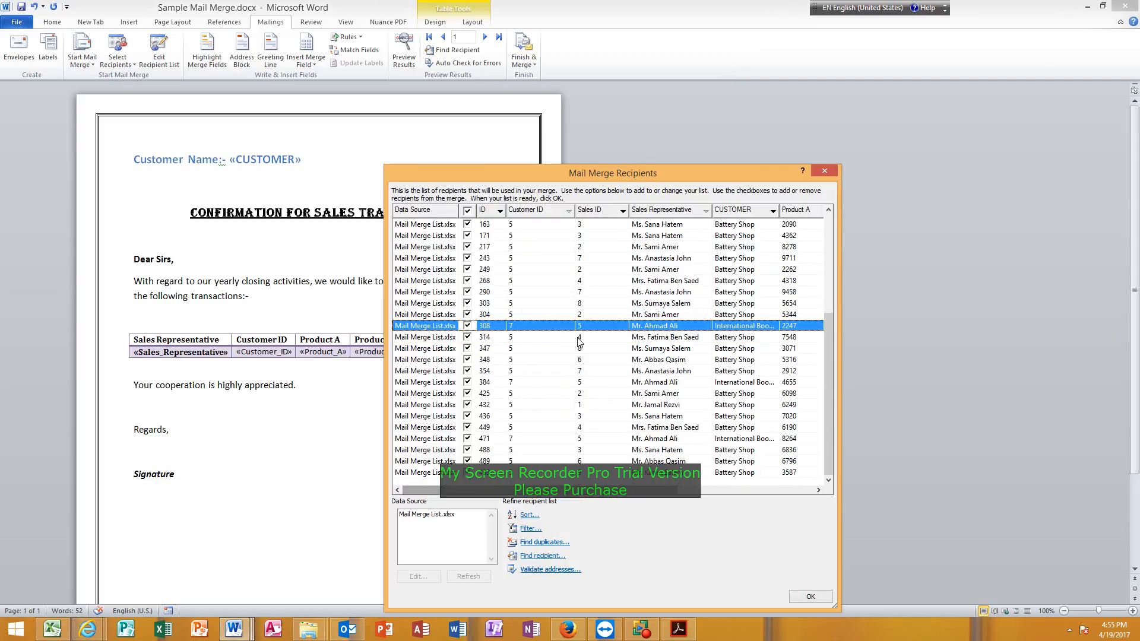
left_click(526, 439)
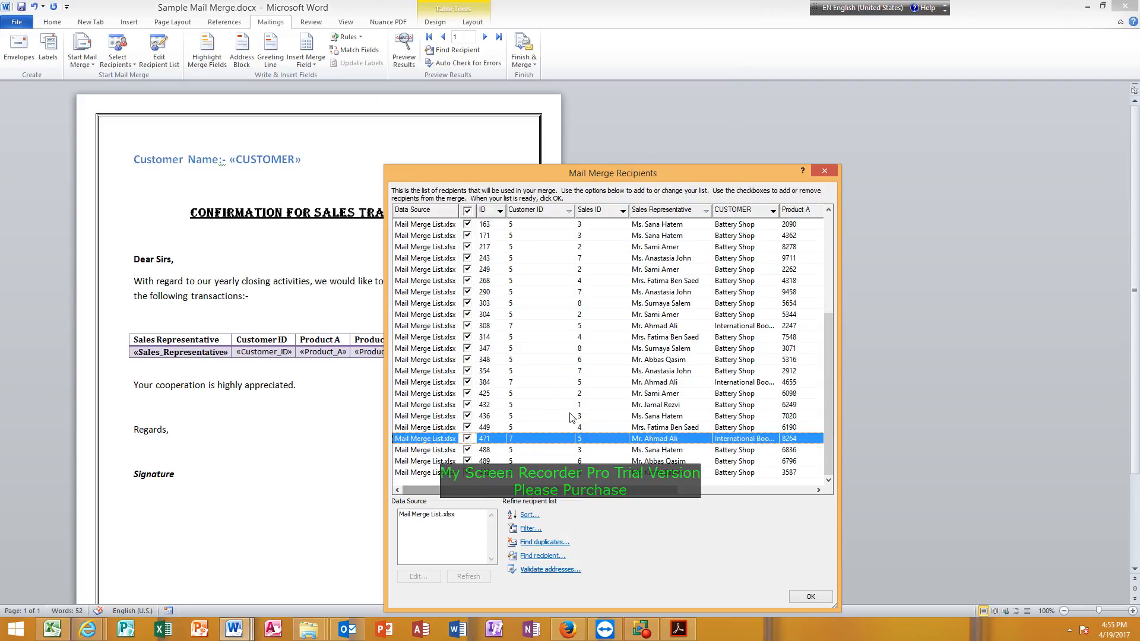
scroll(578, 395, "up", 5)
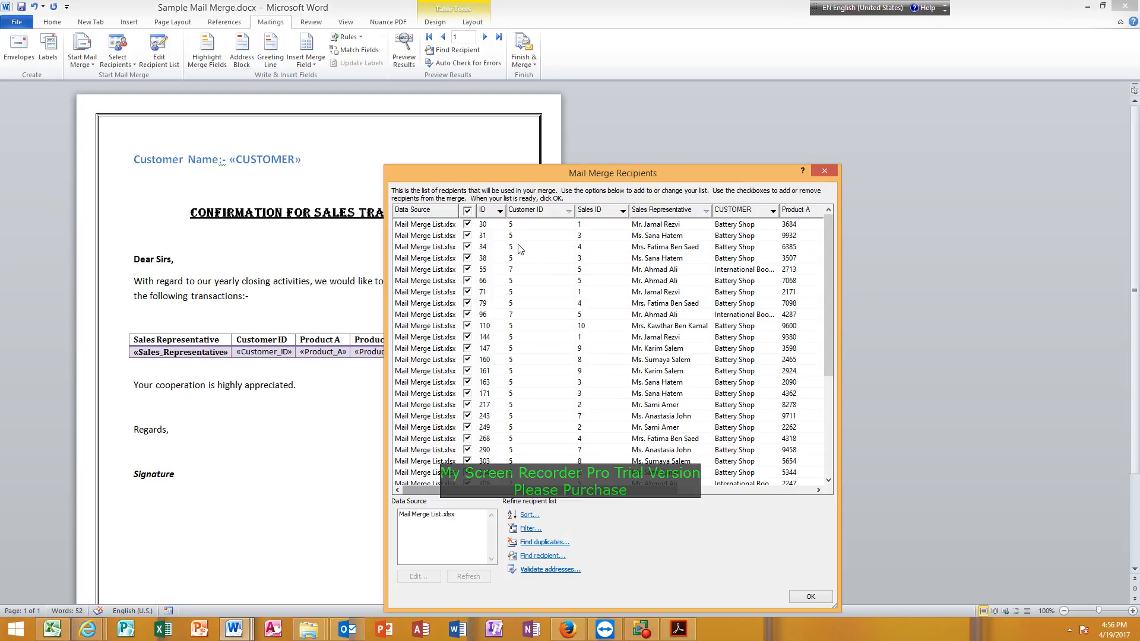
Change the second filter condition to And, Sales Representative, Contains, with the representative's first name.
left_click(529, 529)
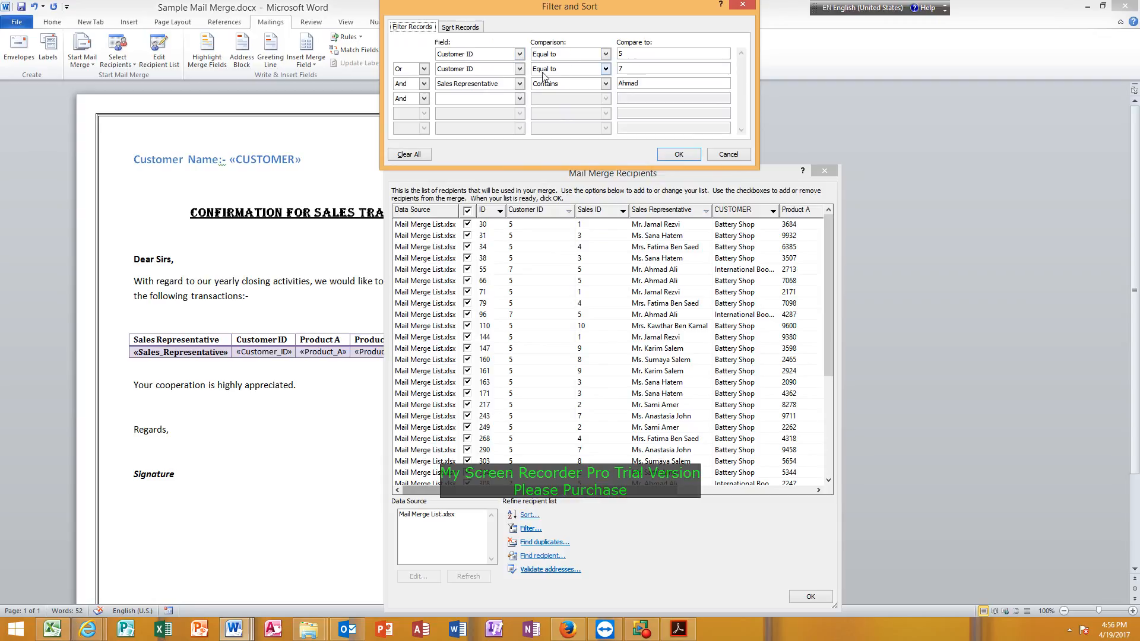
left_click(424, 69)
left_click(415, 81)
left_click(519, 69)
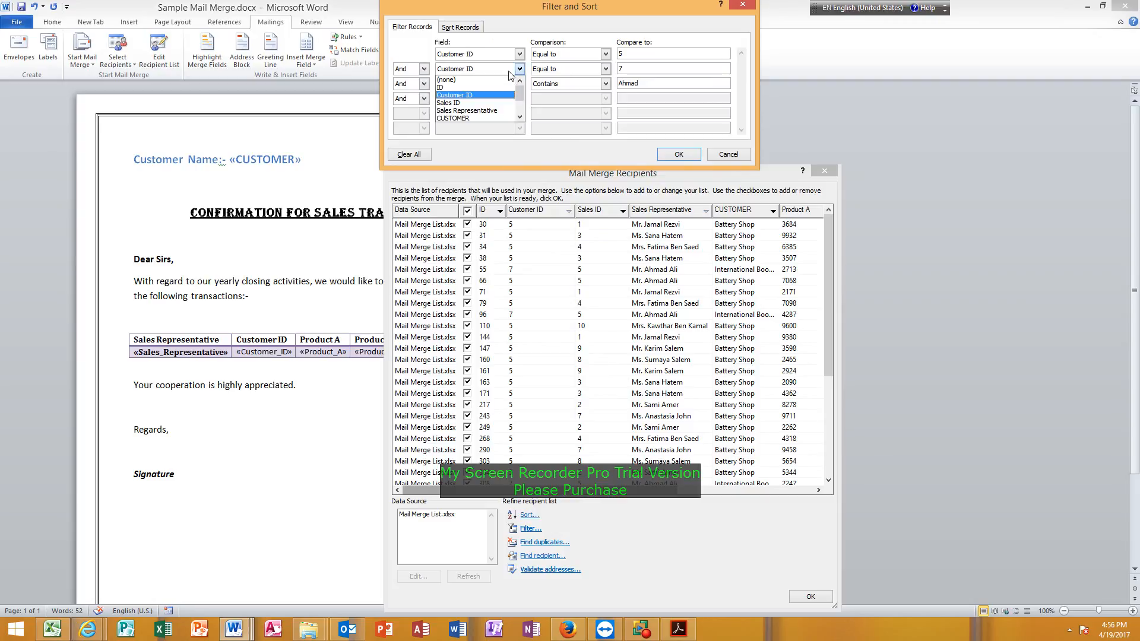
left_click(495, 111)
left_click(605, 68)
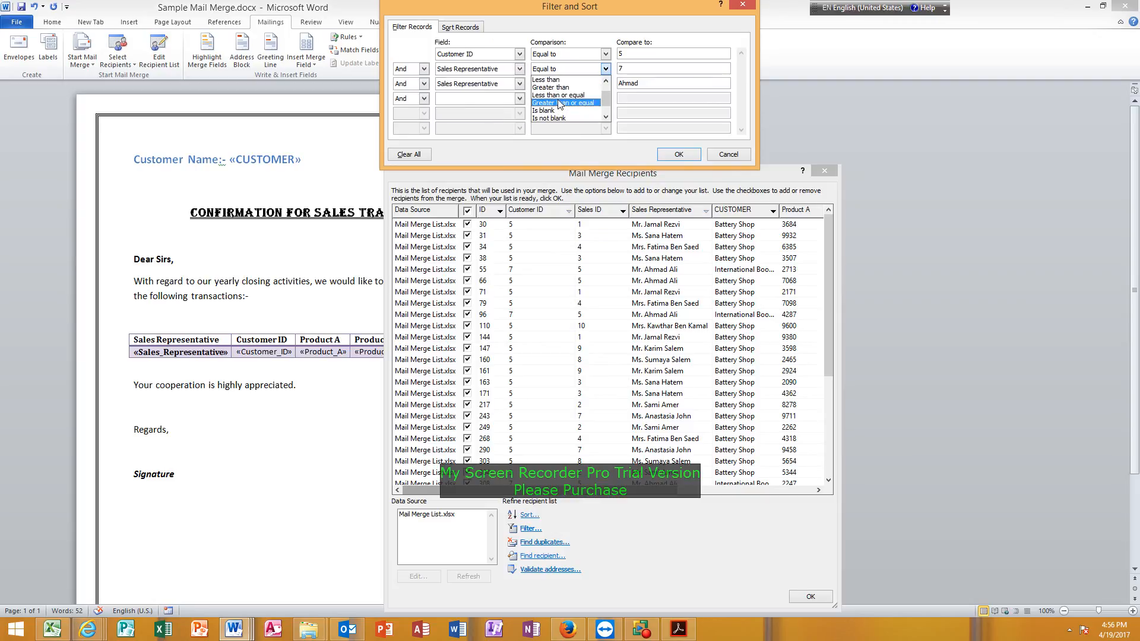
scroll(559, 110, "down", 1)
left_click(559, 116)
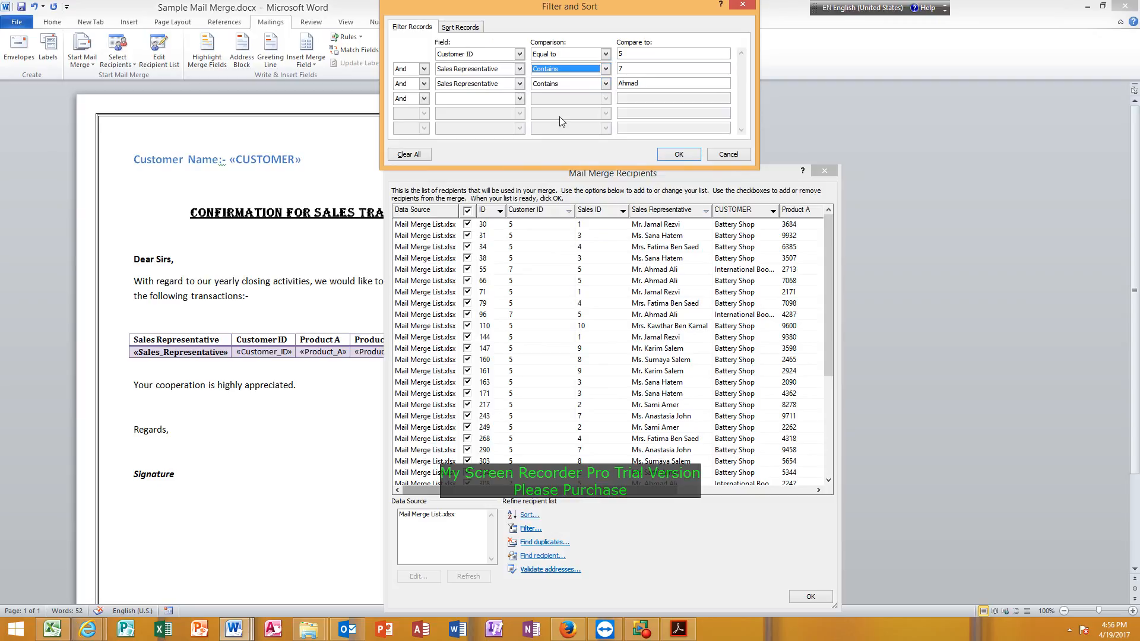
key("Tab")
type("A")
Change the third filter condition to Or, Customer ID, Equal to, 7.
left_click(424, 84)
left_click(397, 102)
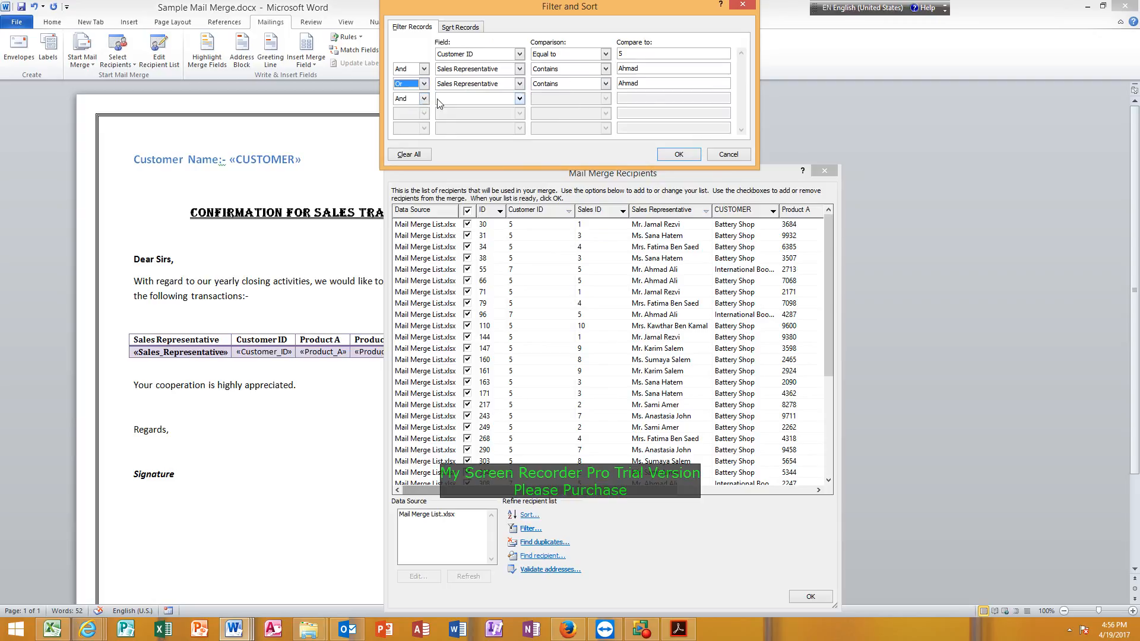
left_click(495, 86)
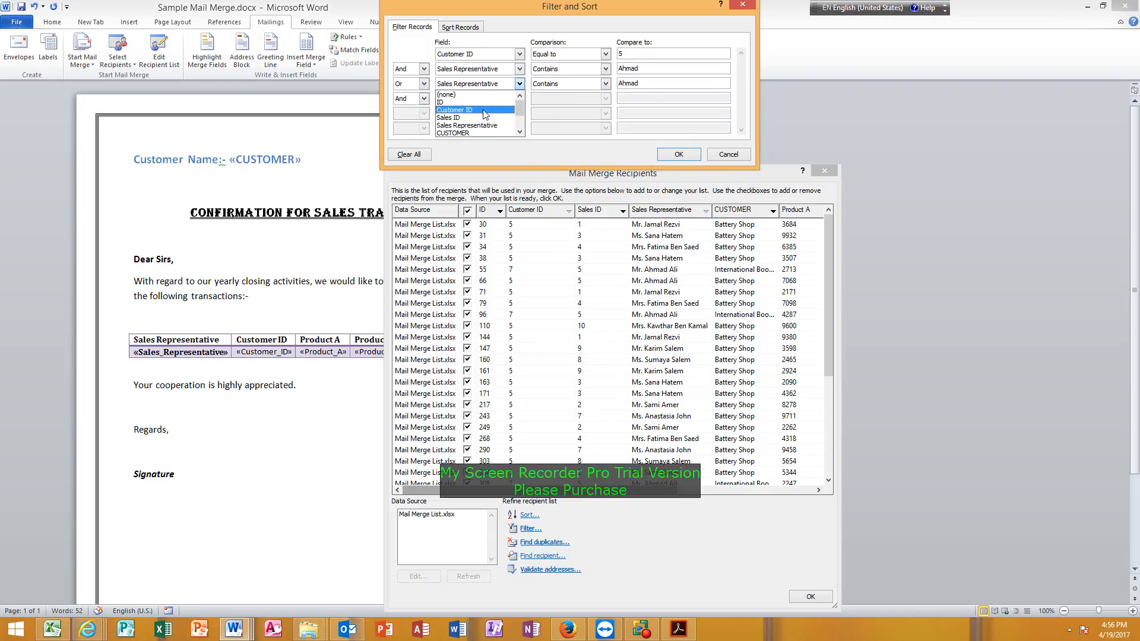
left_click(454, 110)
left_click(566, 86)
scroll(568, 107, "up", 2)
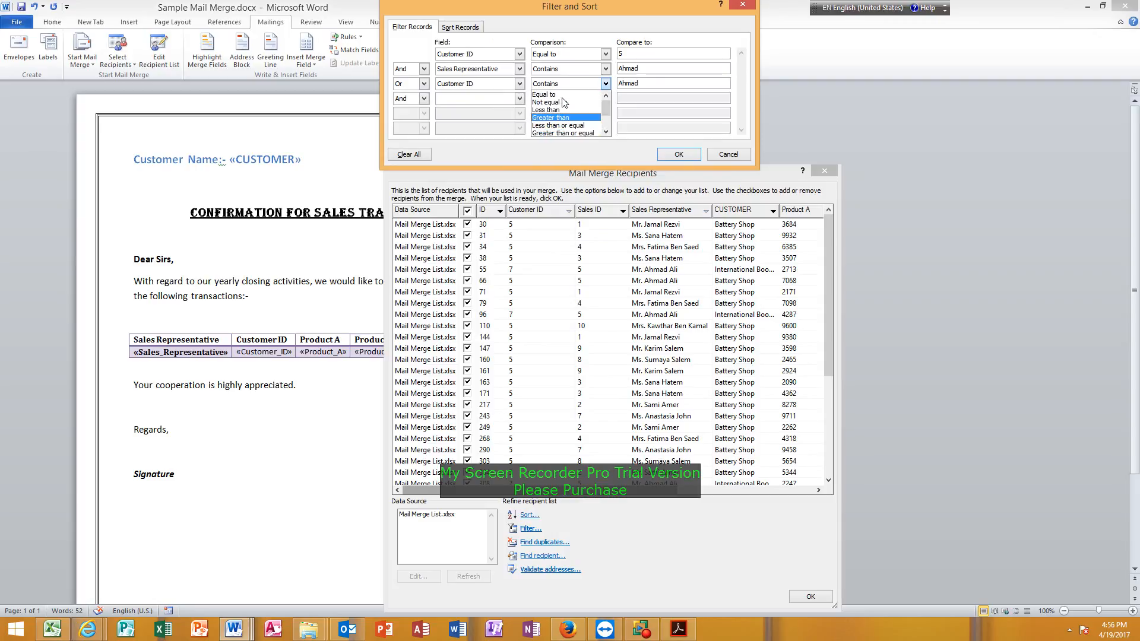
left_click(574, 114)
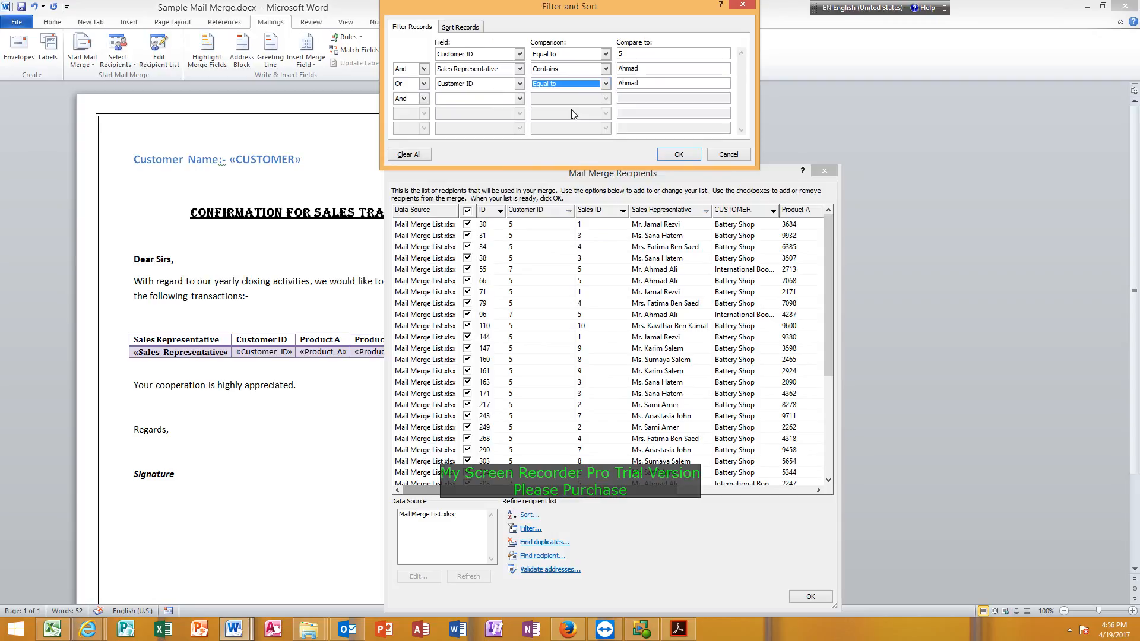
double_click(645, 83)
type("7")
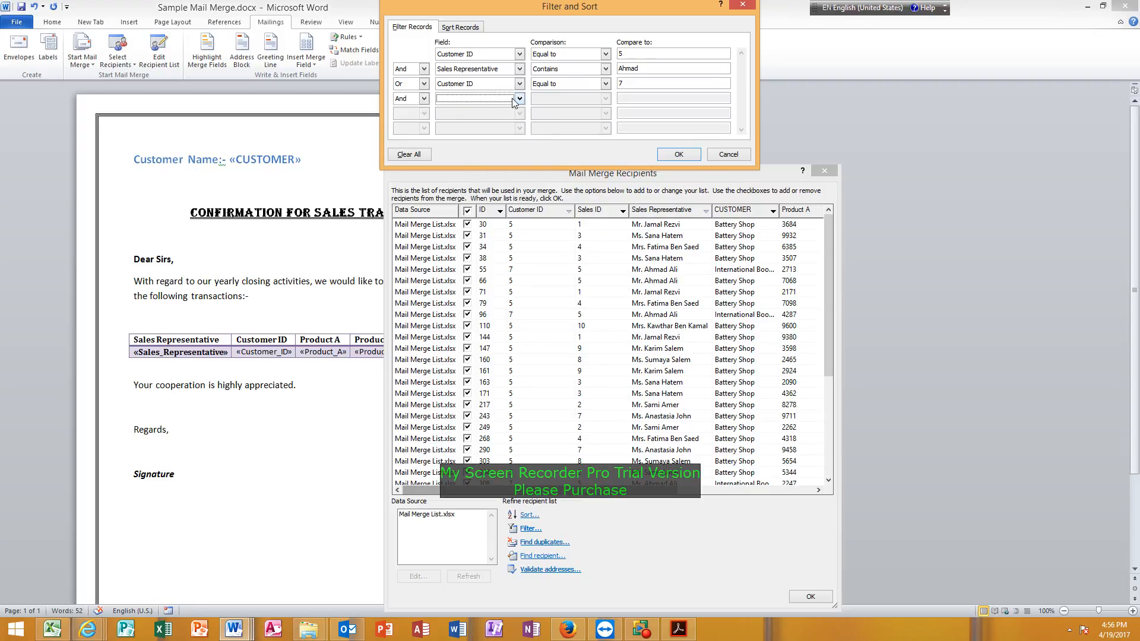
Add a fourth And condition requiring Sales Representative to contain the representative's first name, then apply the filter and accept the recipient list.
left_click(519, 99)
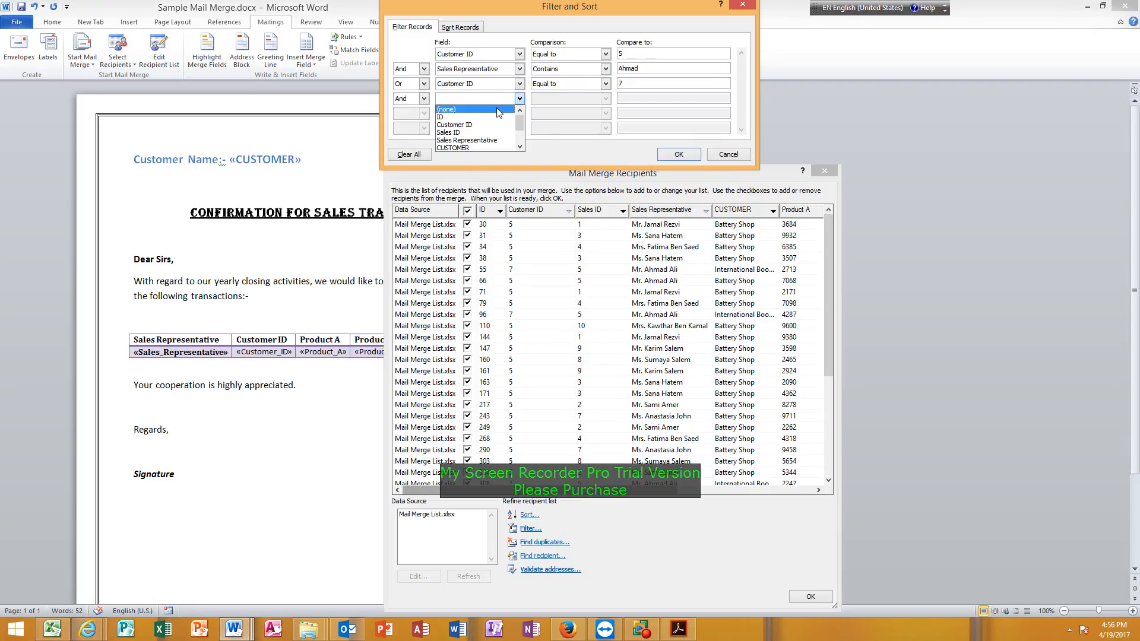
left_click(499, 140)
left_click(577, 98)
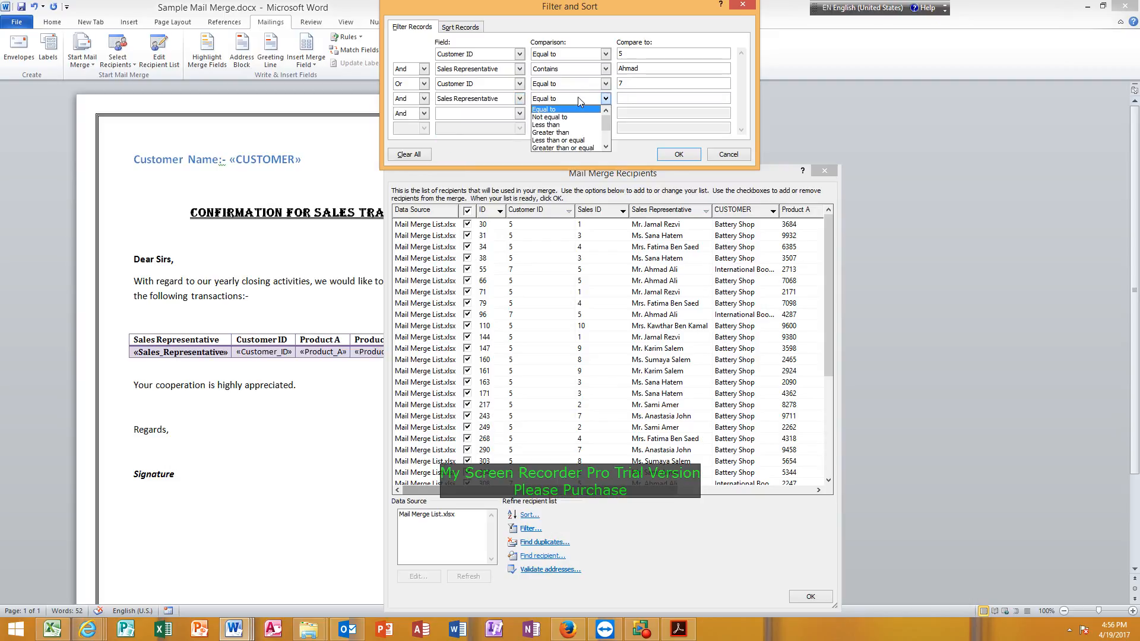
scroll(584, 122, "down", 2)
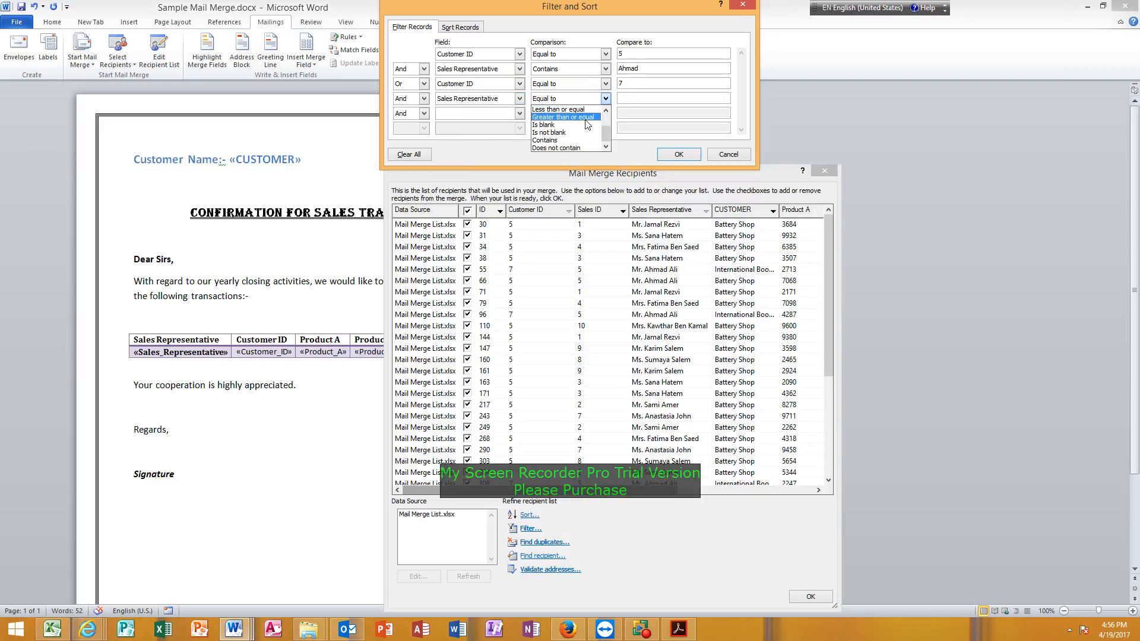
left_click(570, 141)
left_click(637, 97)
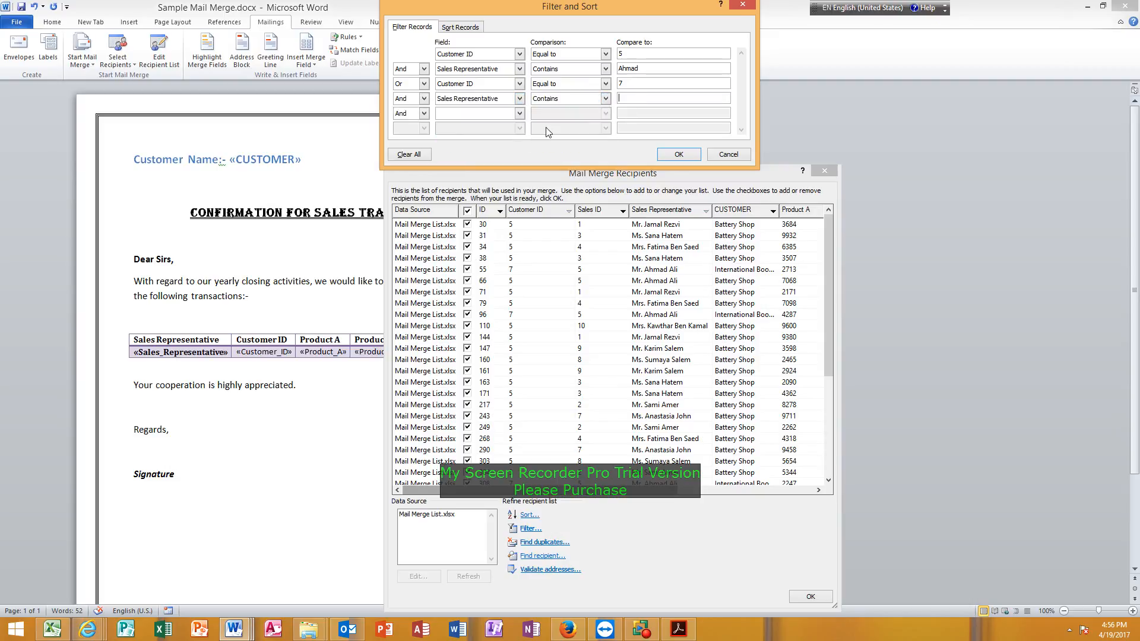
type("Ahmad")
left_click(677, 154)
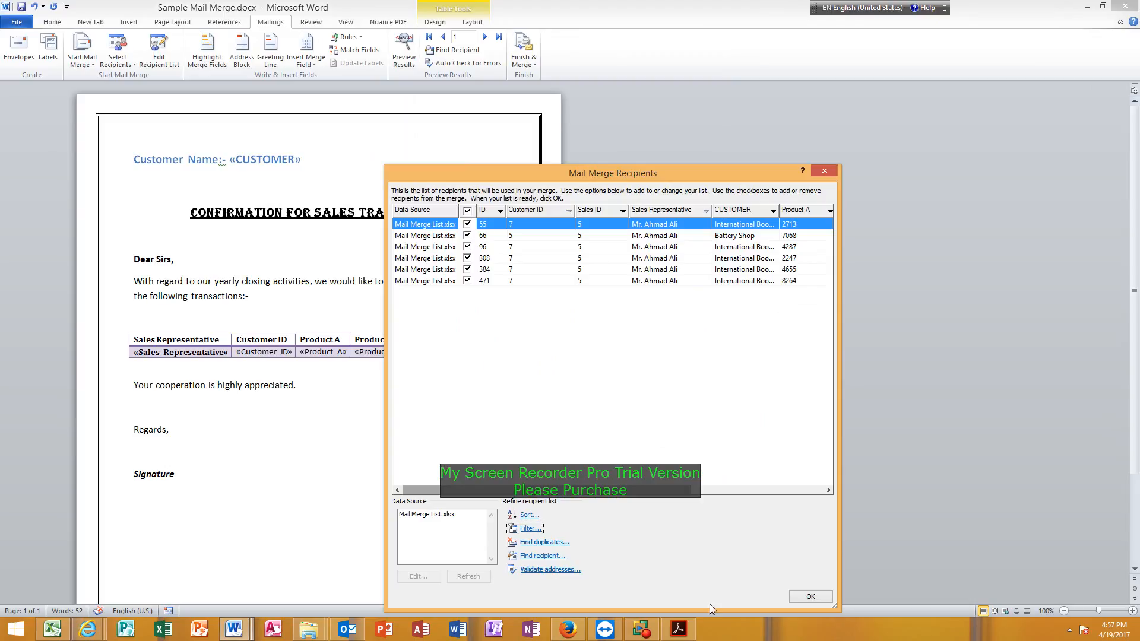
left_click(808, 597)
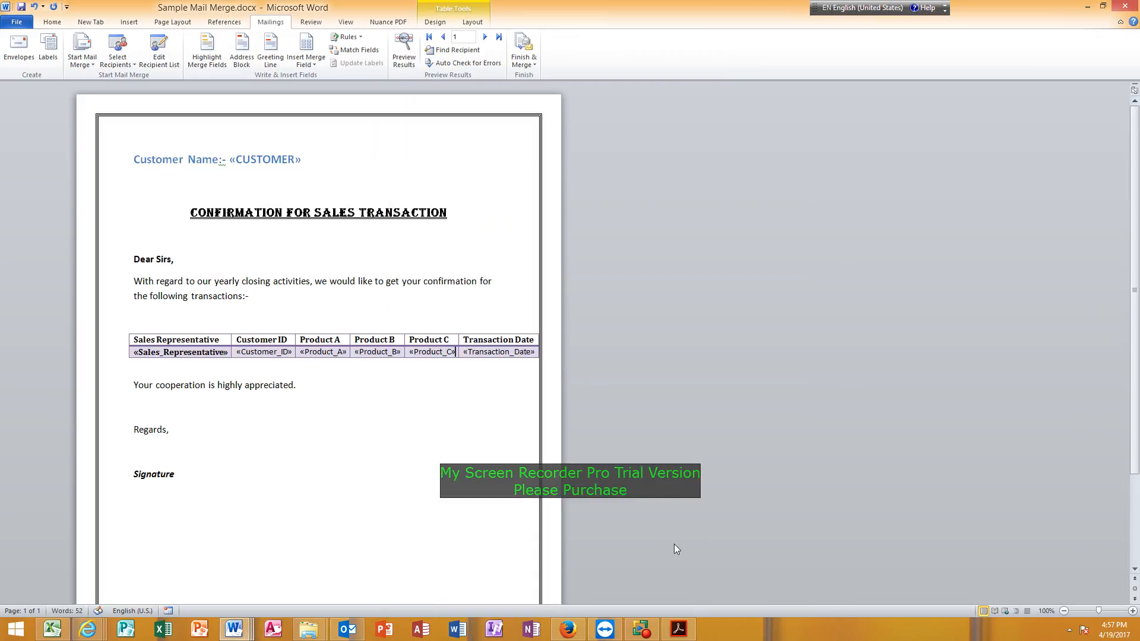